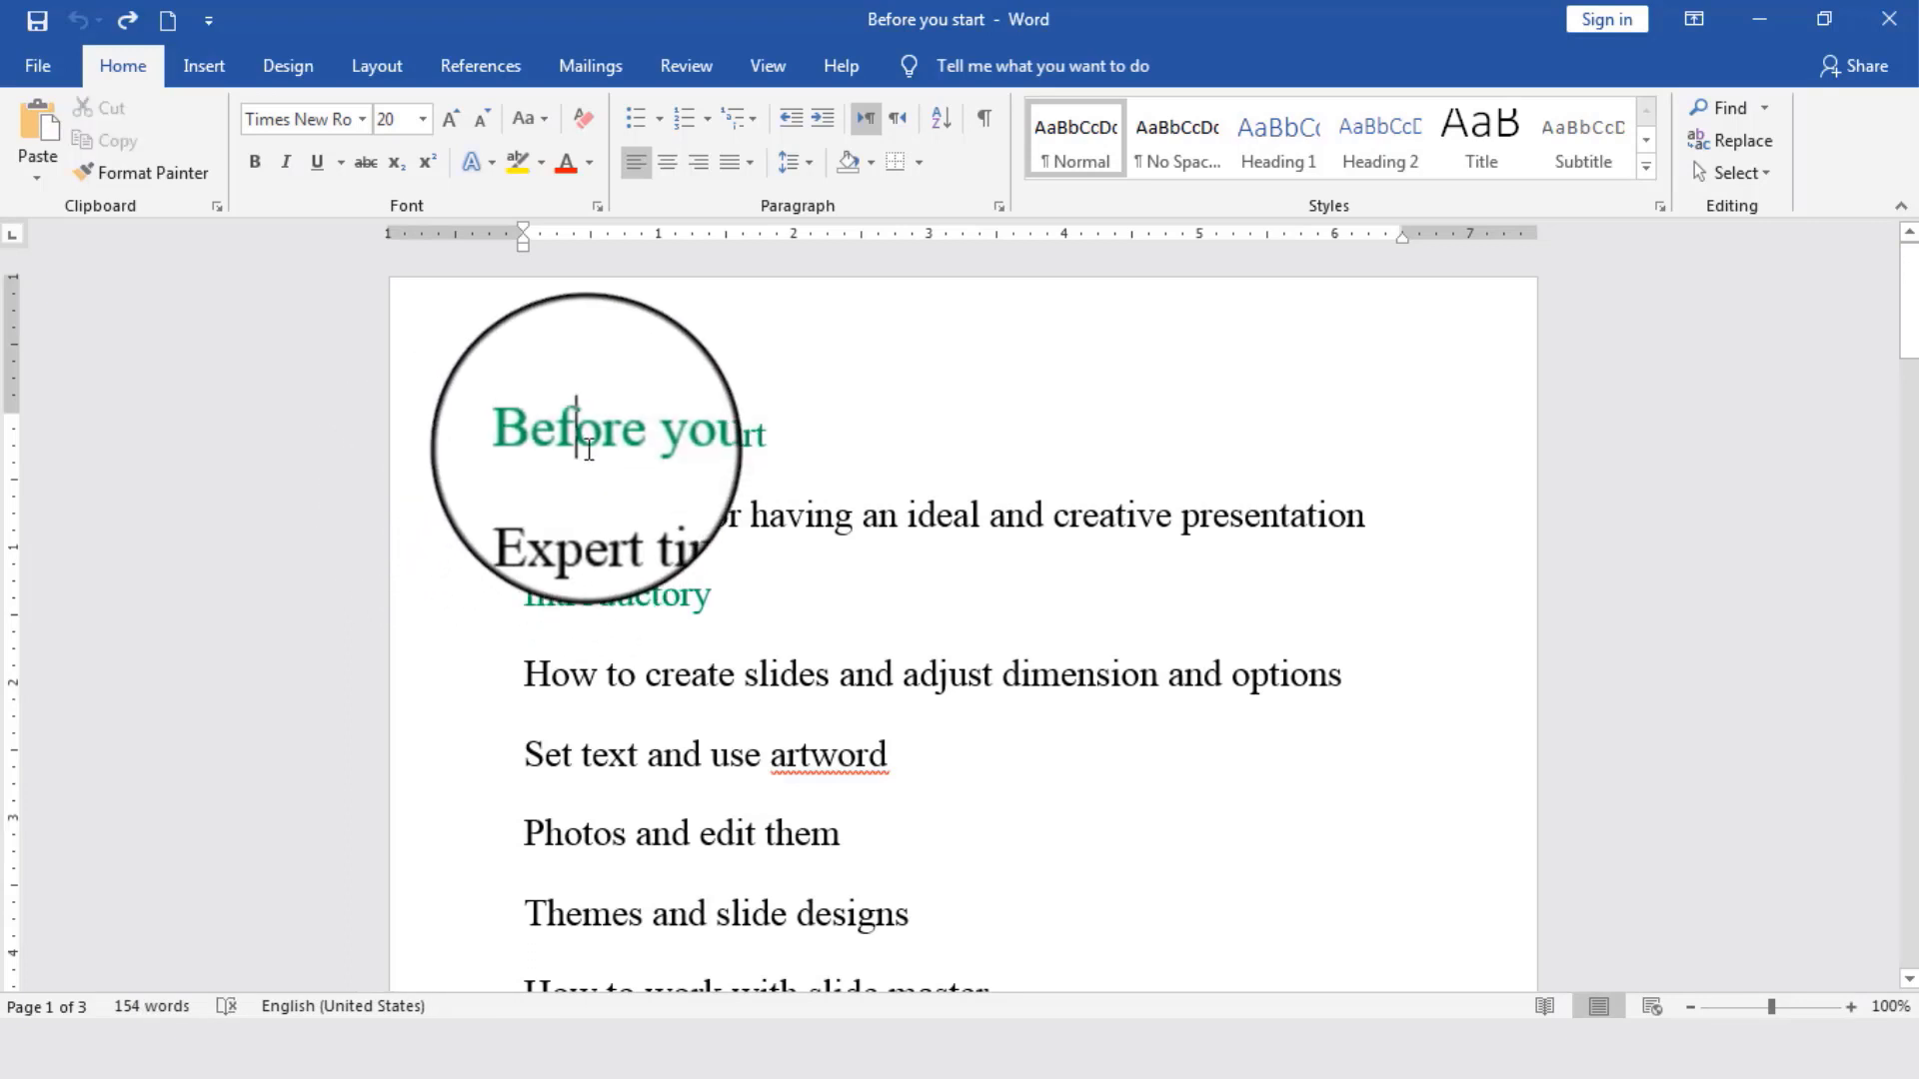
# - Switch the document to Outline view and look through its list of paragraphs
pyautogui.click(777, 70)
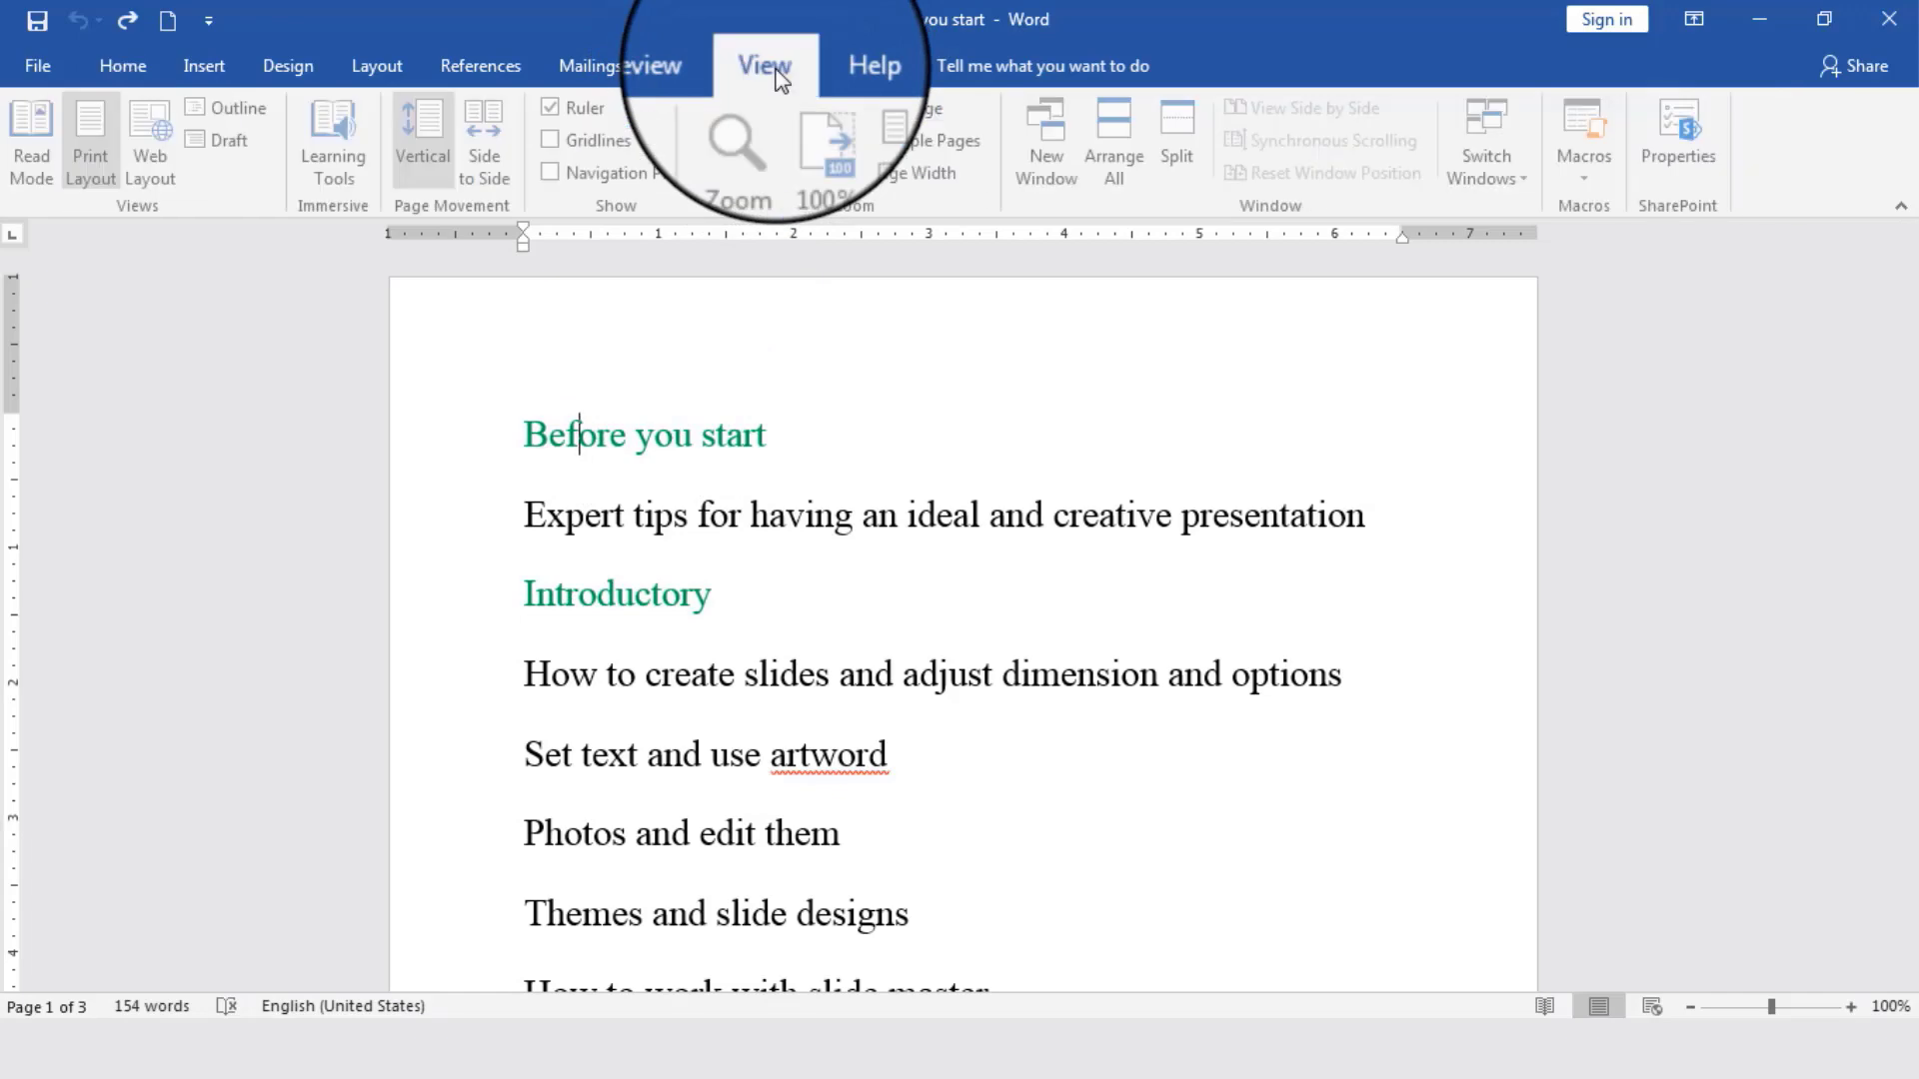
pyautogui.click(258, 110)
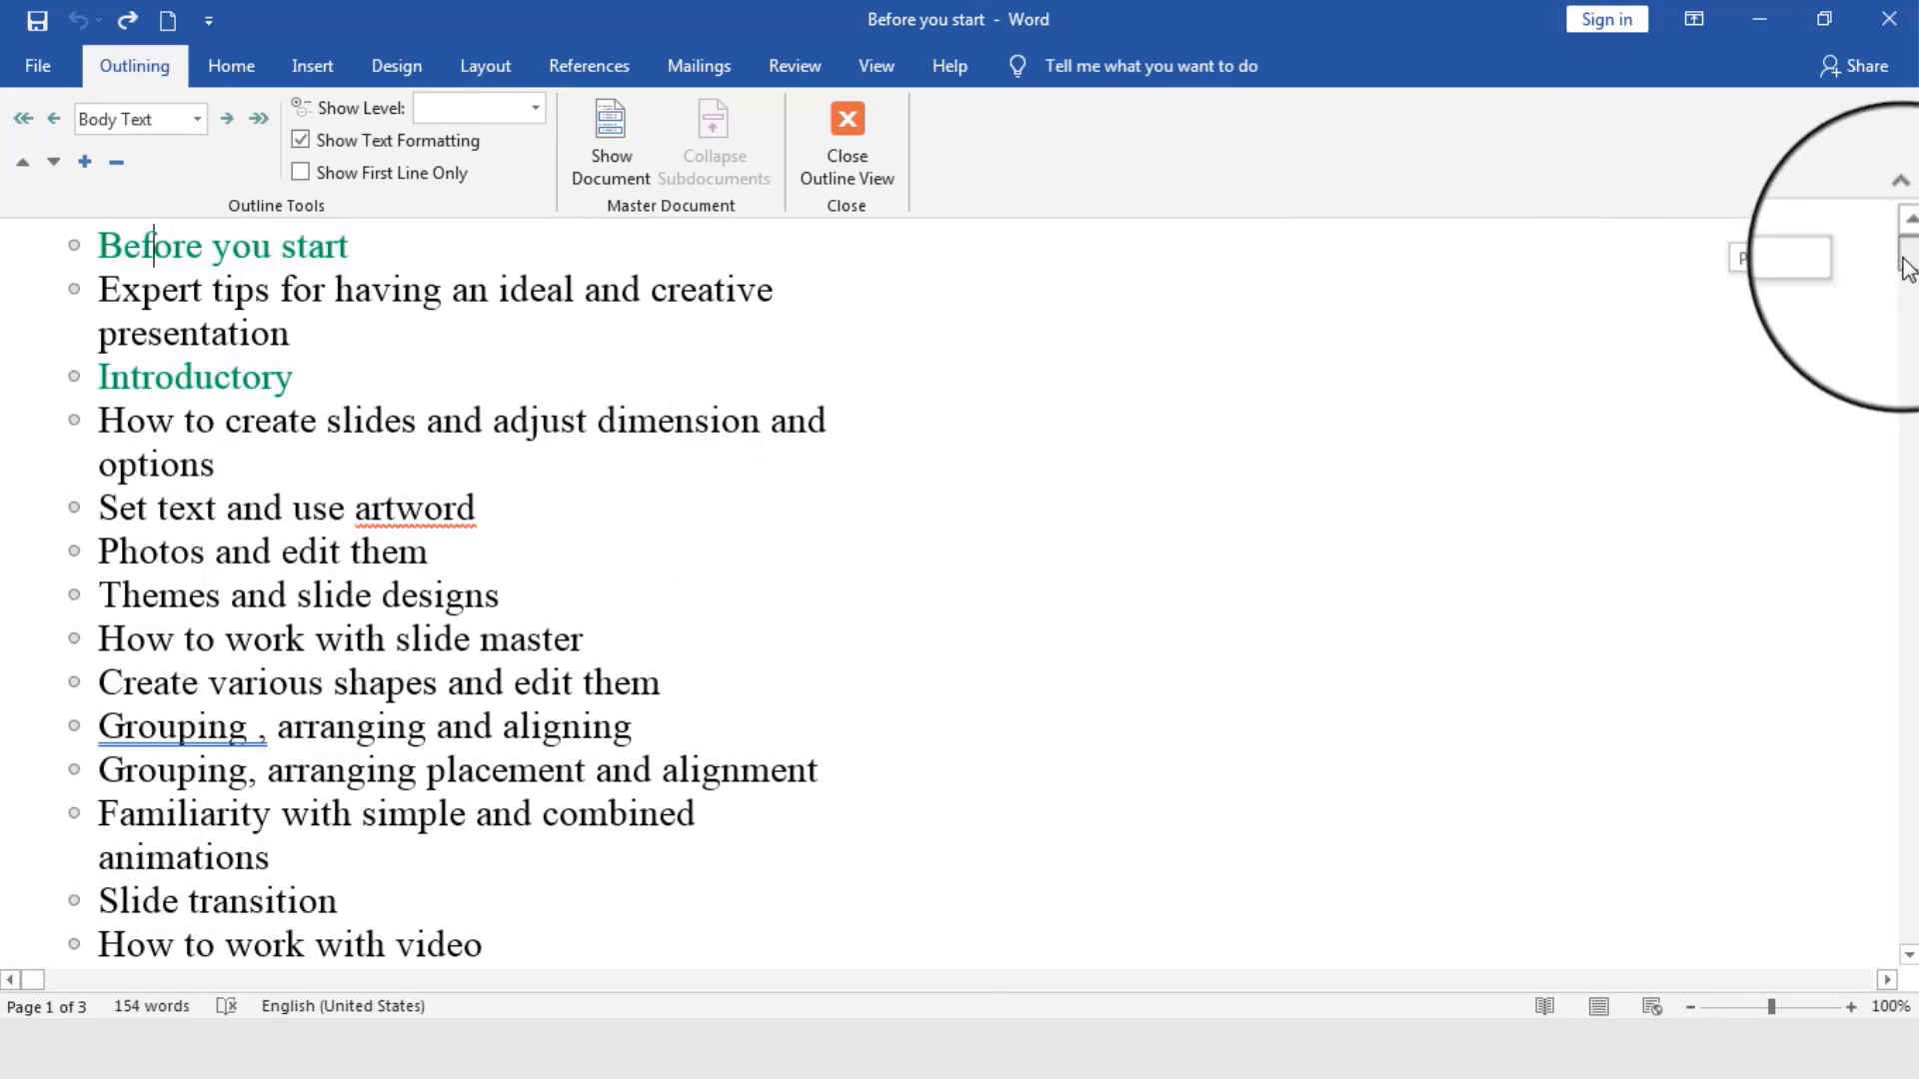
pyautogui.moveTo(1909, 275); pyautogui.dragTo(1908, 287)
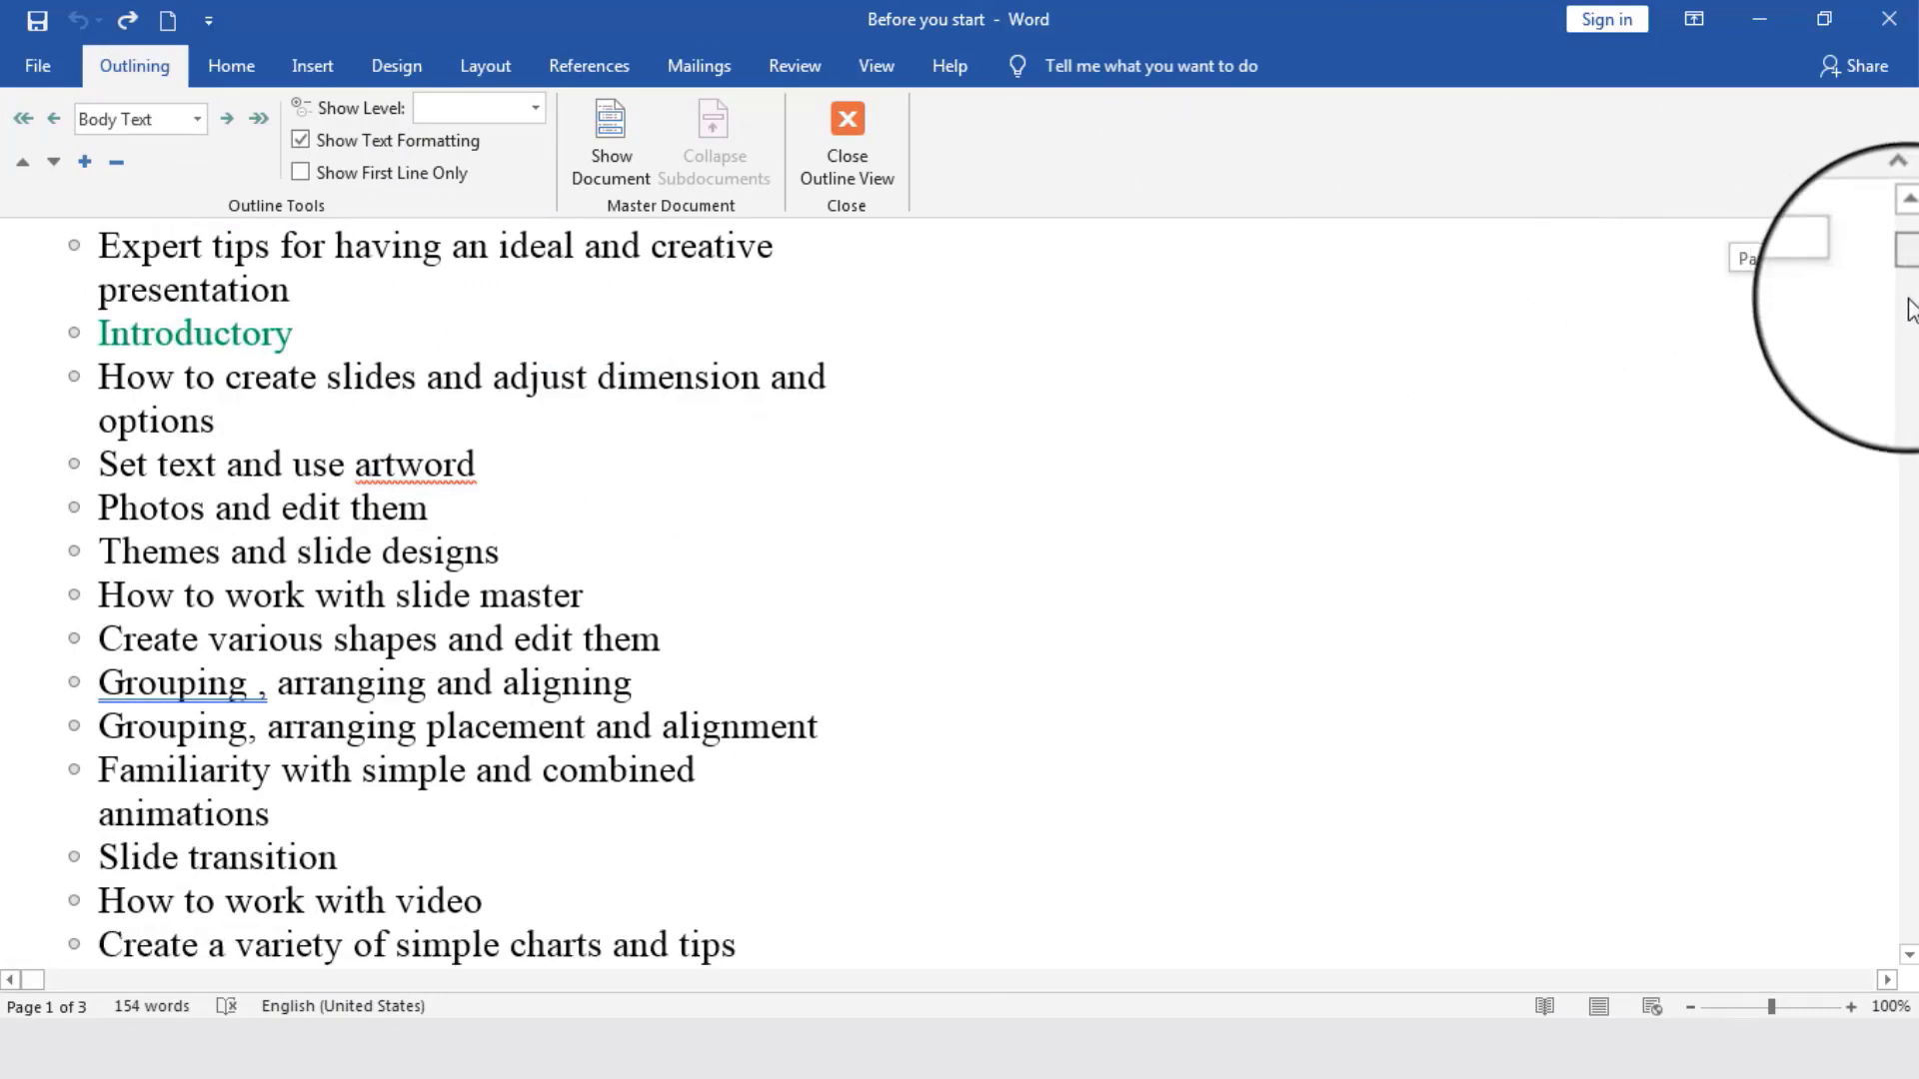
pyautogui.scroll(-15, 1427, 630)
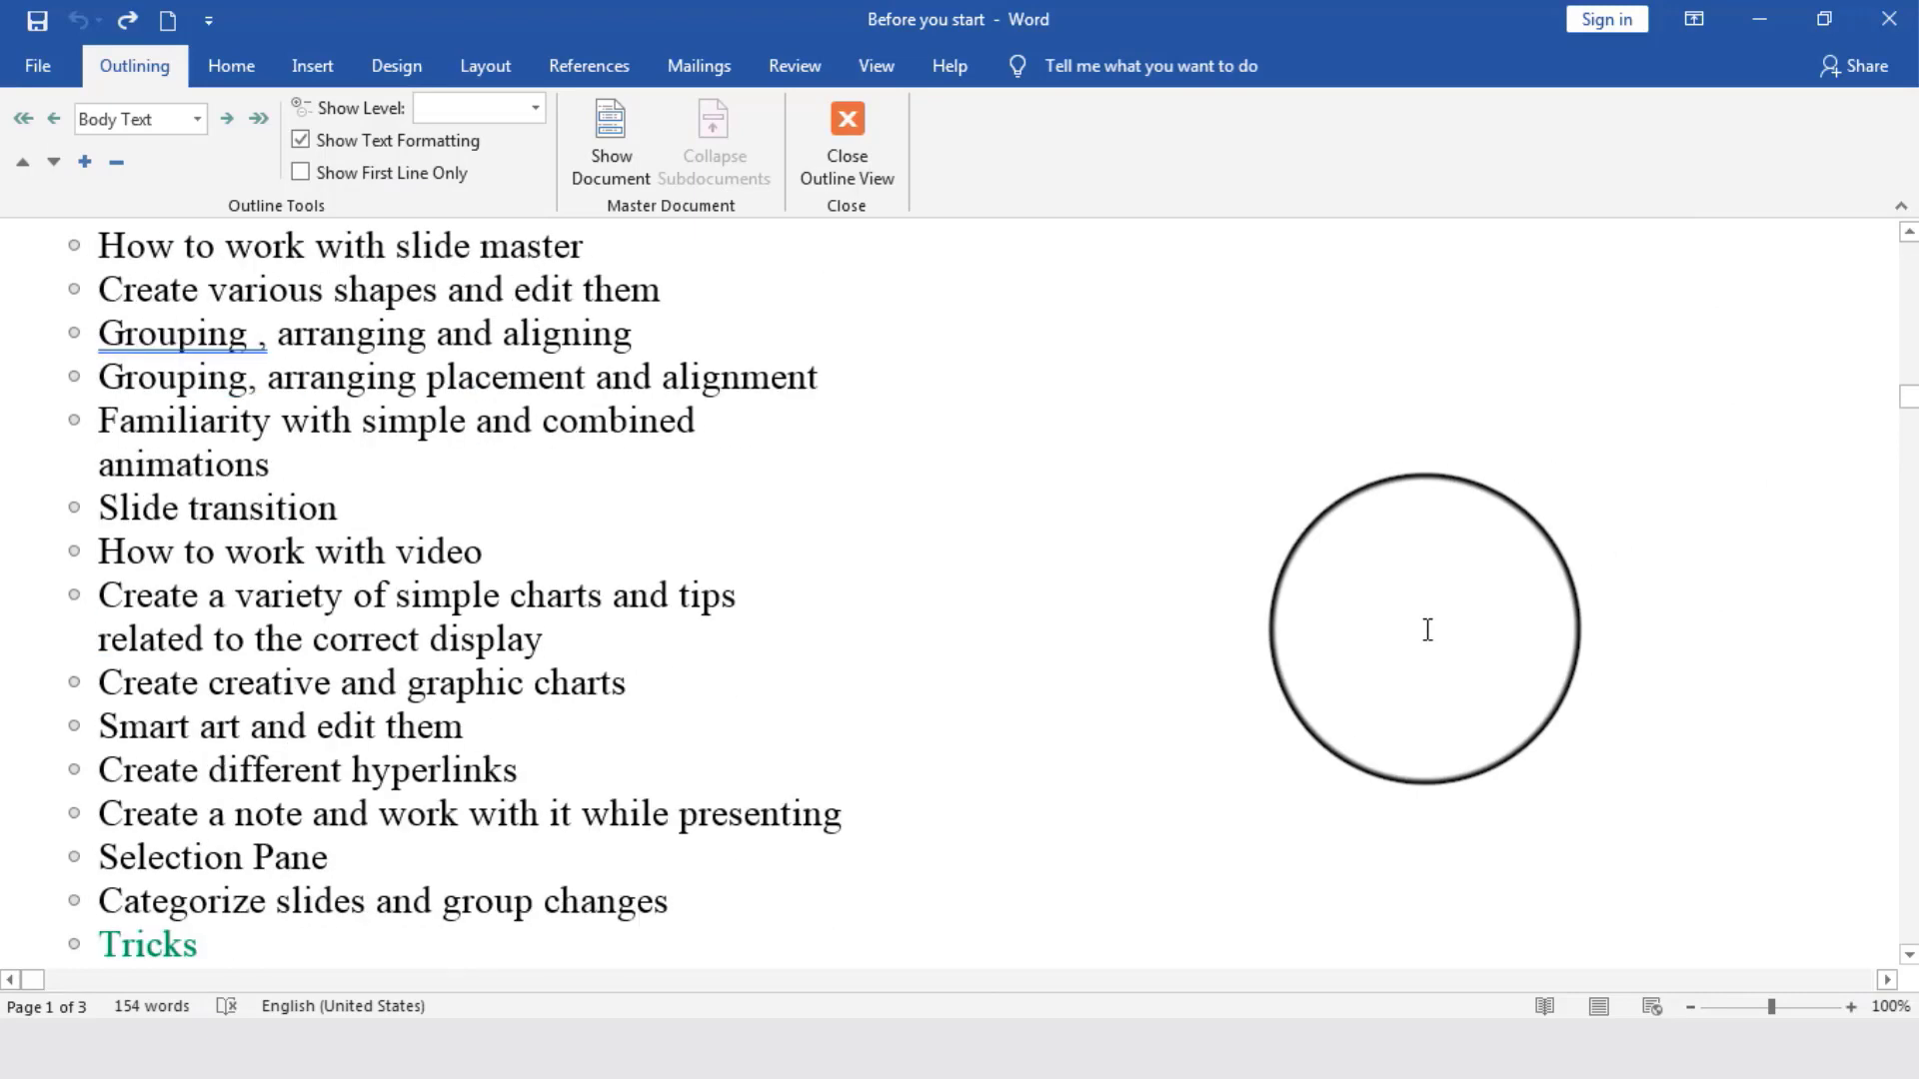
pyautogui.scroll(15, 1427, 630)
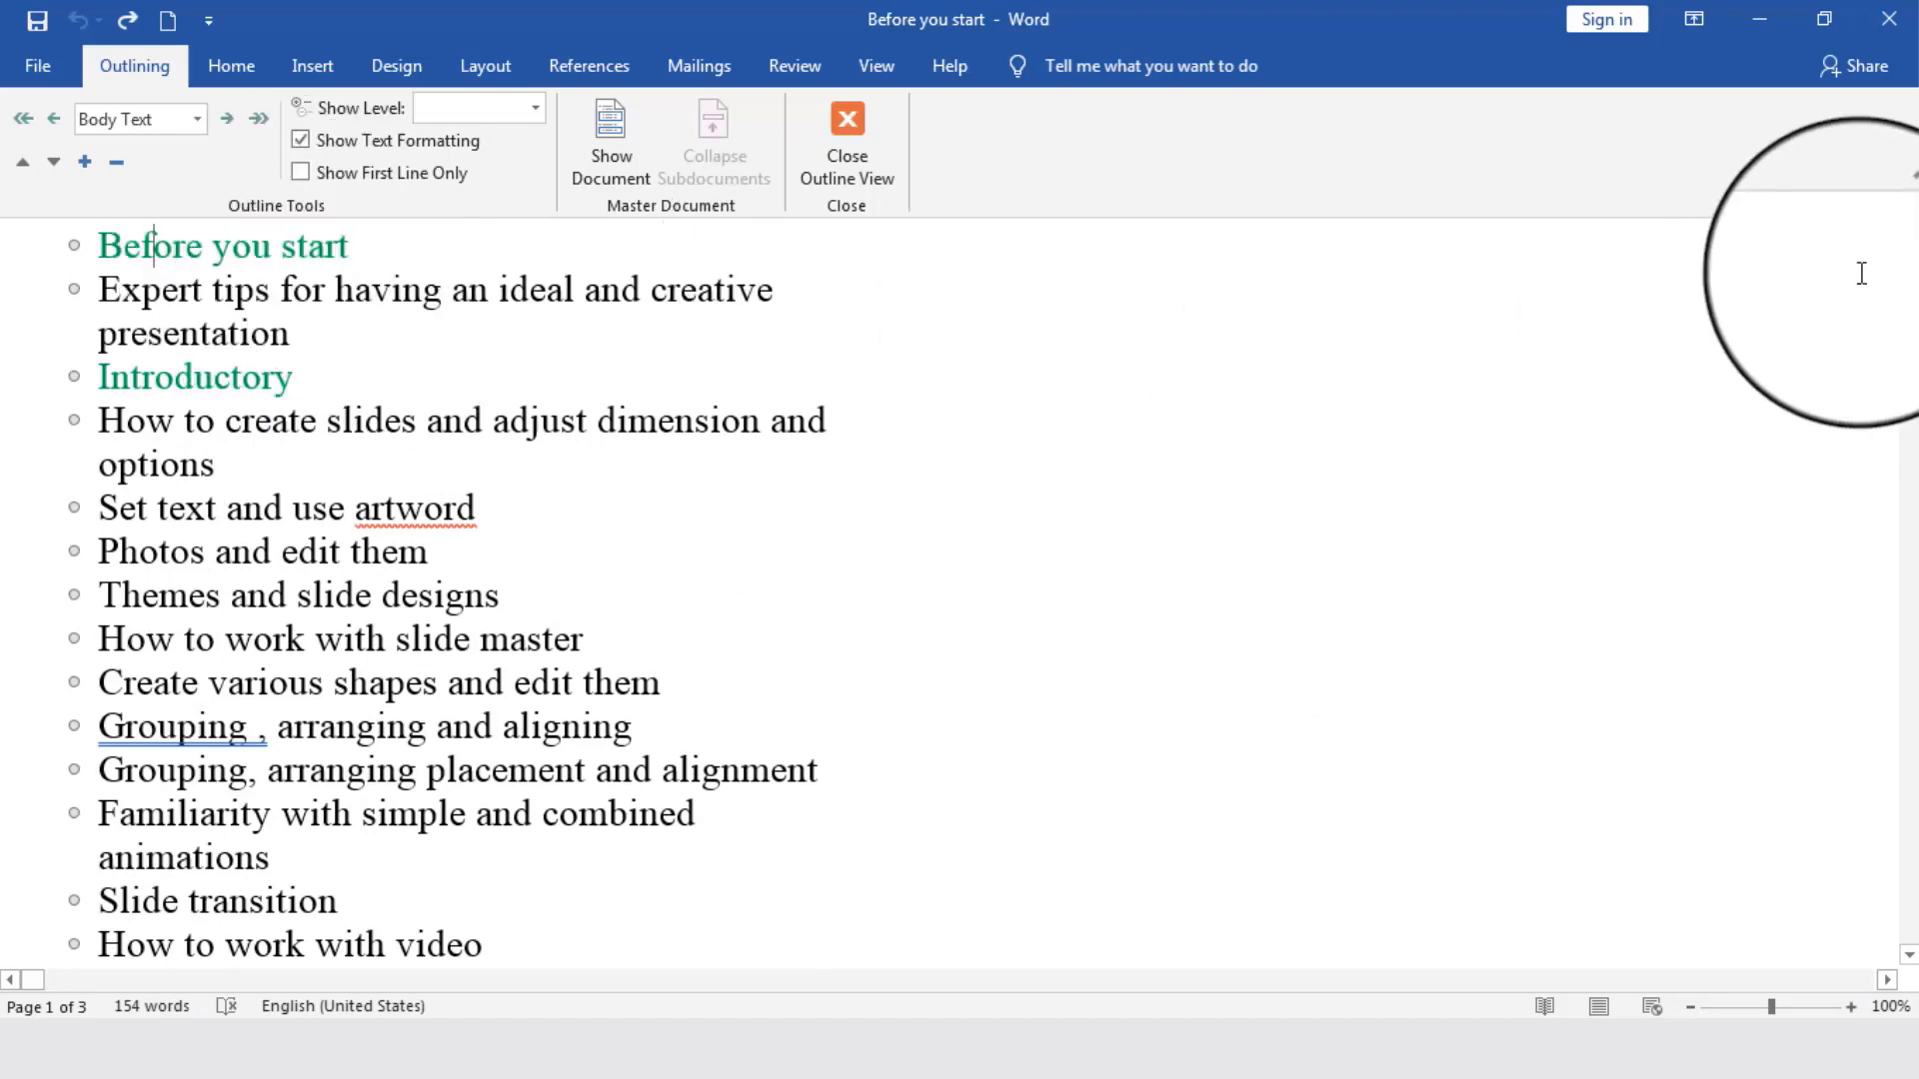
# - Assign outline Level 1 to the four green headings: Before you start, Introductory, Tricks and Workshop schedule
pyautogui.tripleClick(166, 242)
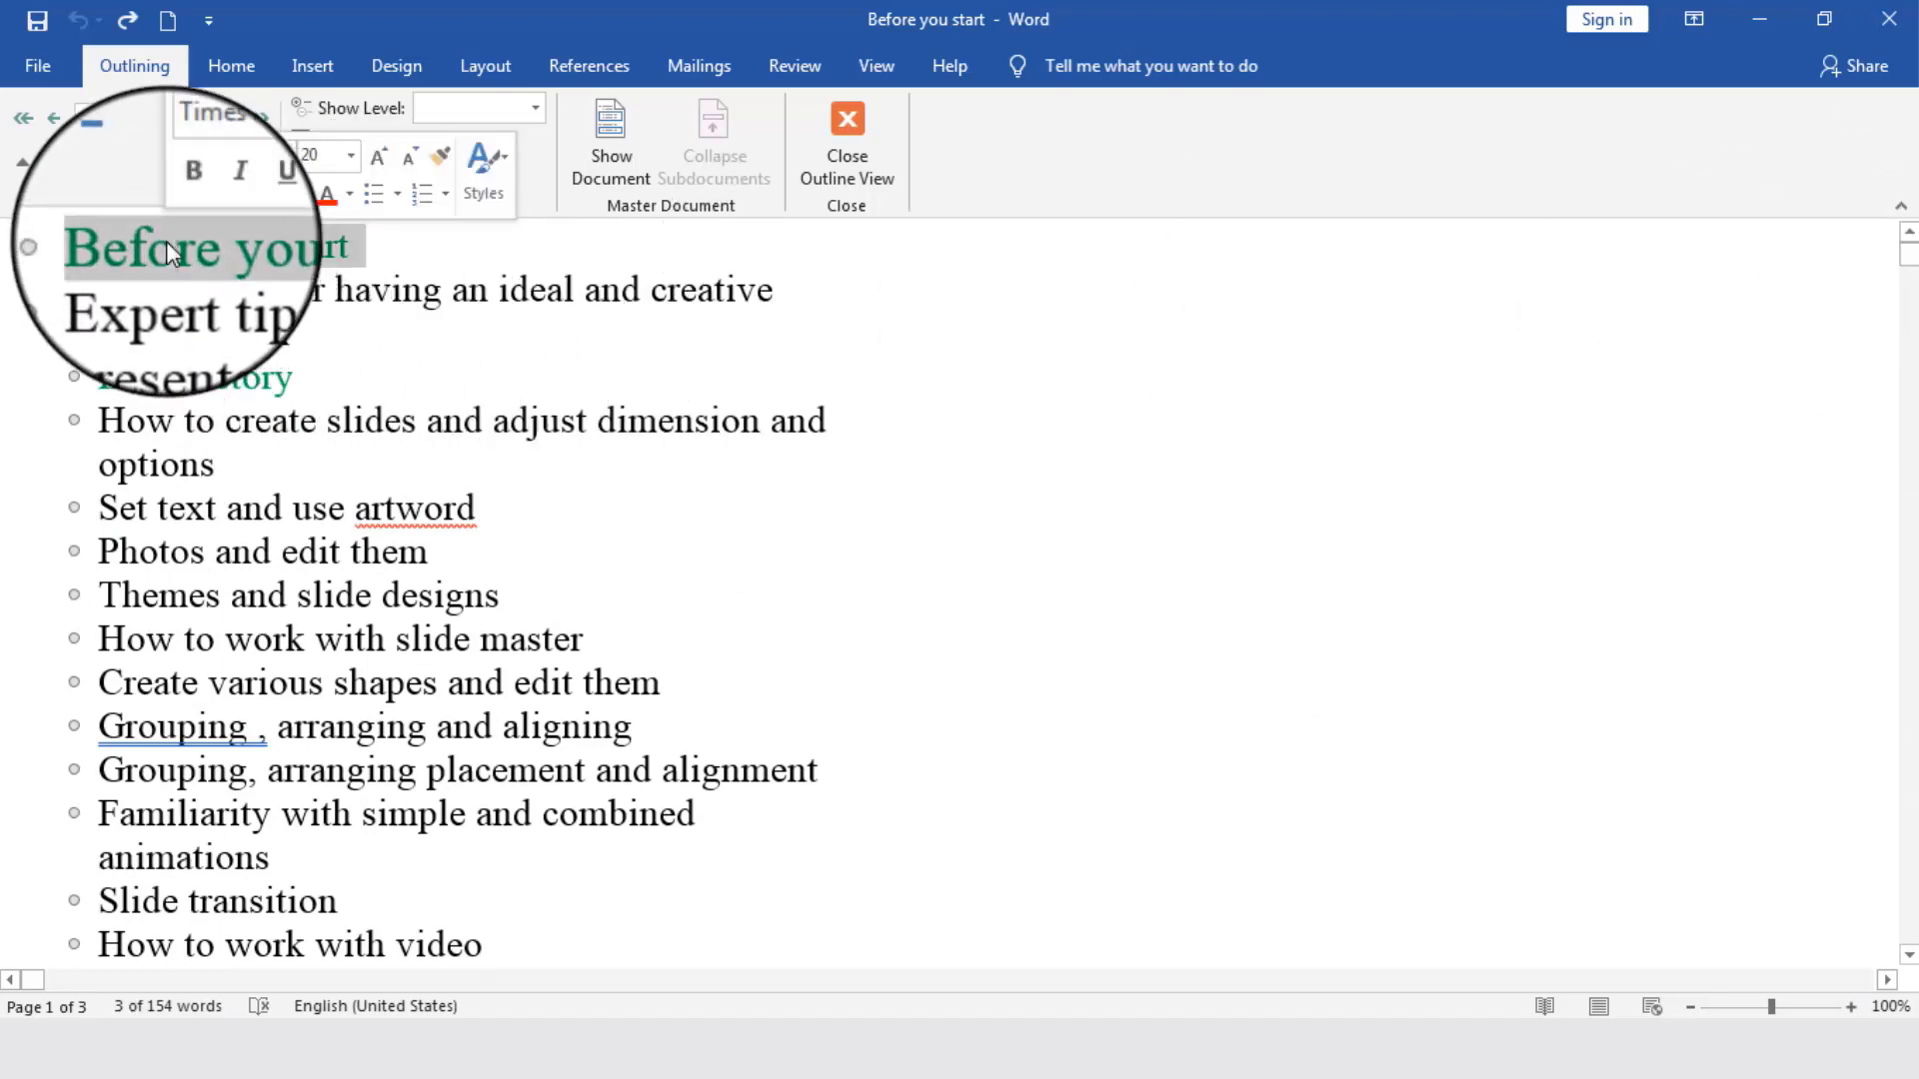
pyautogui.tripleClick(182, 285)
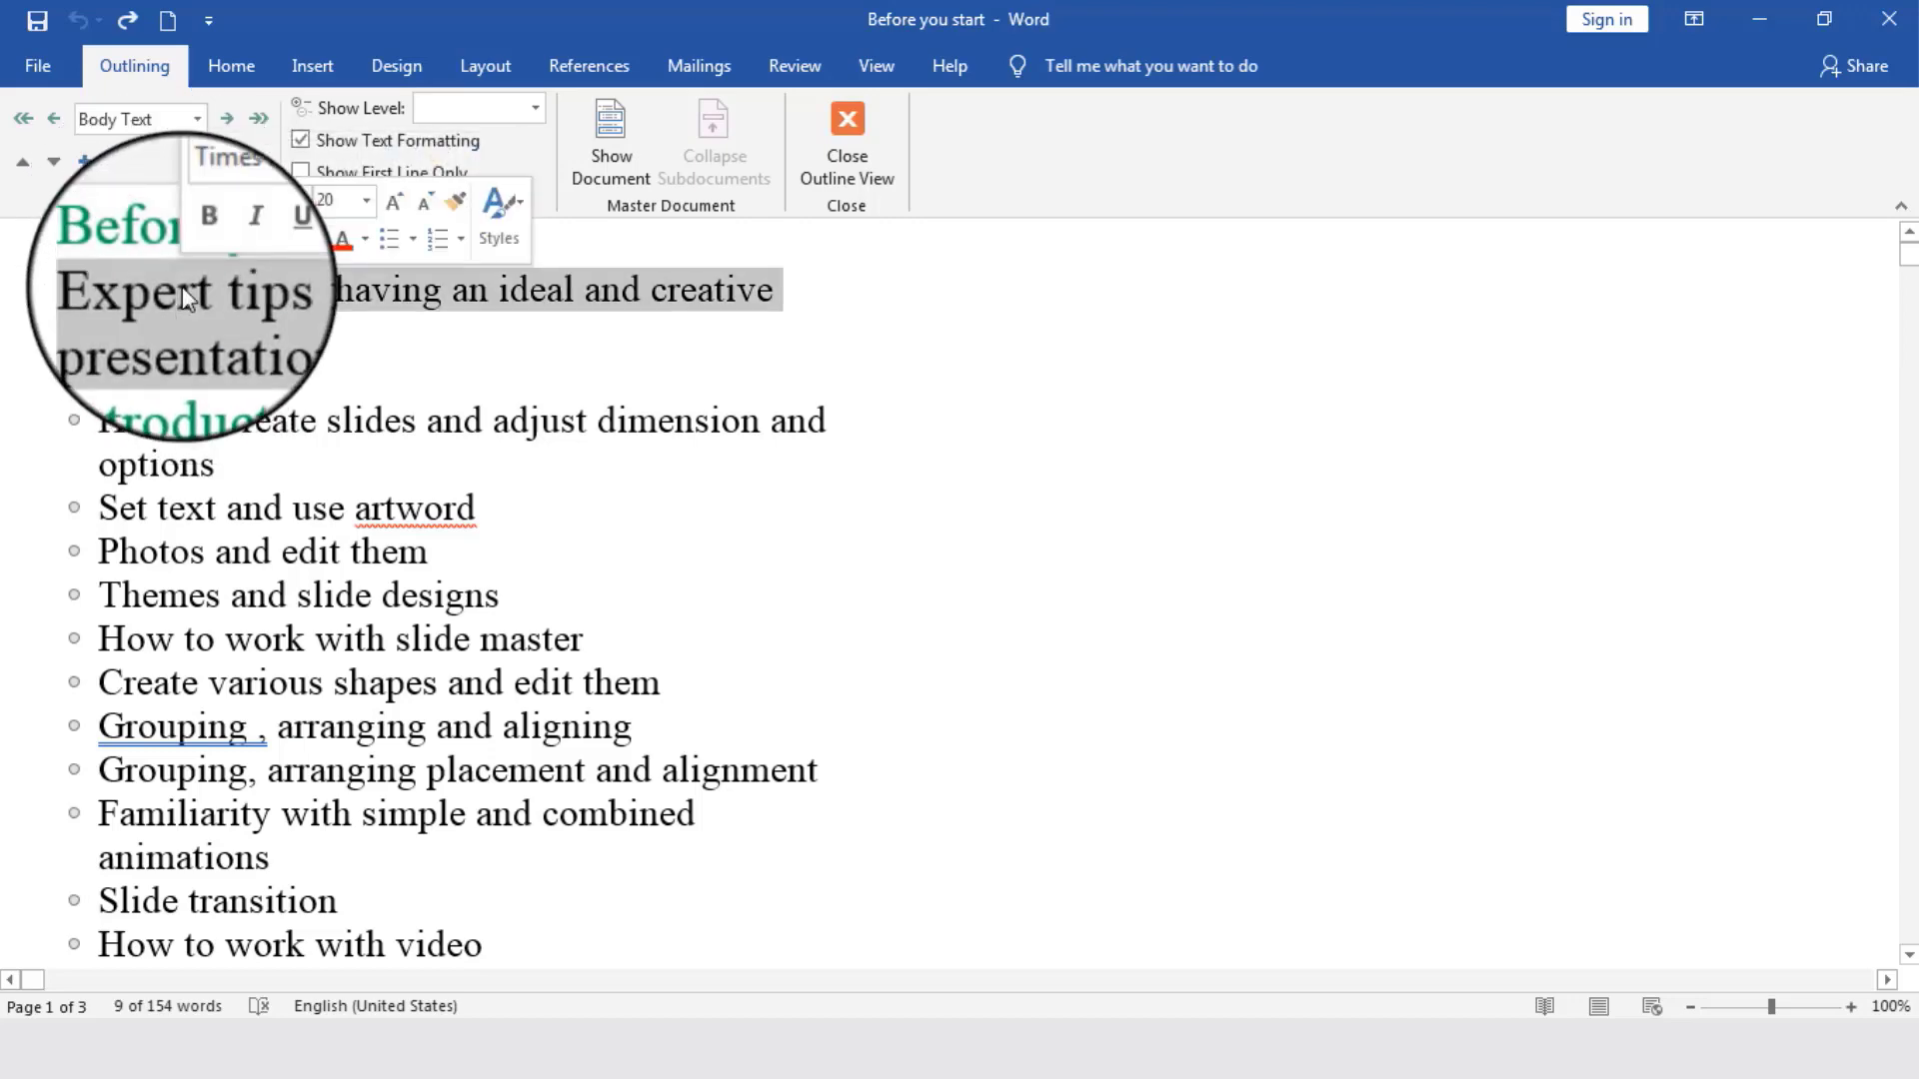
pyautogui.tripleClick(133, 247)
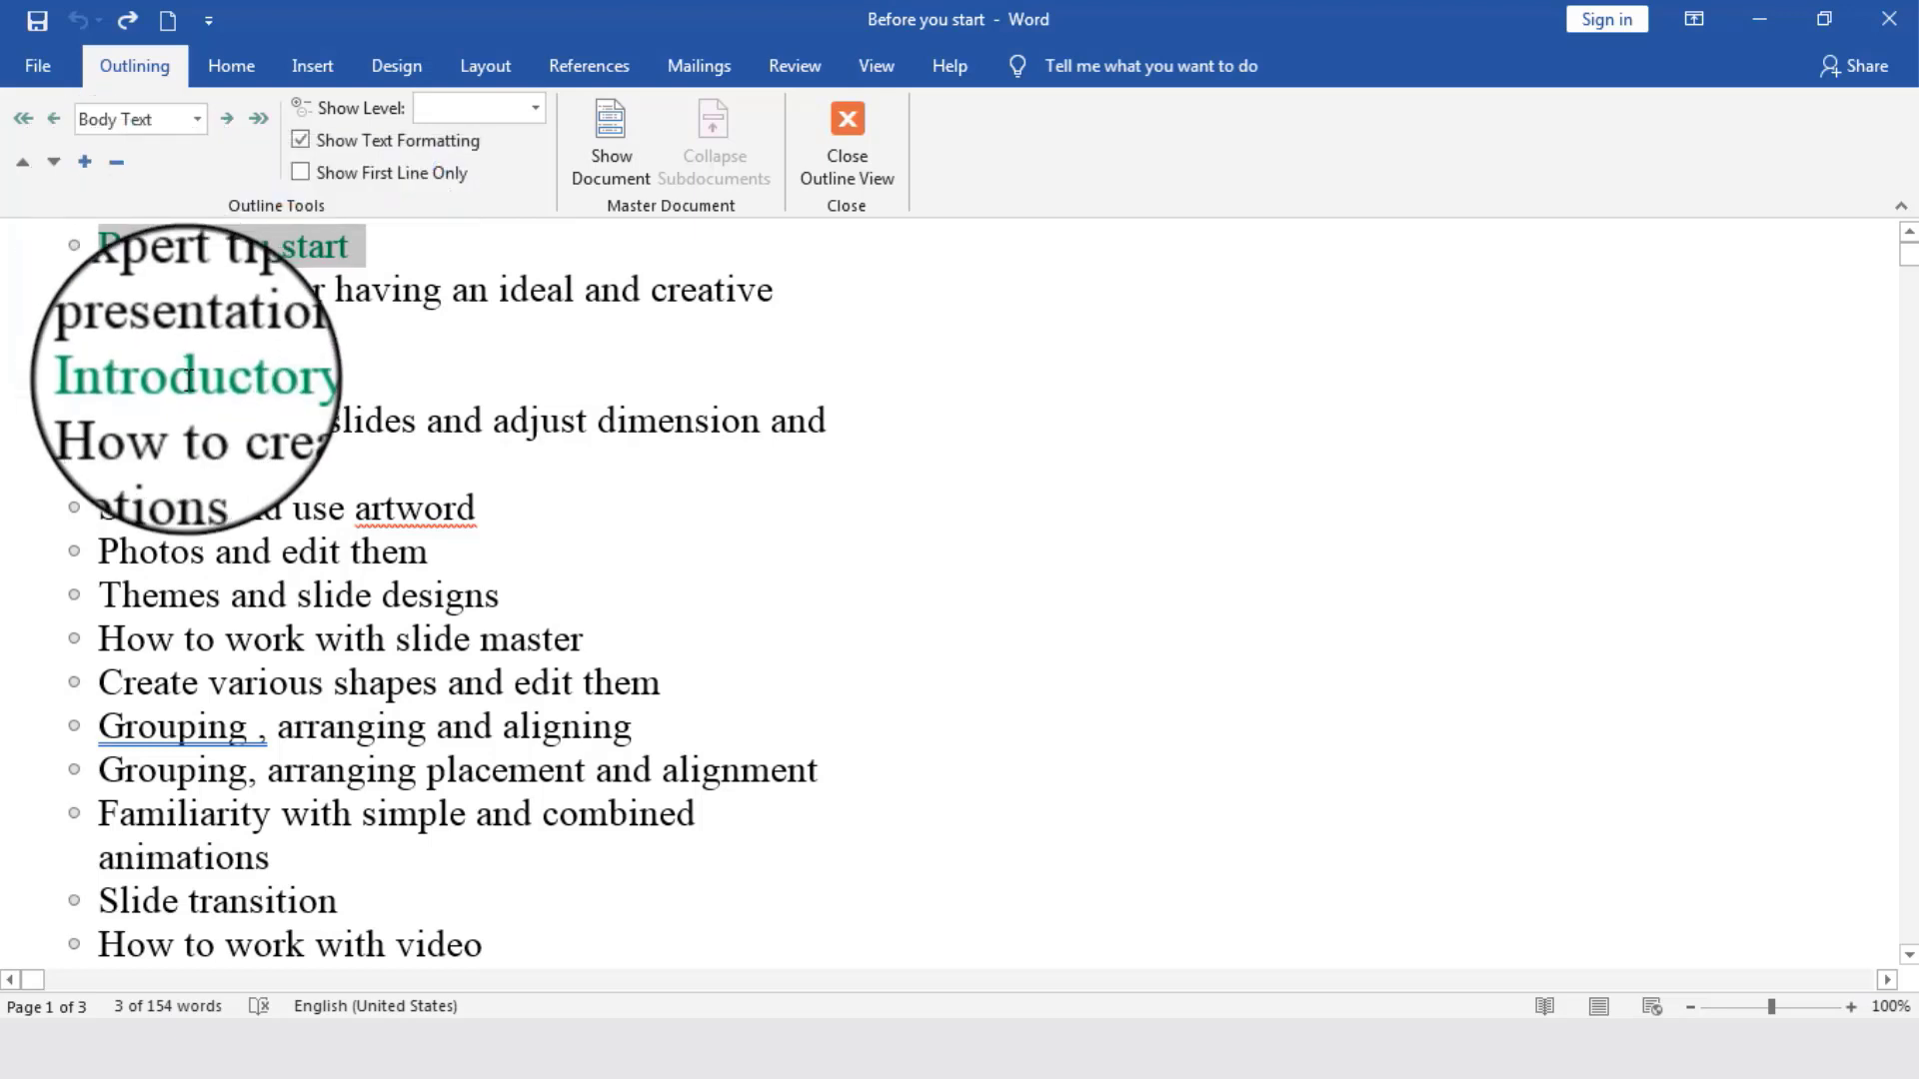
pyautogui.keyDown('ctrl'); pyautogui.click(103, 374); pyautogui.keyUp('ctrl')
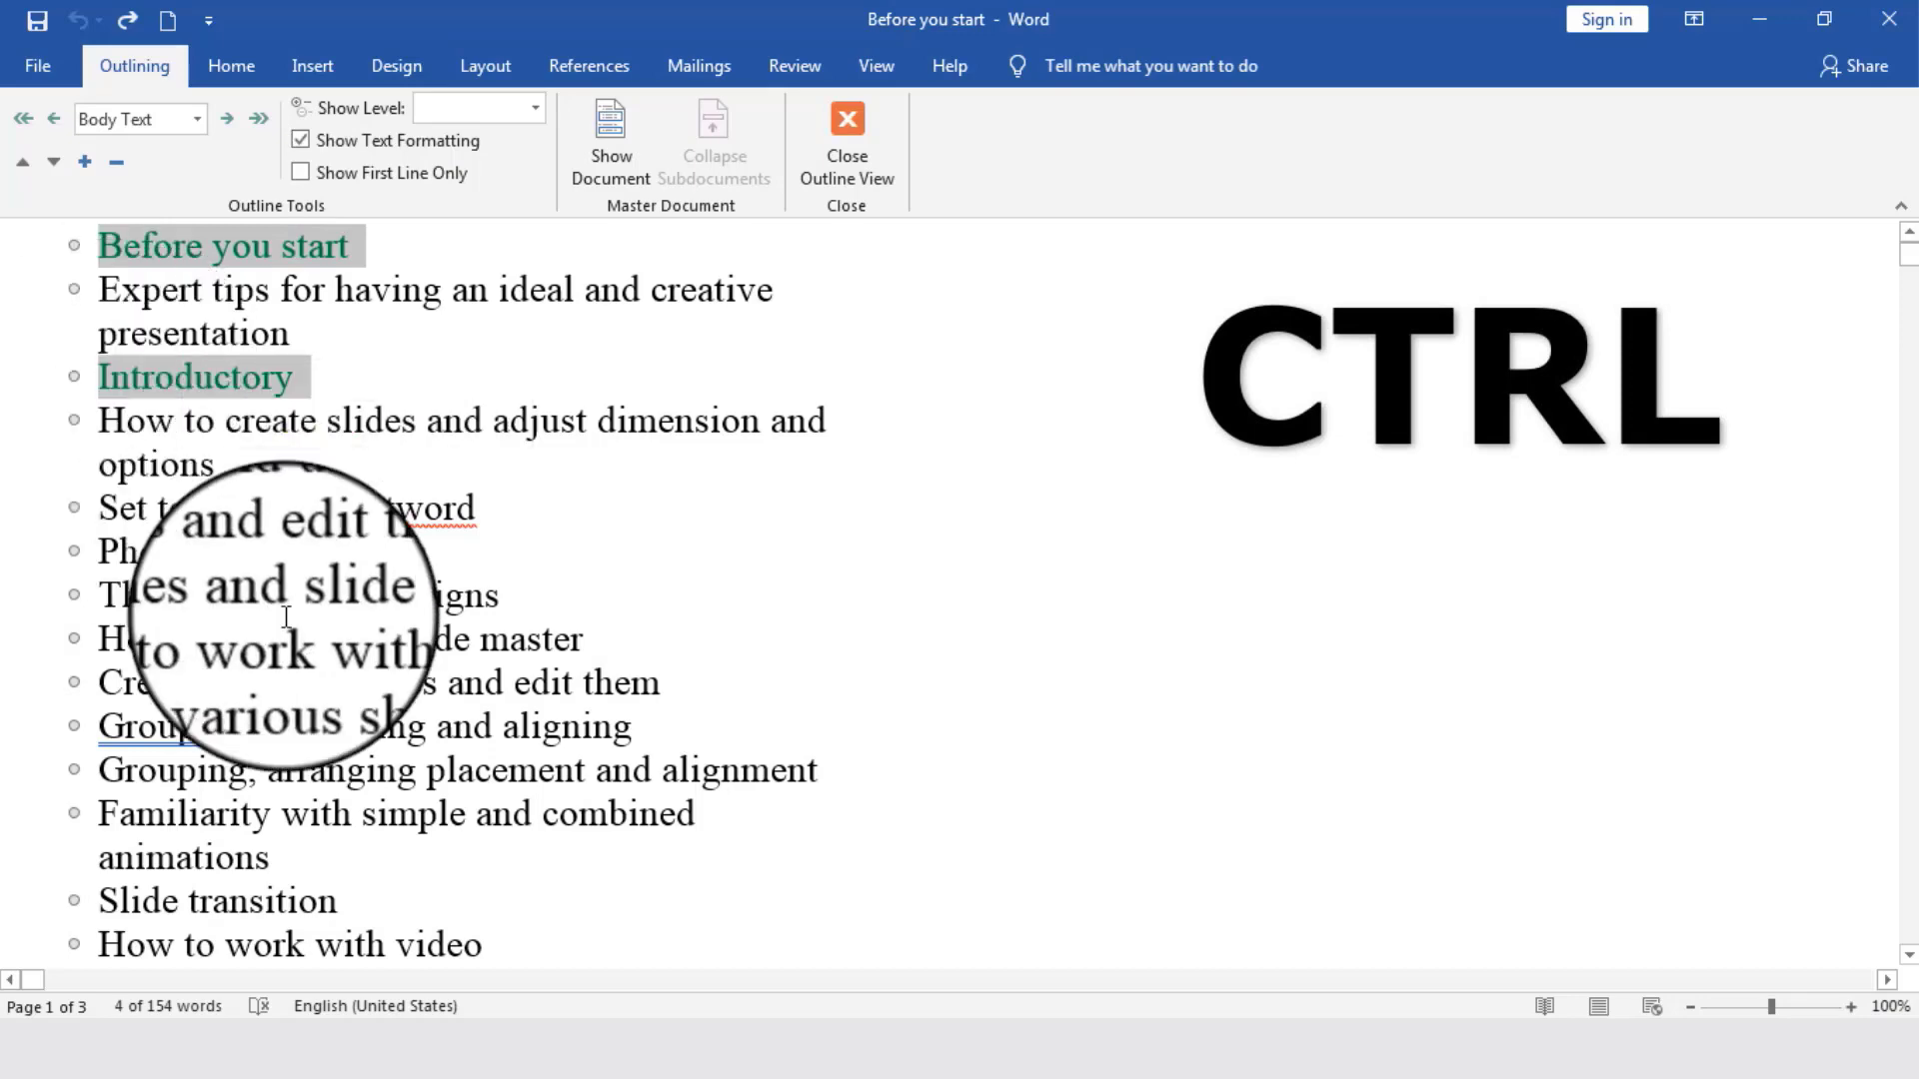
pyautogui.scroll(-5, 280, 619)
pyautogui.keyDown('ctrl'); pyautogui.click(146, 735); pyautogui.keyUp('ctrl')
pyautogui.scroll(-4, 146, 734)
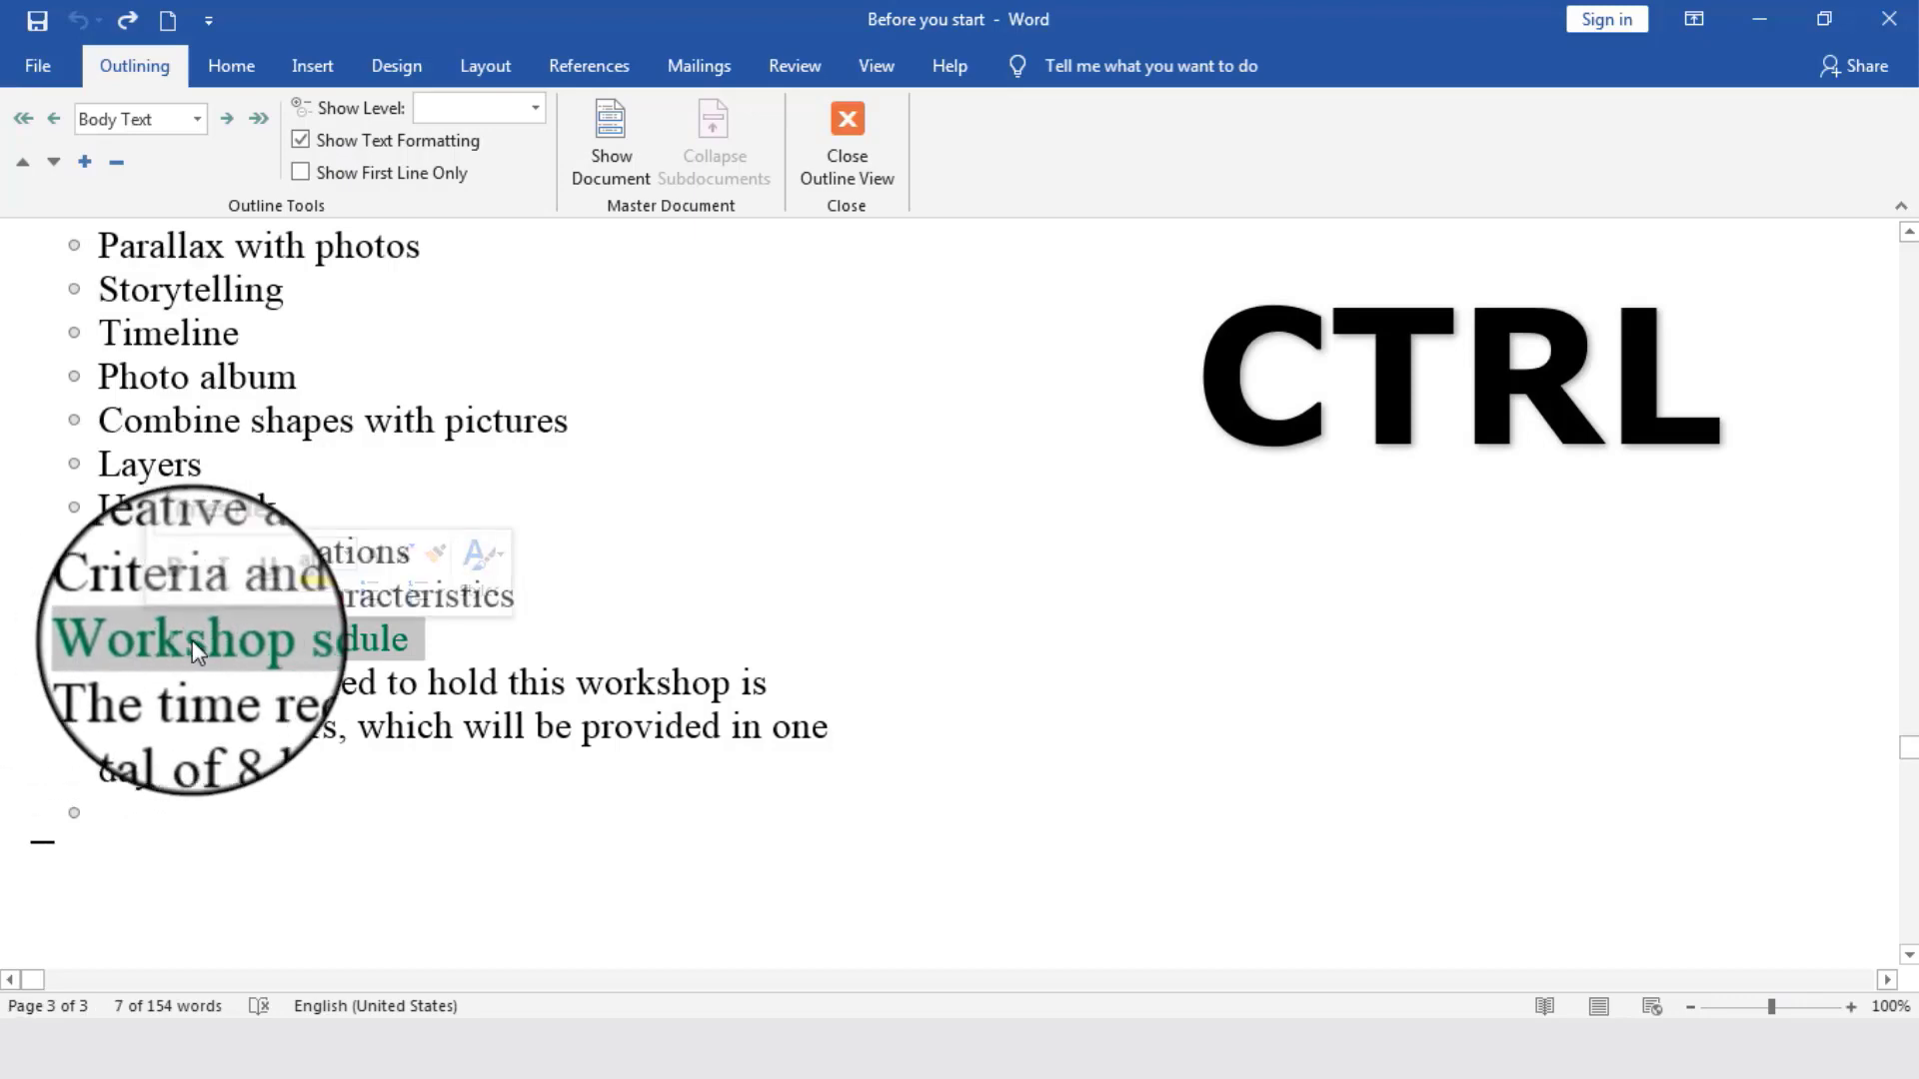
pyautogui.scroll(2, 159, 639)
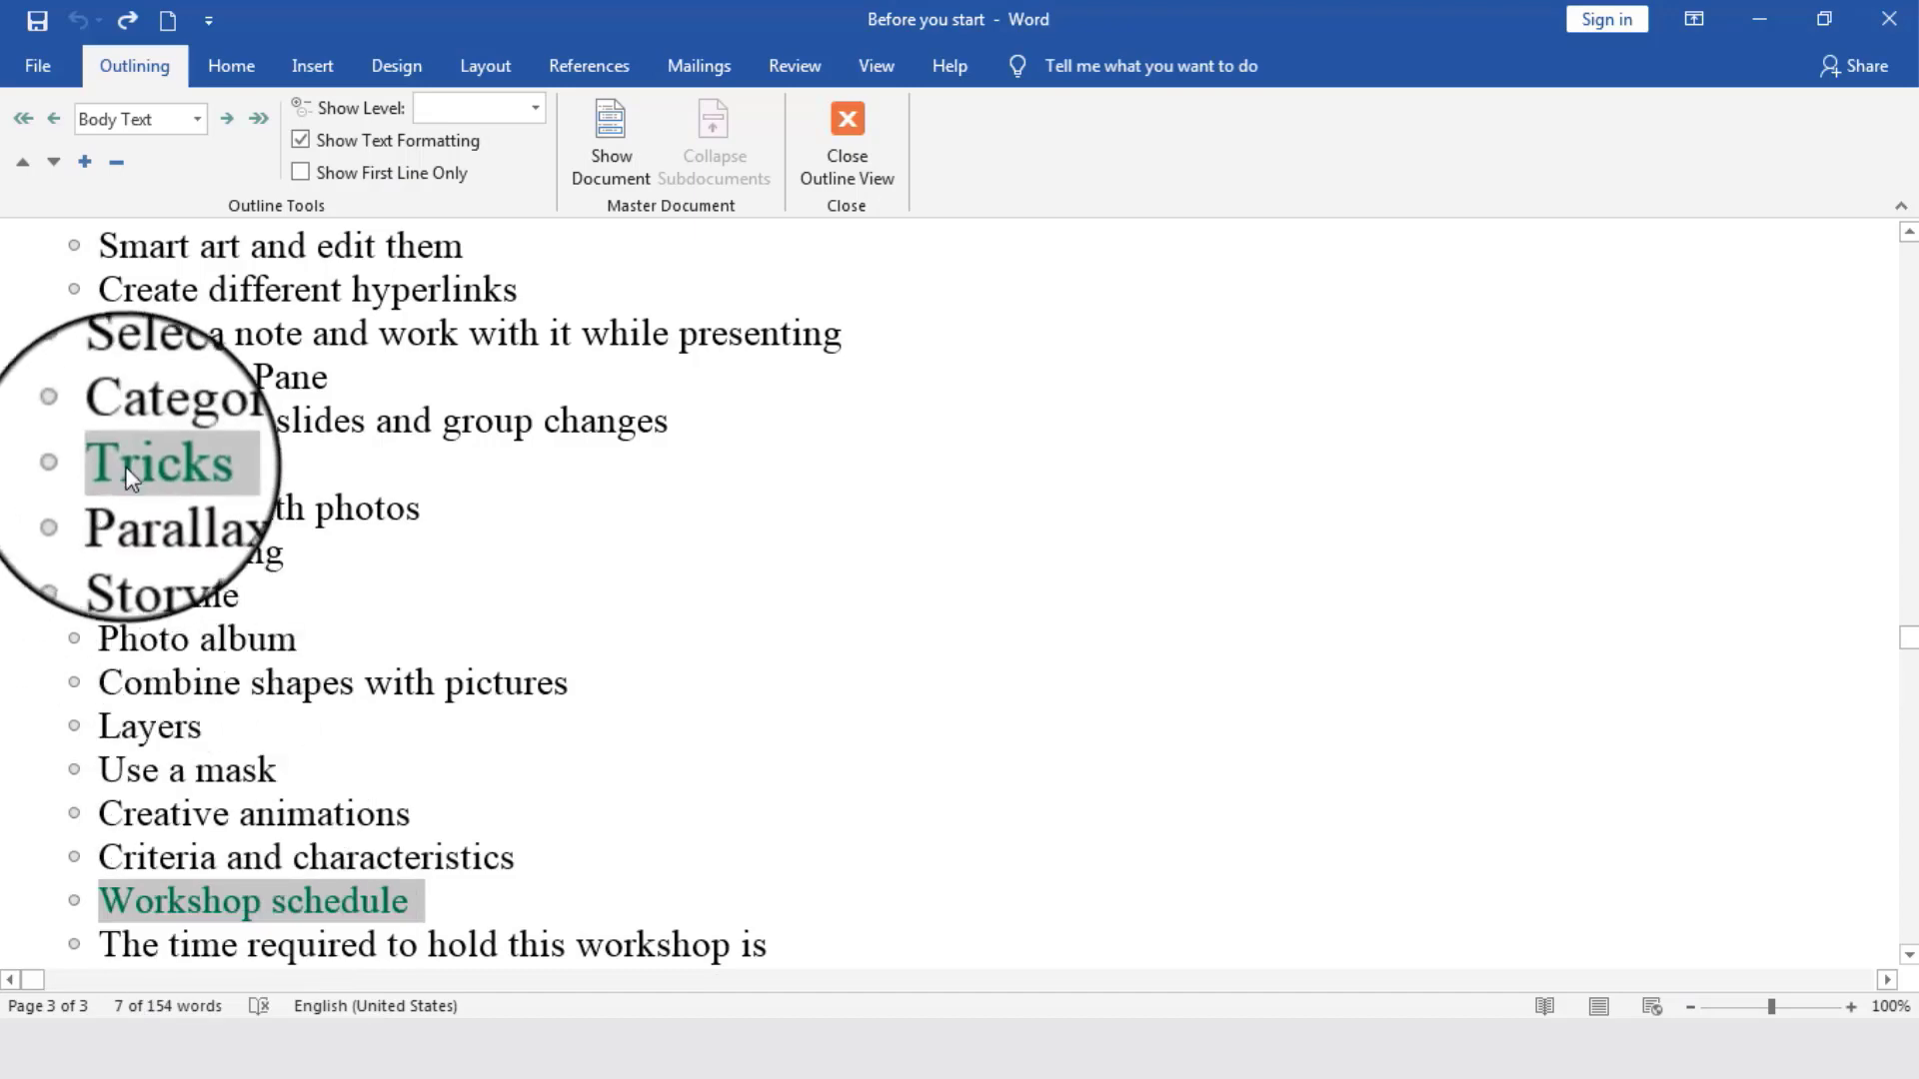
pyautogui.scroll(5, 128, 466)
pyautogui.scroll(2, 128, 466)
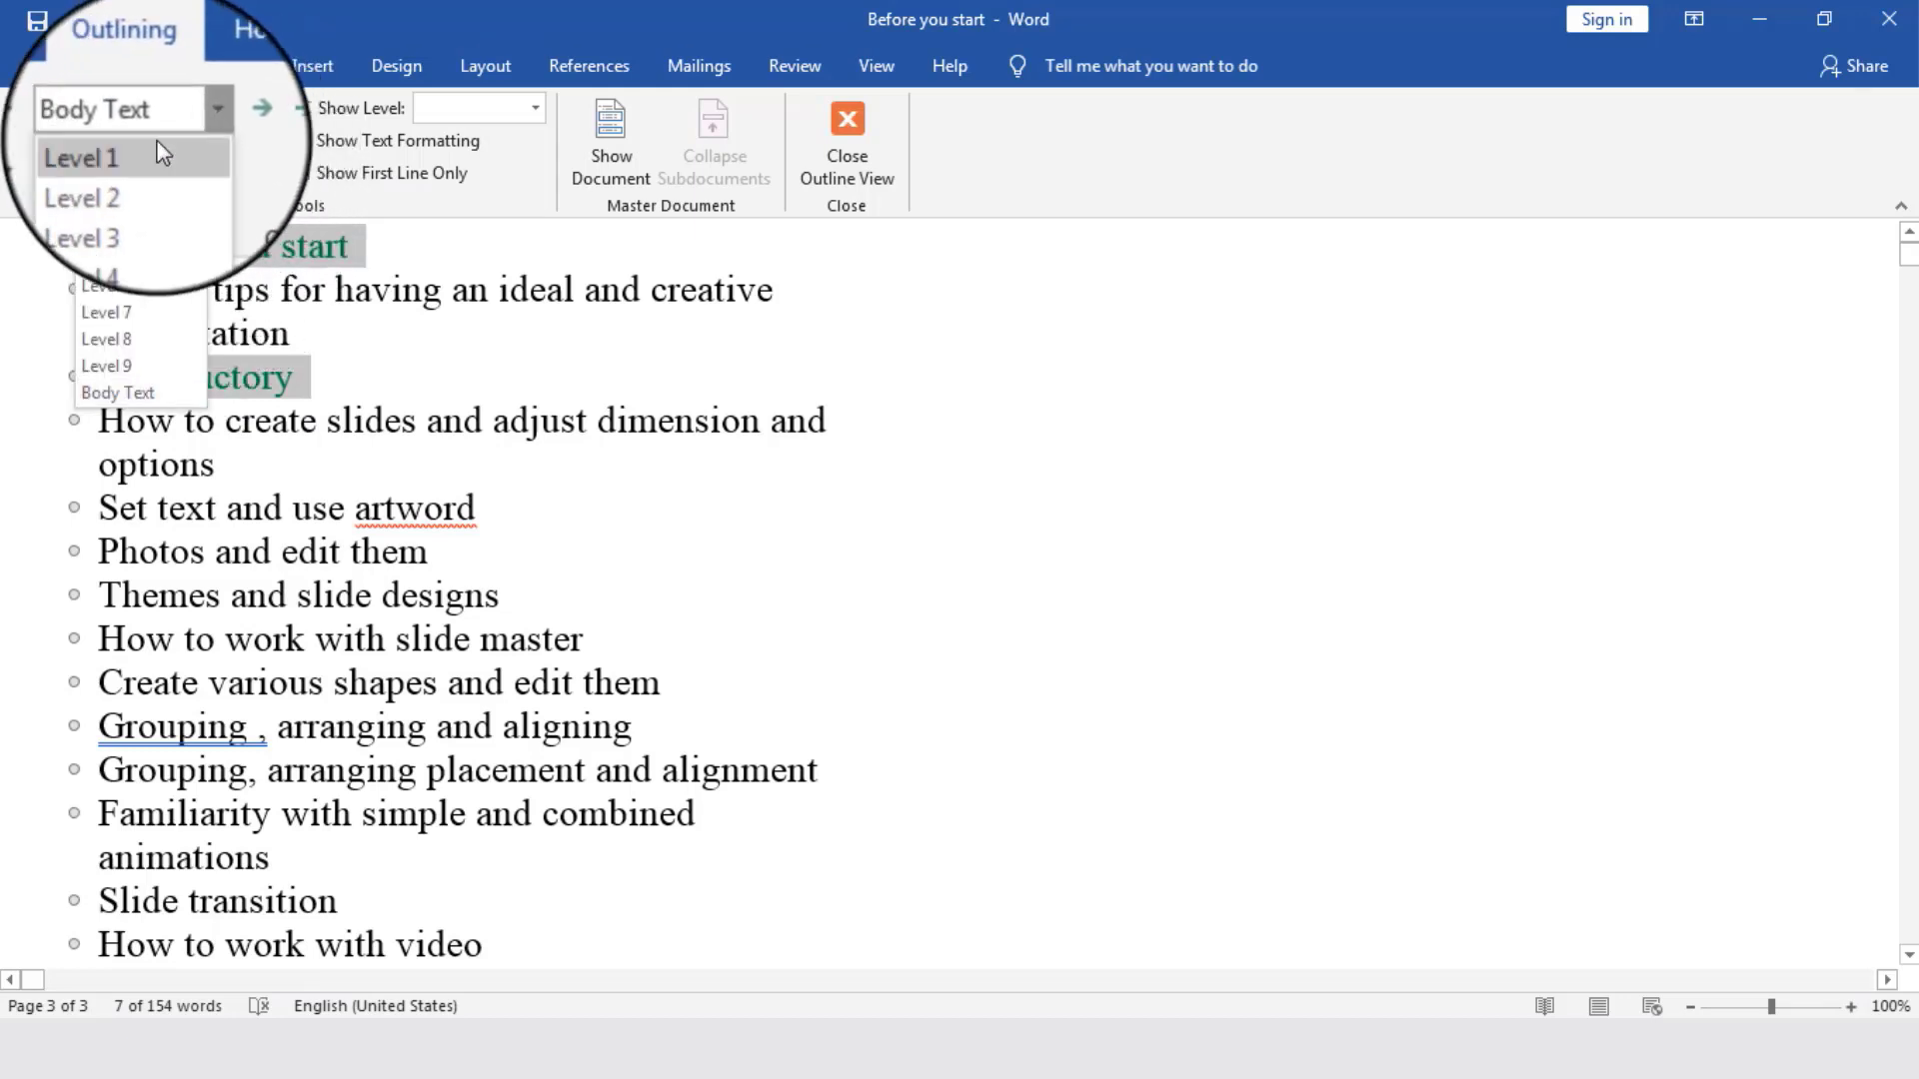
pyautogui.click(138, 154)
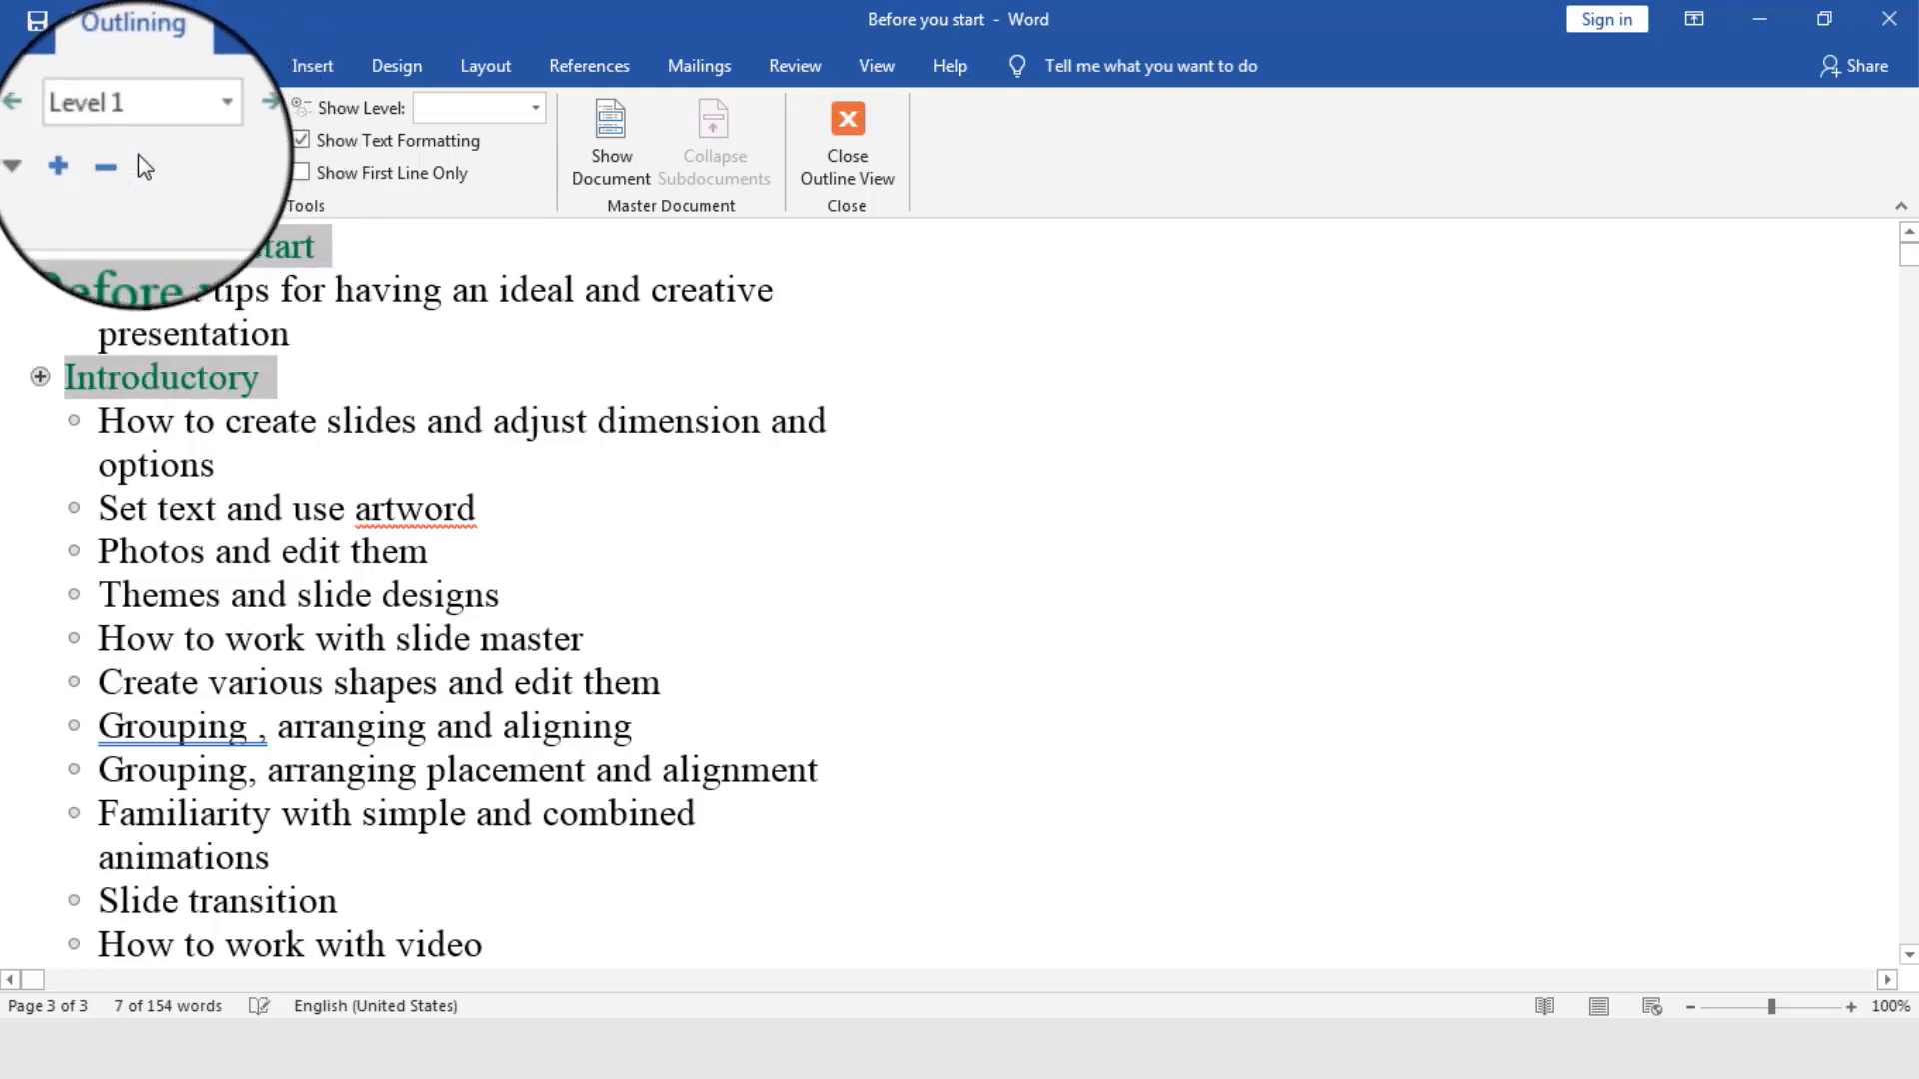
# - Assign outline Level 2 to all the body paragraphs beneath the four green headings
pyautogui.scroll(-5, 951, 482)
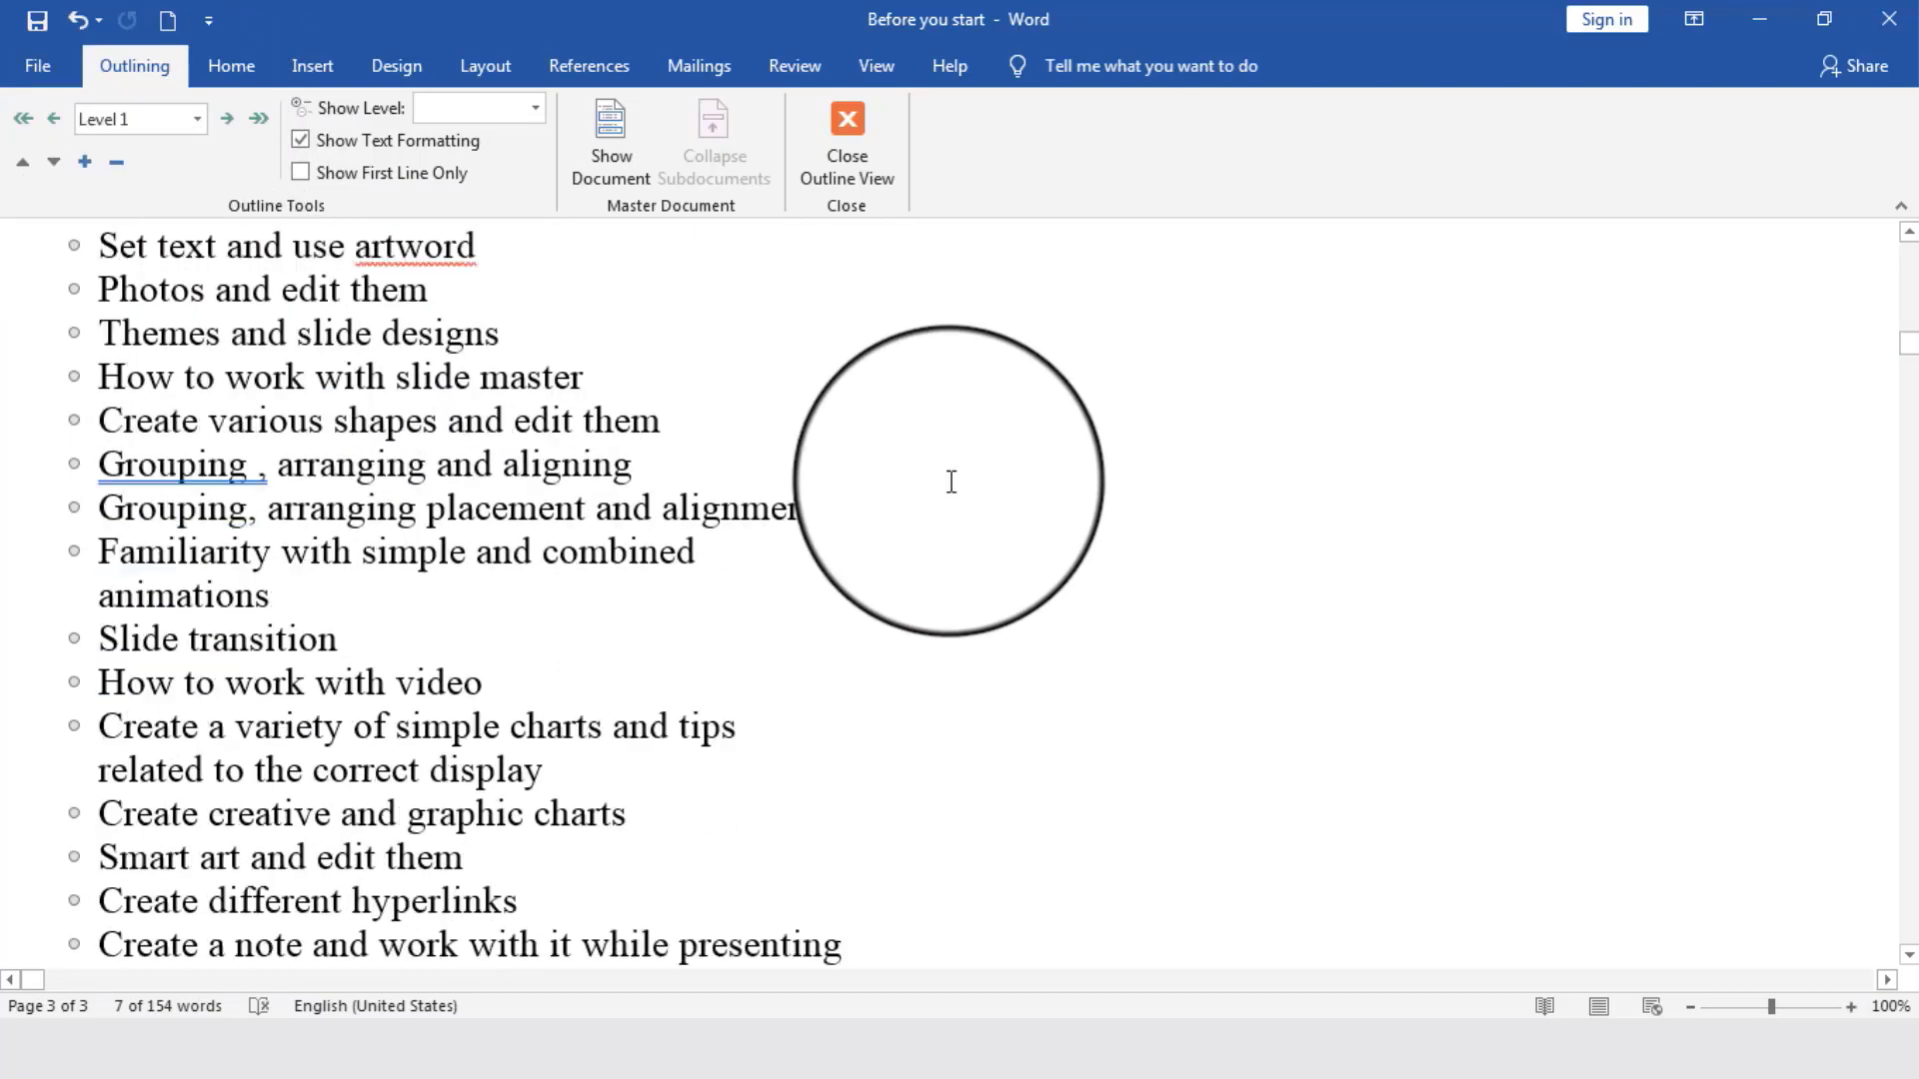
pyautogui.scroll(-3, 951, 482)
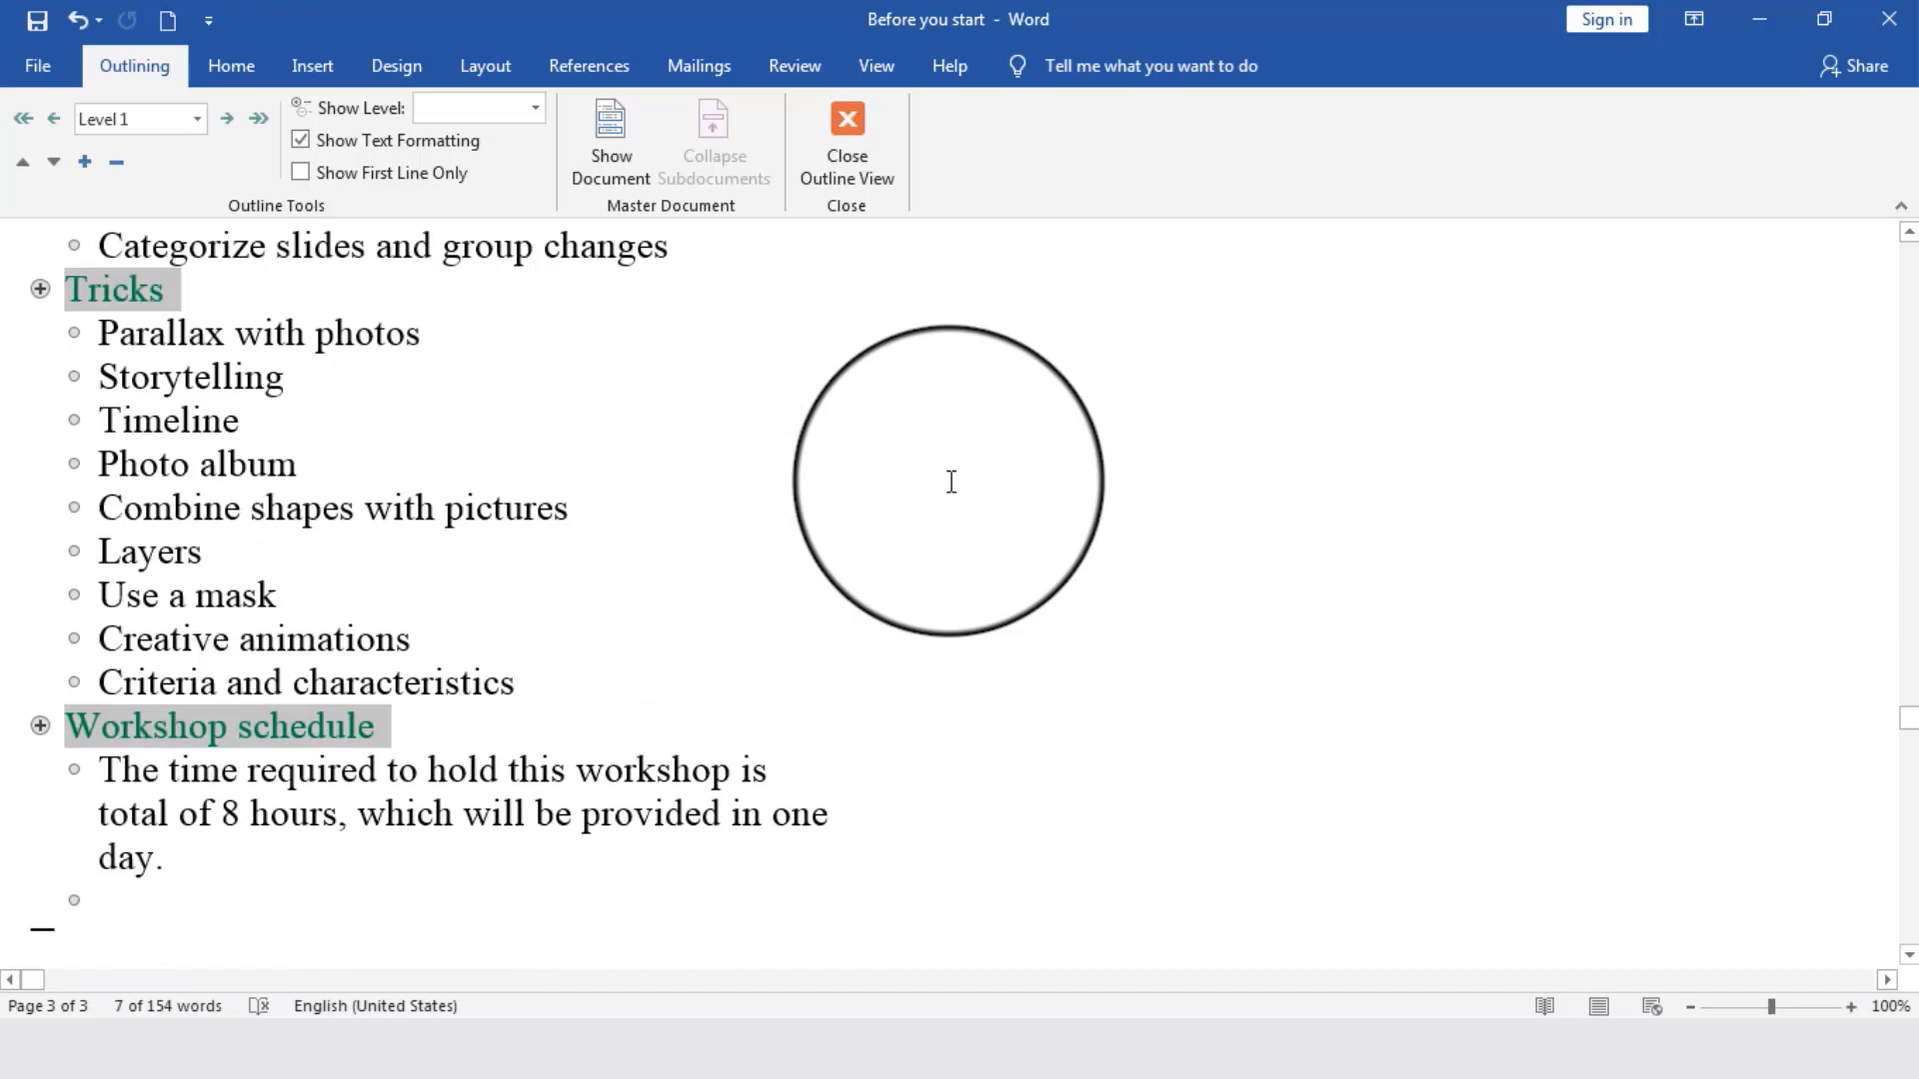
pyautogui.scroll(8, 951, 482)
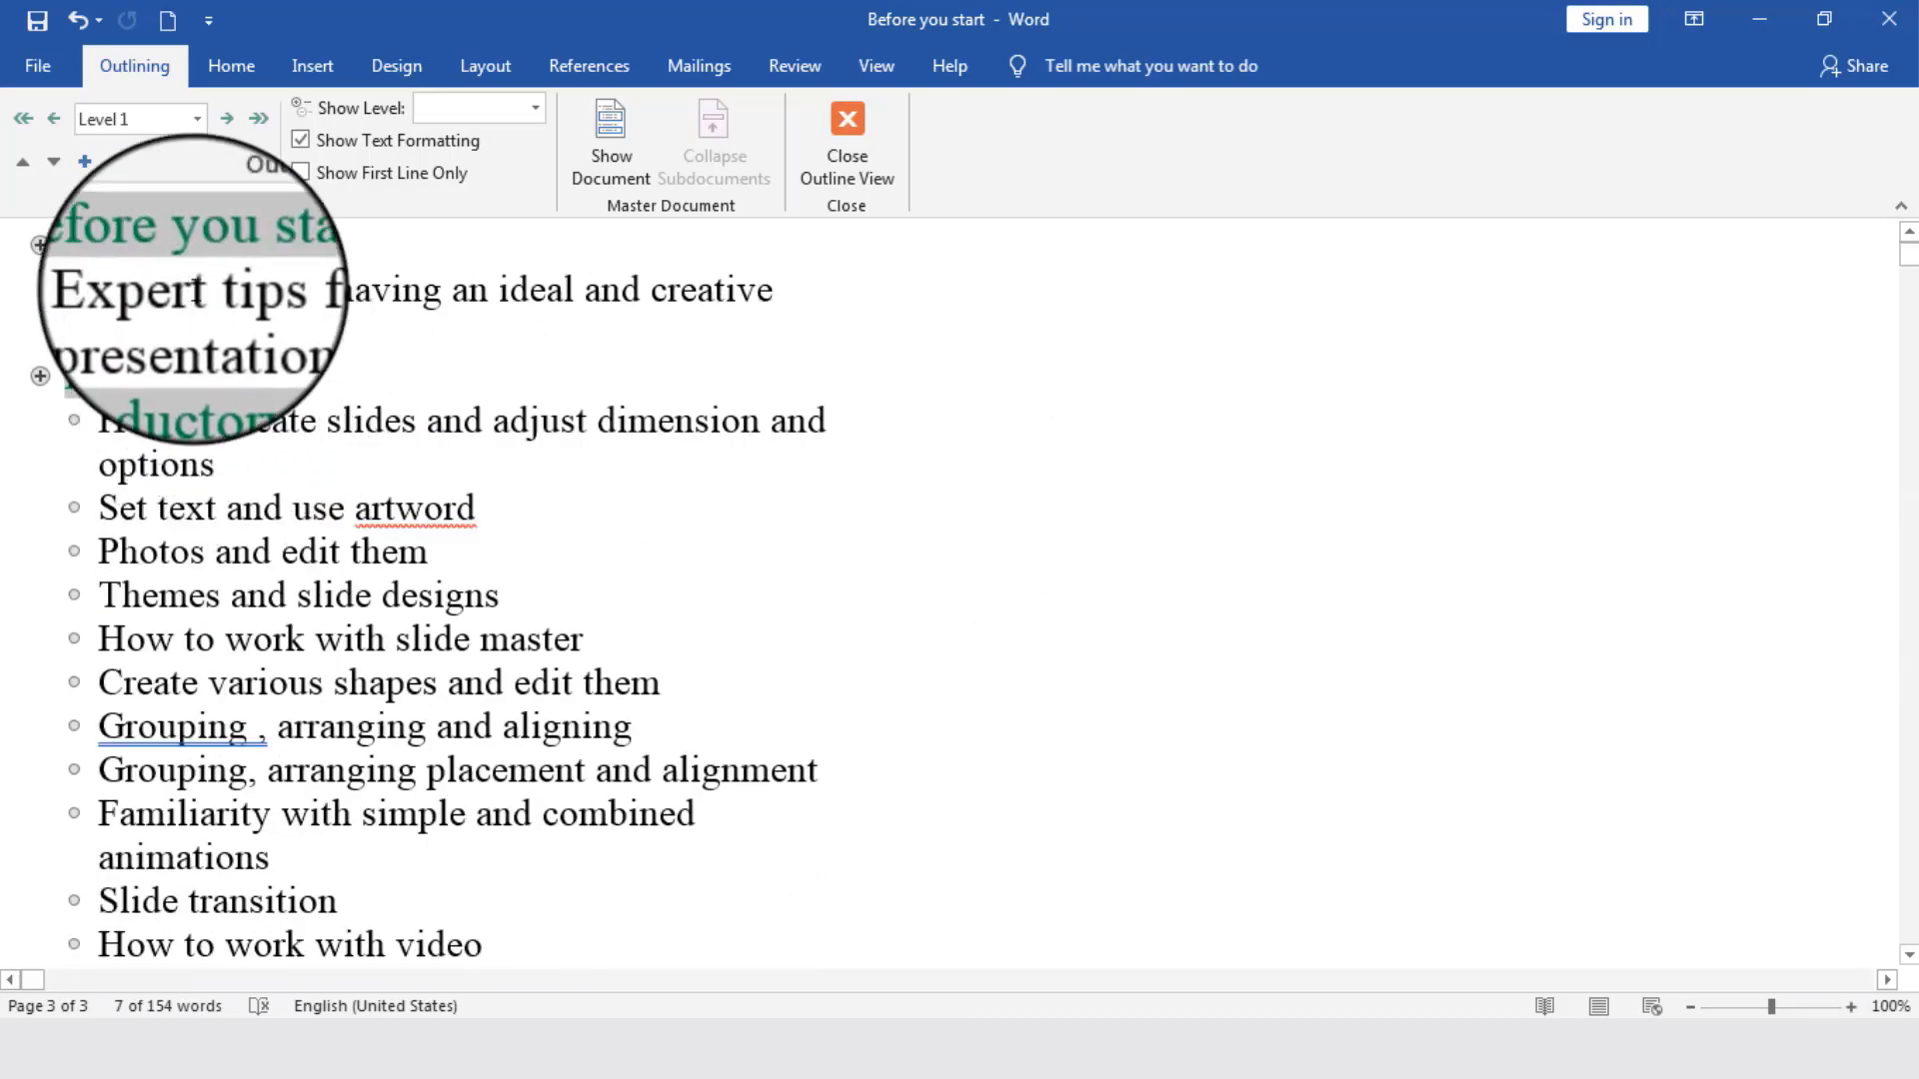
pyautogui.tripleClick(191, 288)
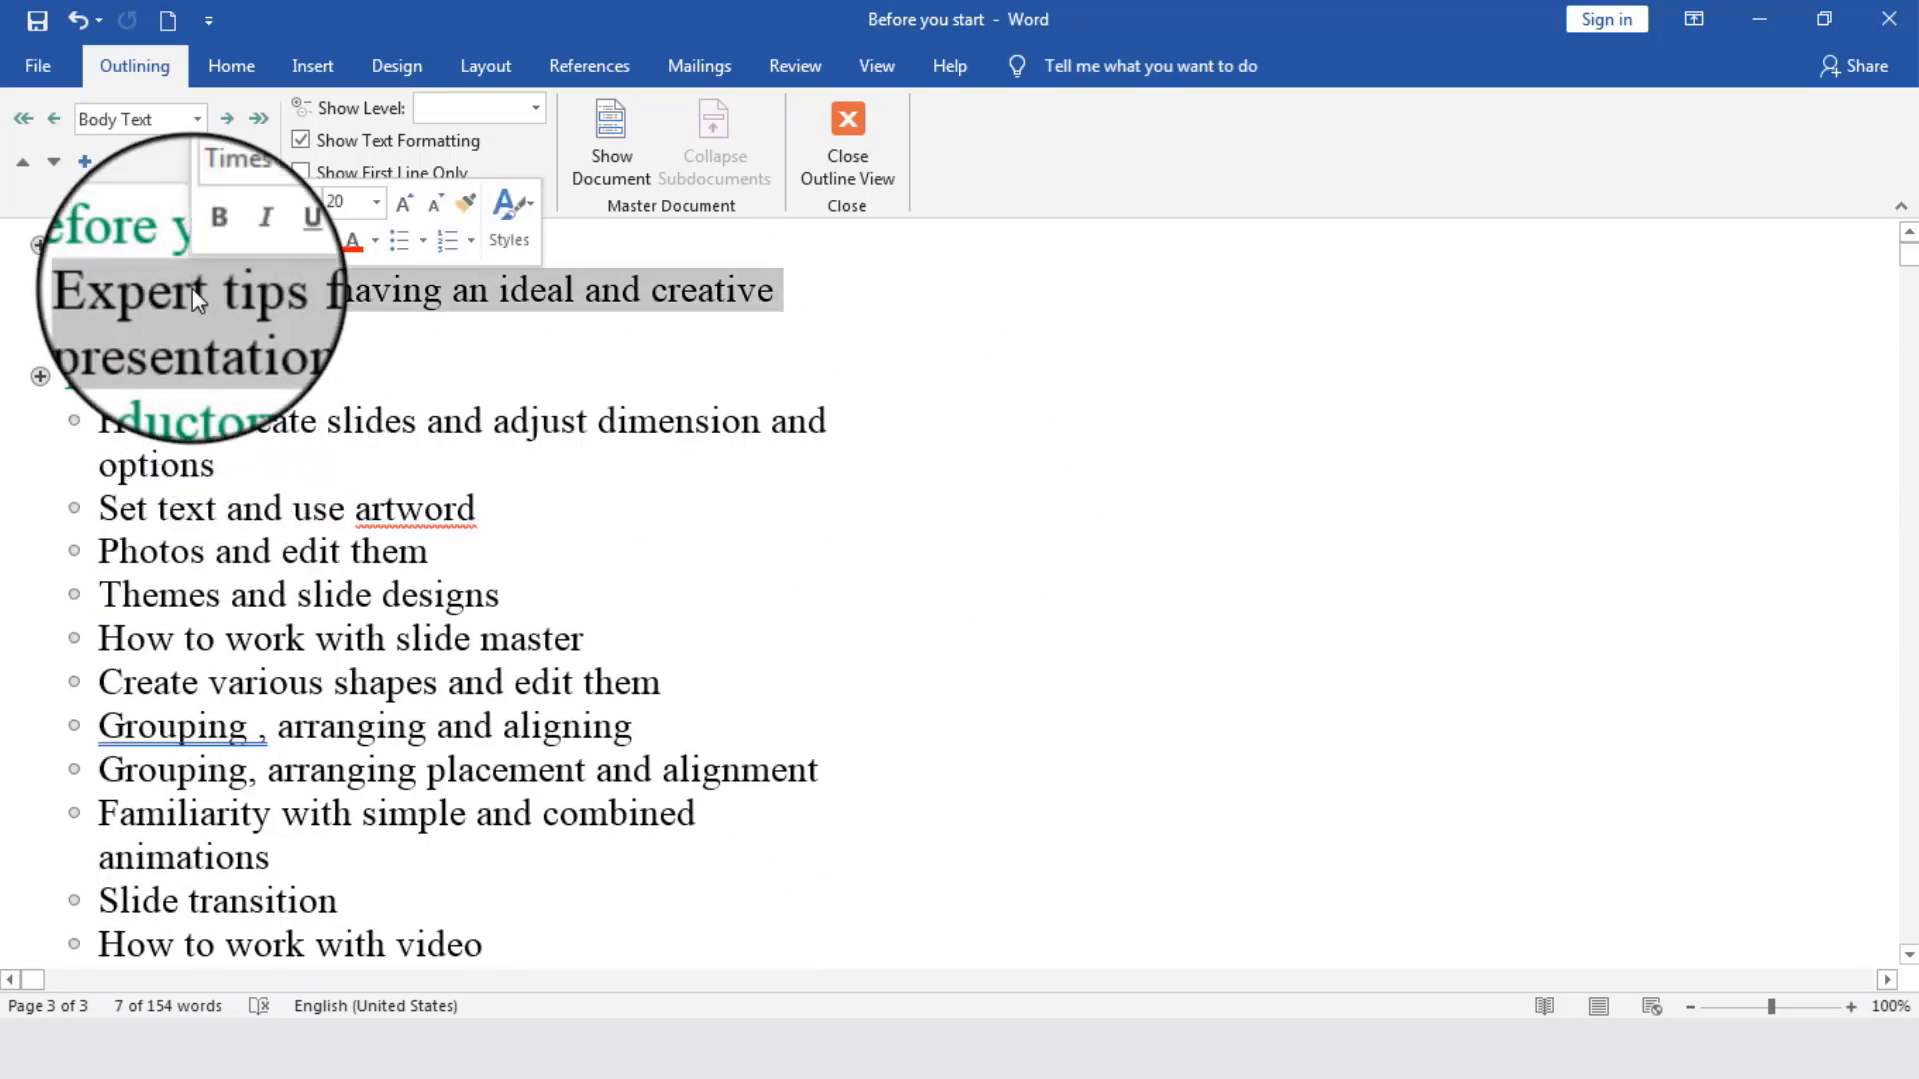
pyautogui.keyDown('ctrl'); pyautogui.tripleClick(176, 424); pyautogui.keyUp('ctrl')
pyautogui.keyDown('ctrl'); pyautogui.click(108, 413); pyautogui.keyUp('ctrl')
pyautogui.moveTo(100, 409); pyautogui.dragTo(663, 642)
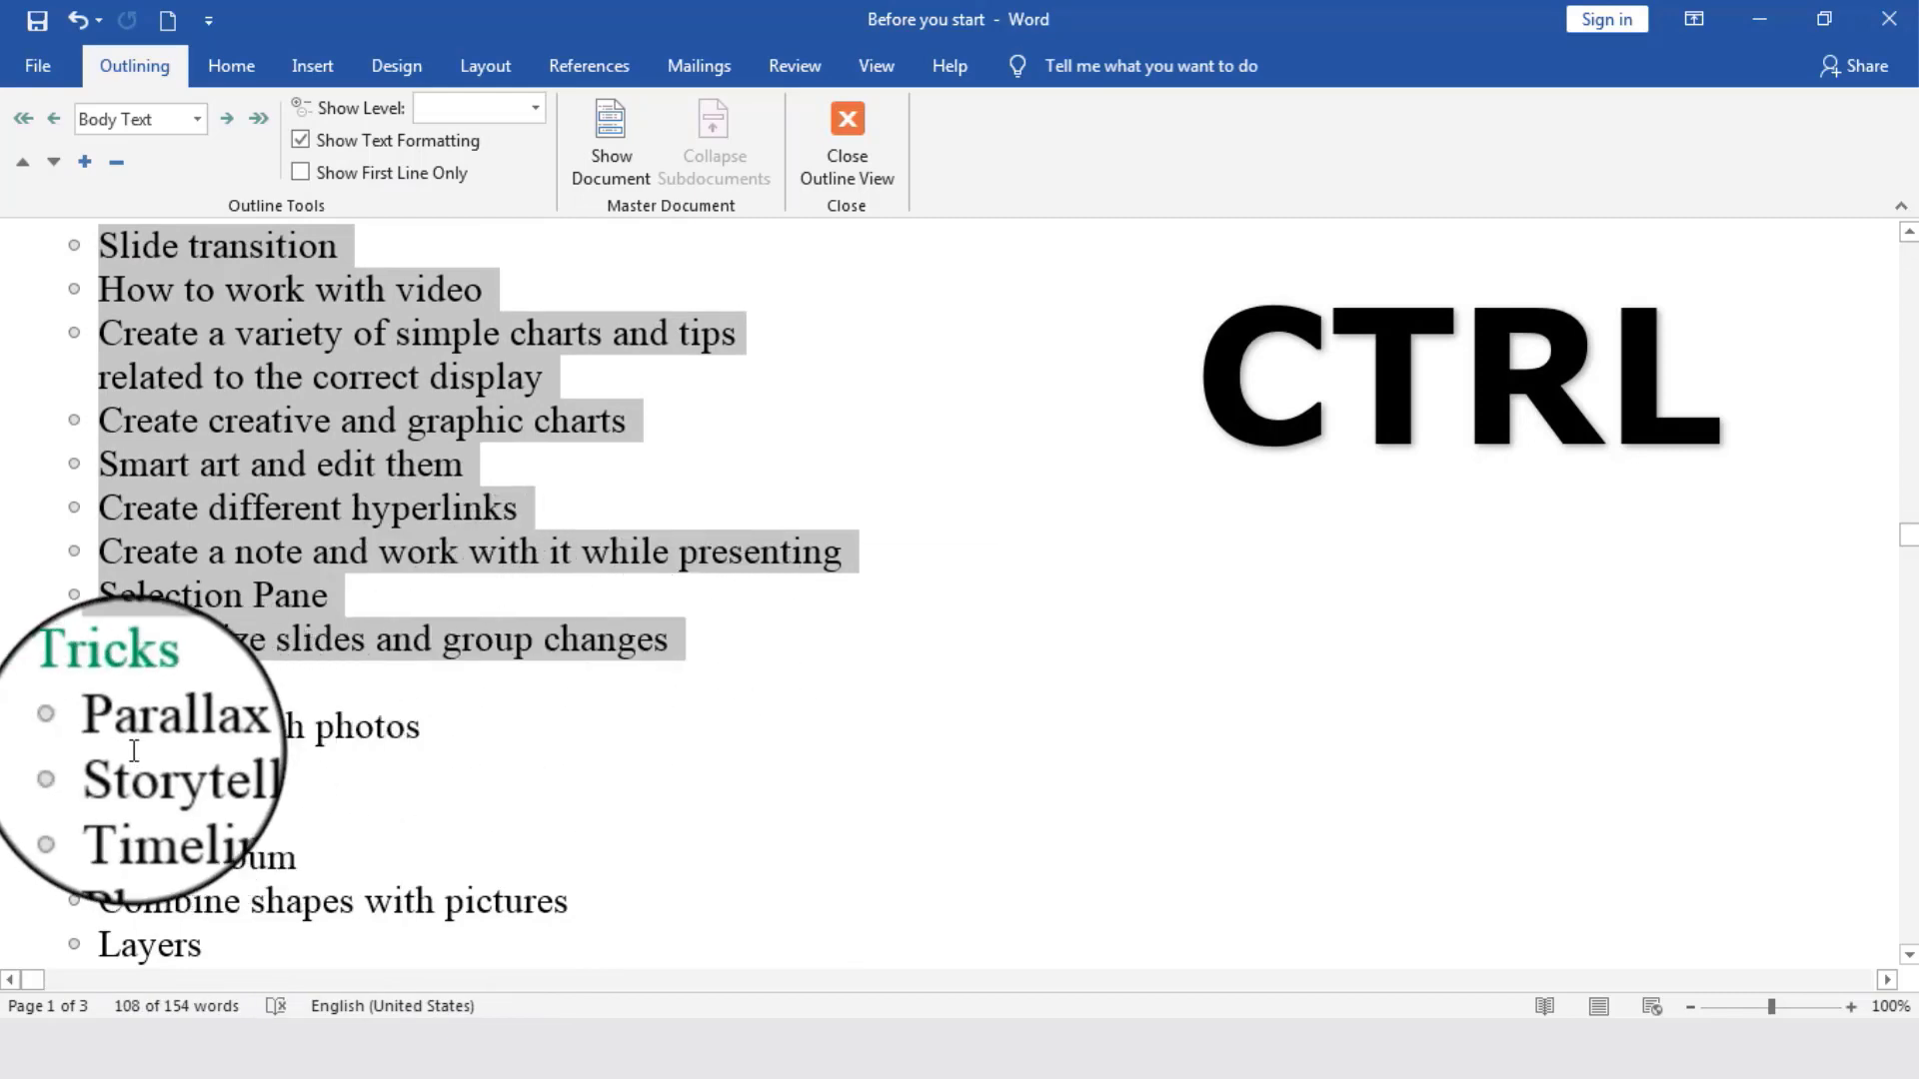
pyautogui.scroll(-2, 130, 739)
pyautogui.moveTo(99, 560); pyautogui.dragTo(173, 639)
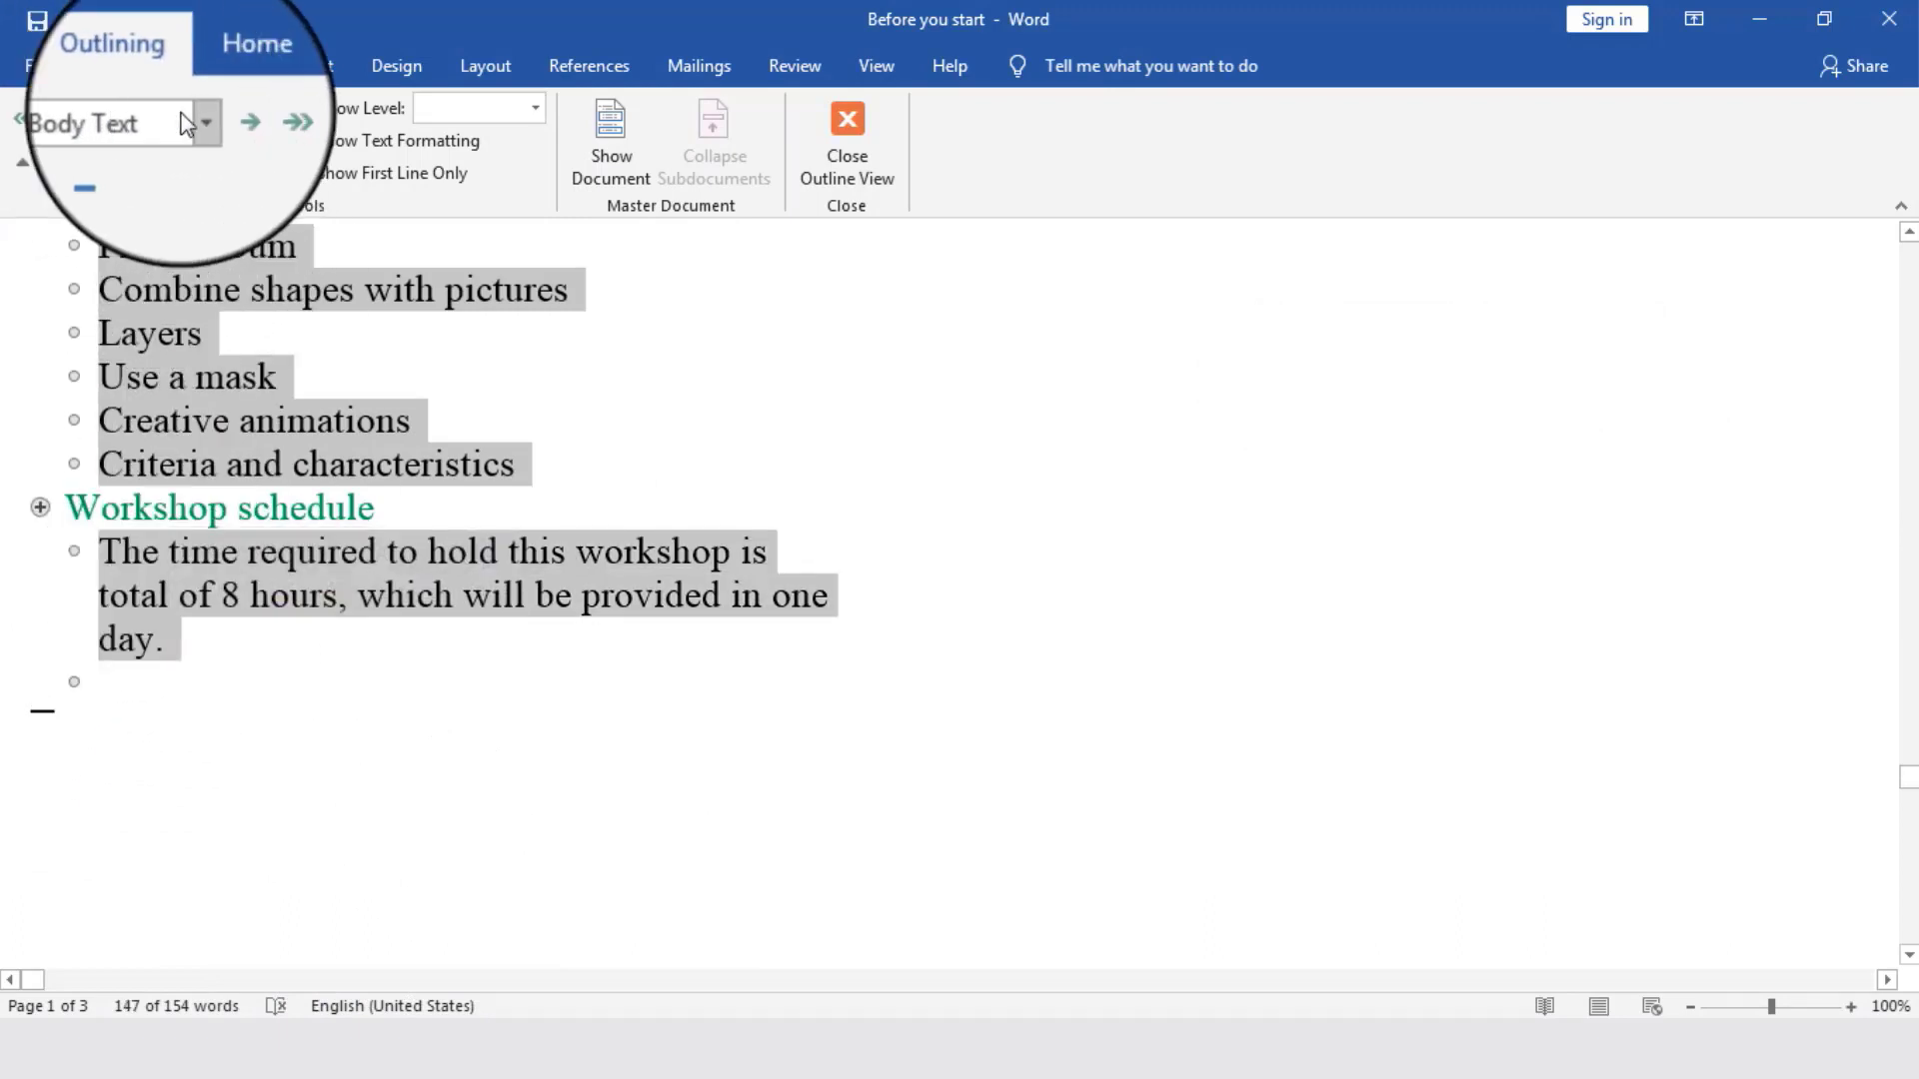
pyautogui.click(195, 119)
pyautogui.click(137, 181)
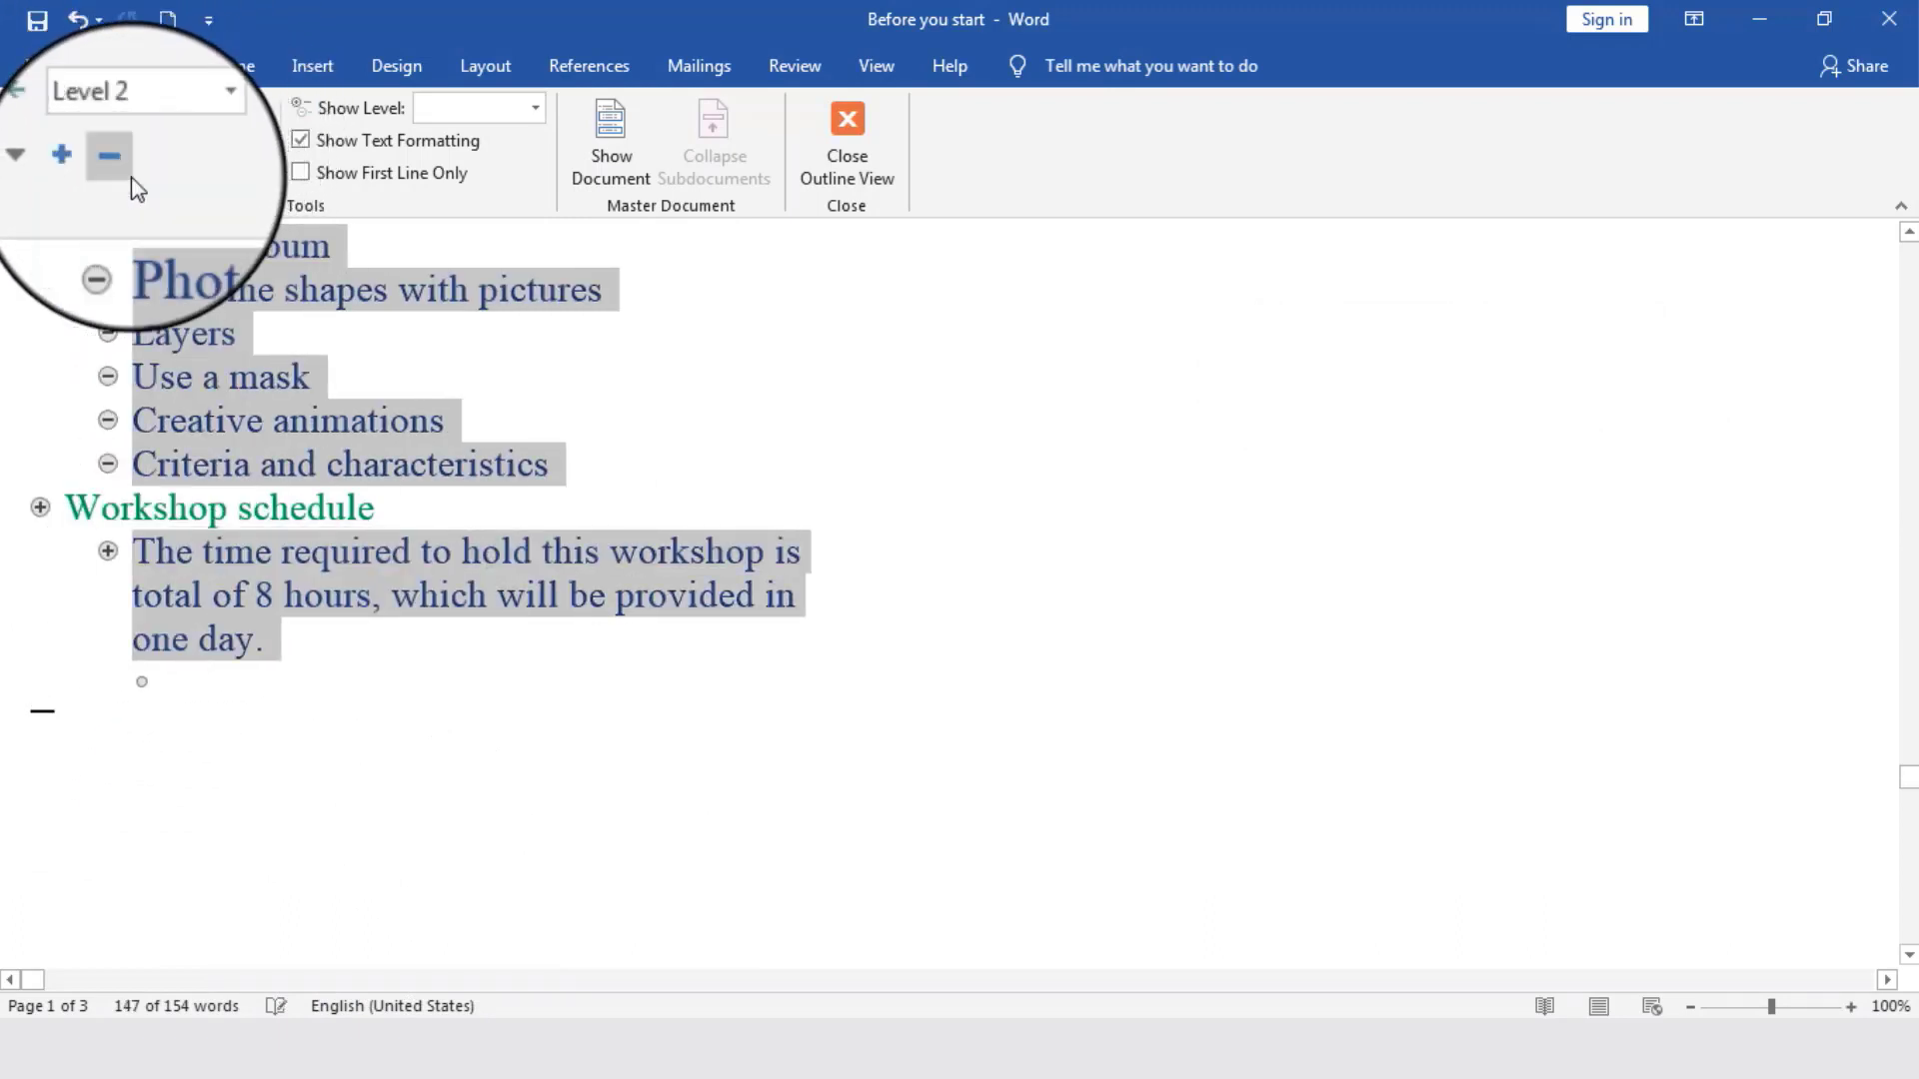
pyautogui.click(397, 669)
# - Review the outline hierarchy, checking the Tricks and Workshop schedule sub-items and each green heading
pyautogui.scroll(3, 409, 680)
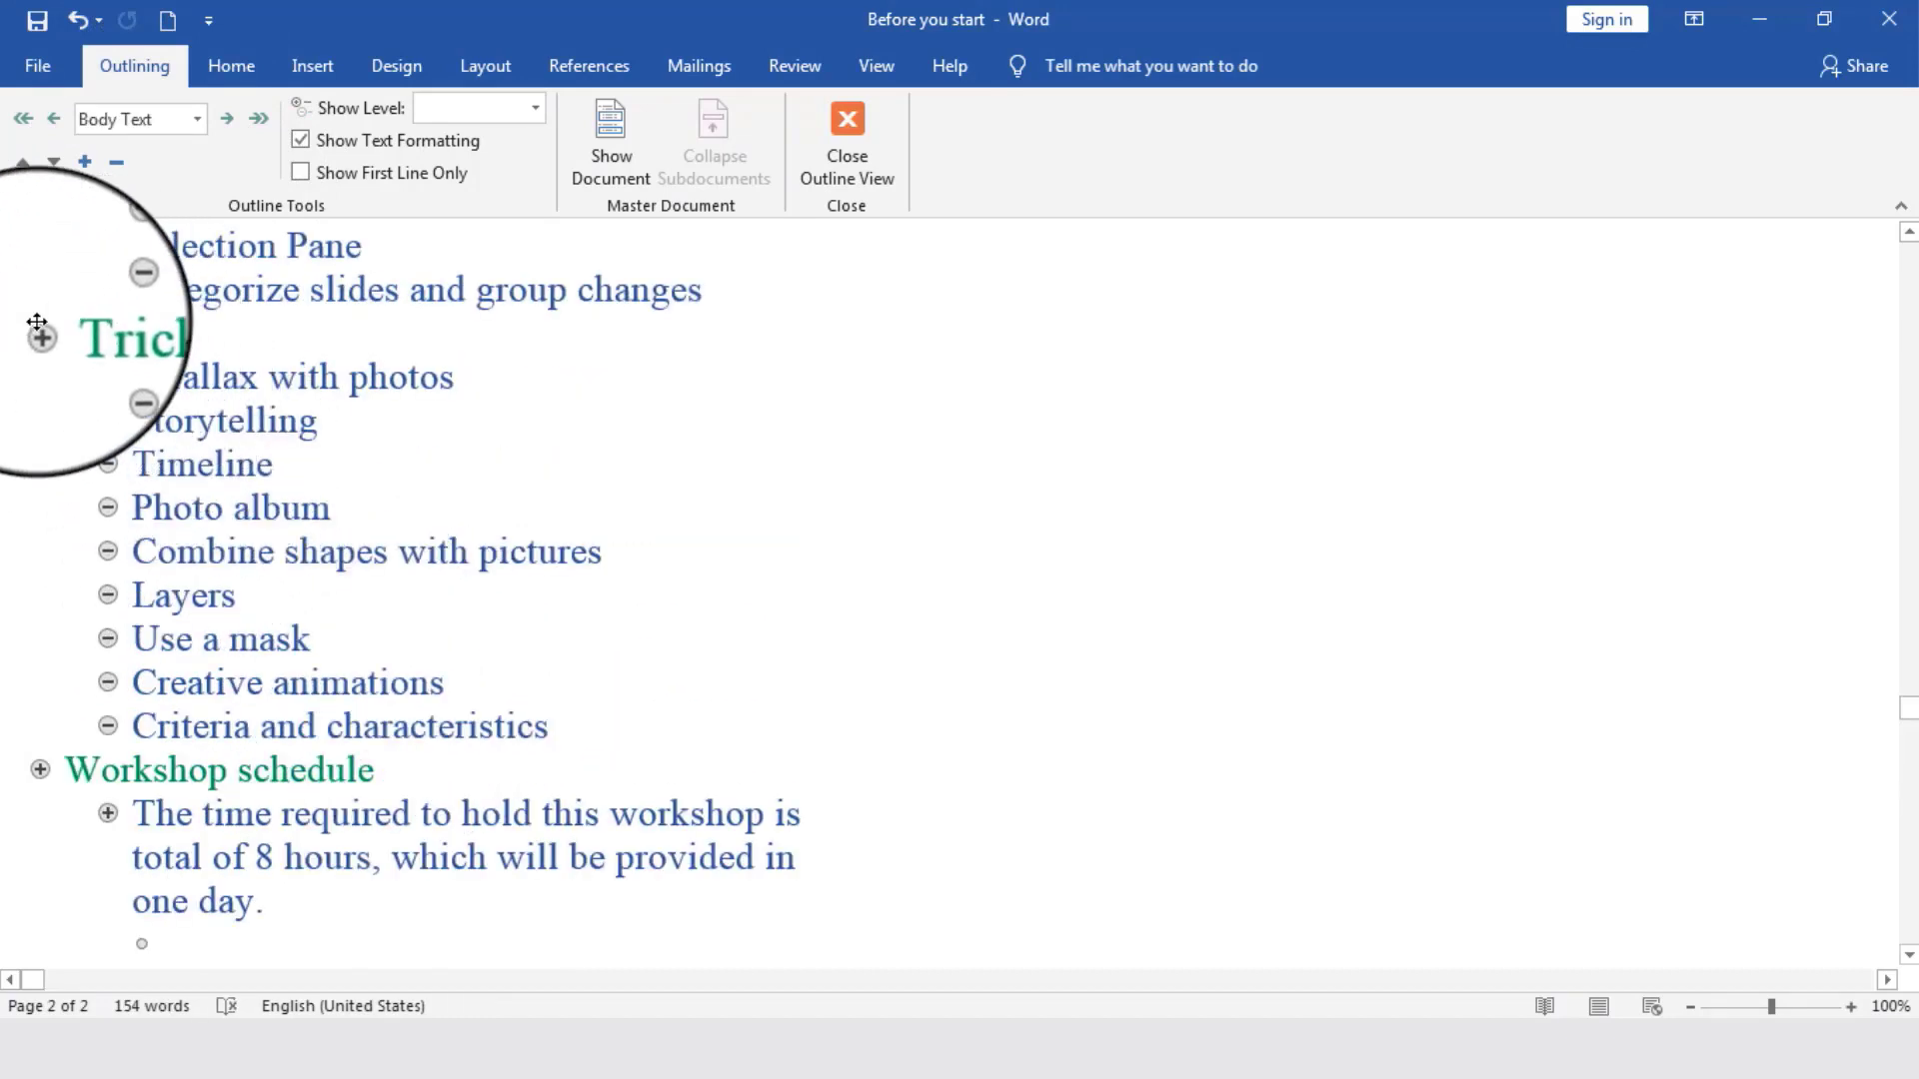
pyautogui.moveTo(133, 377); pyautogui.dragTo(514, 729)
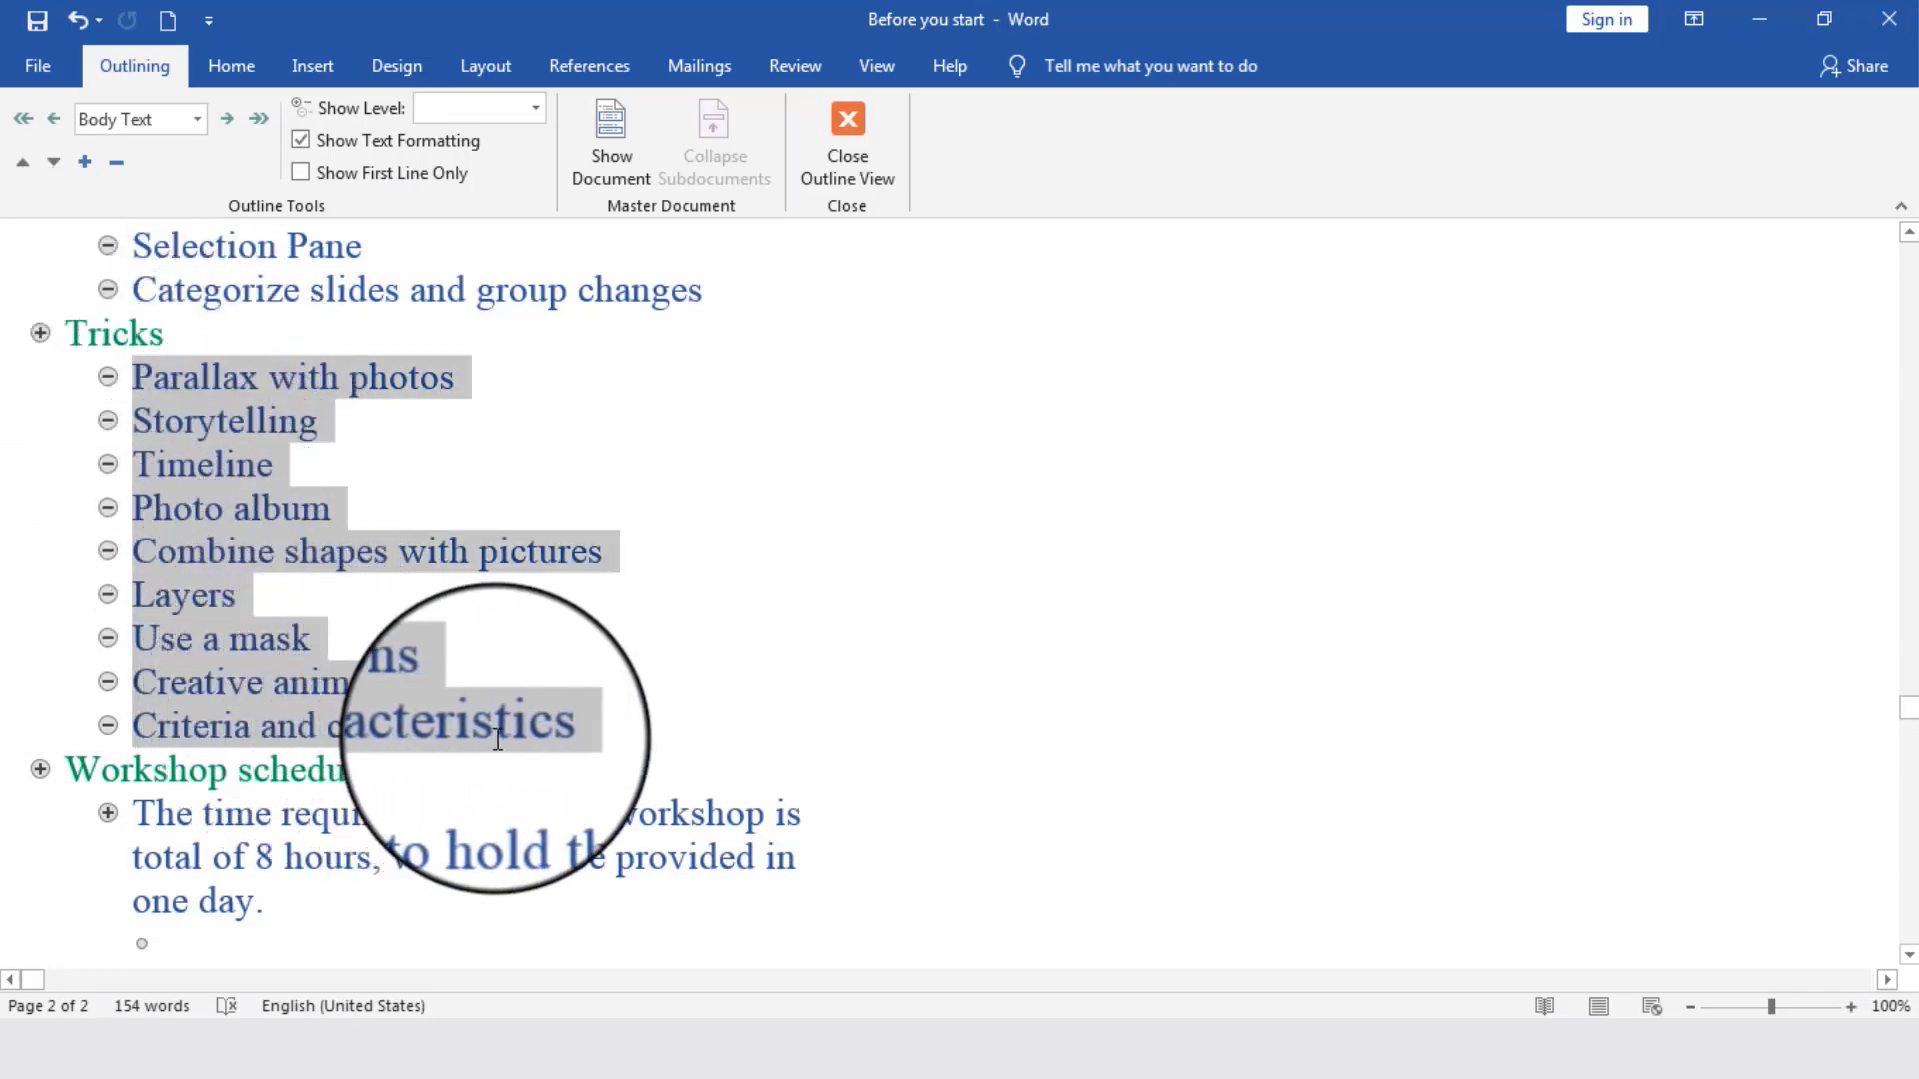
pyautogui.tripleClick(314, 820)
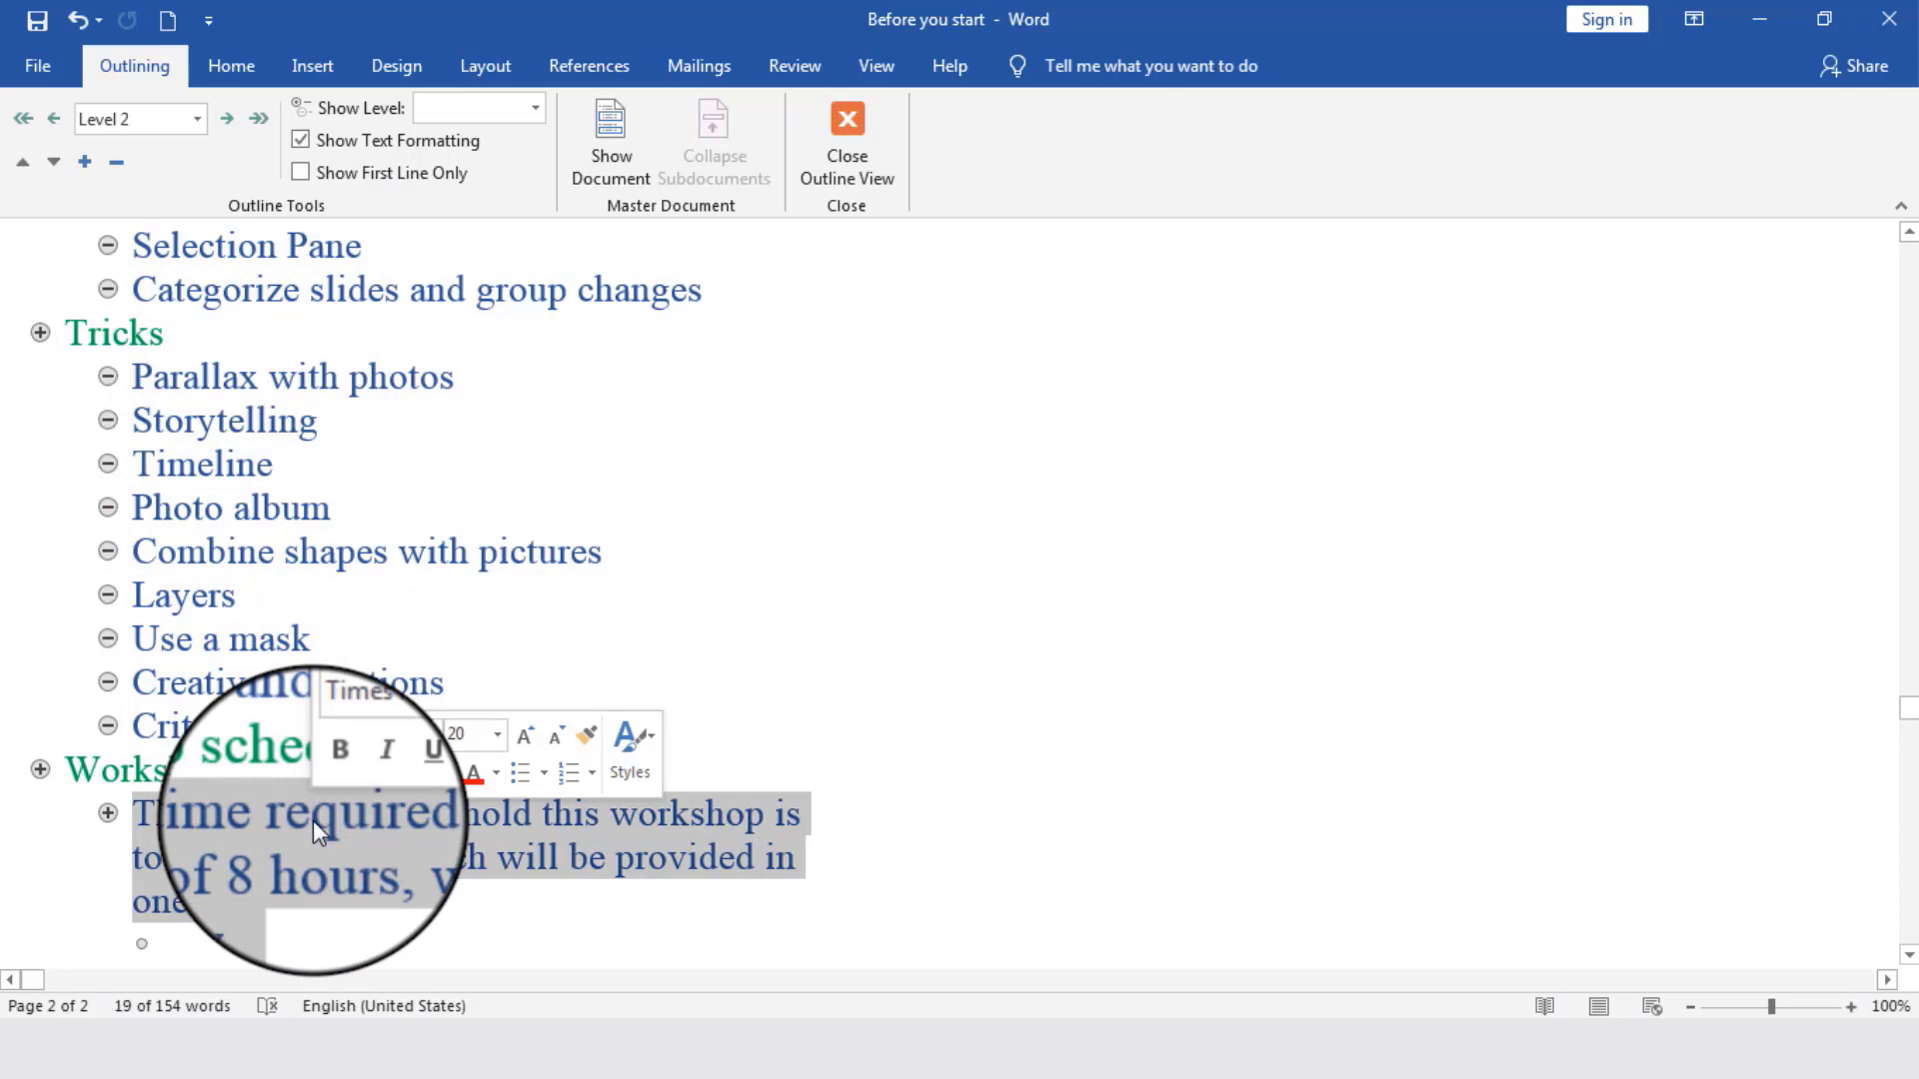
pyautogui.scroll(3, 695, 643)
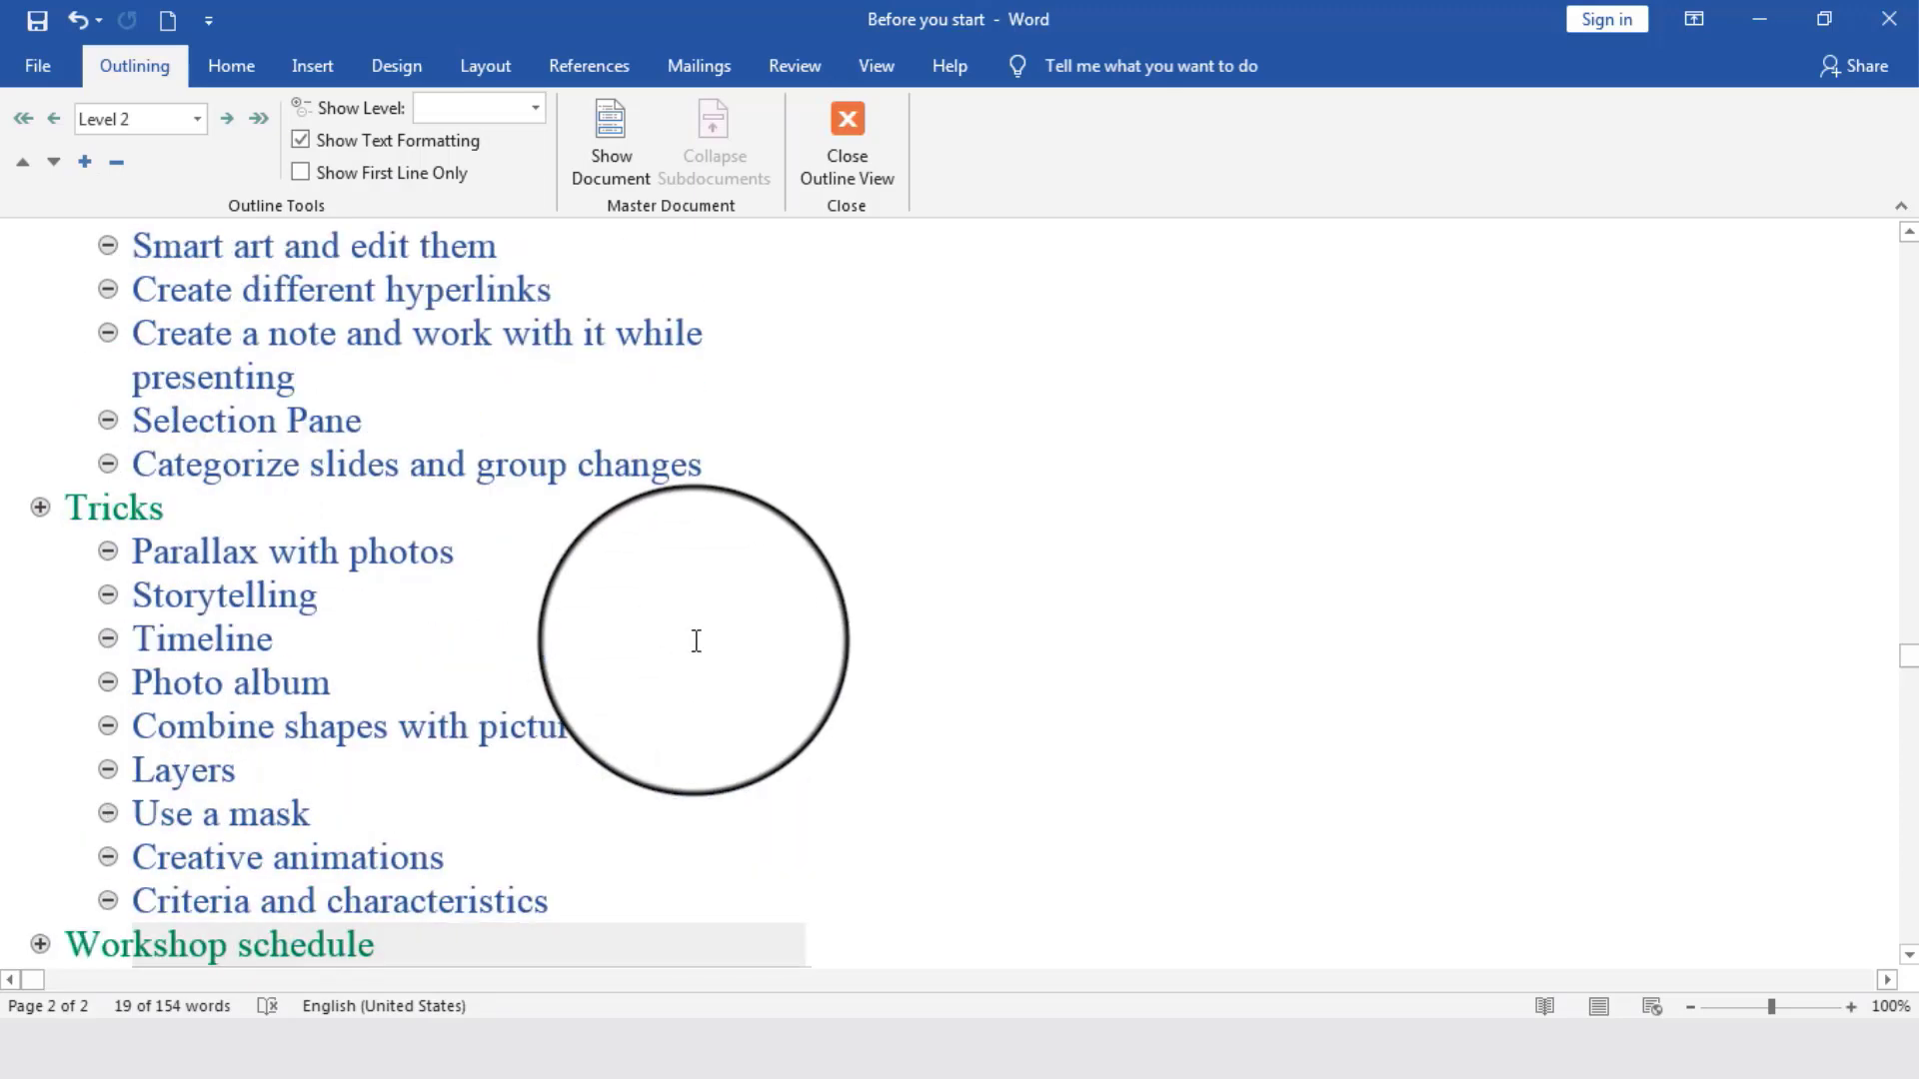
pyautogui.scroll(7, 695, 642)
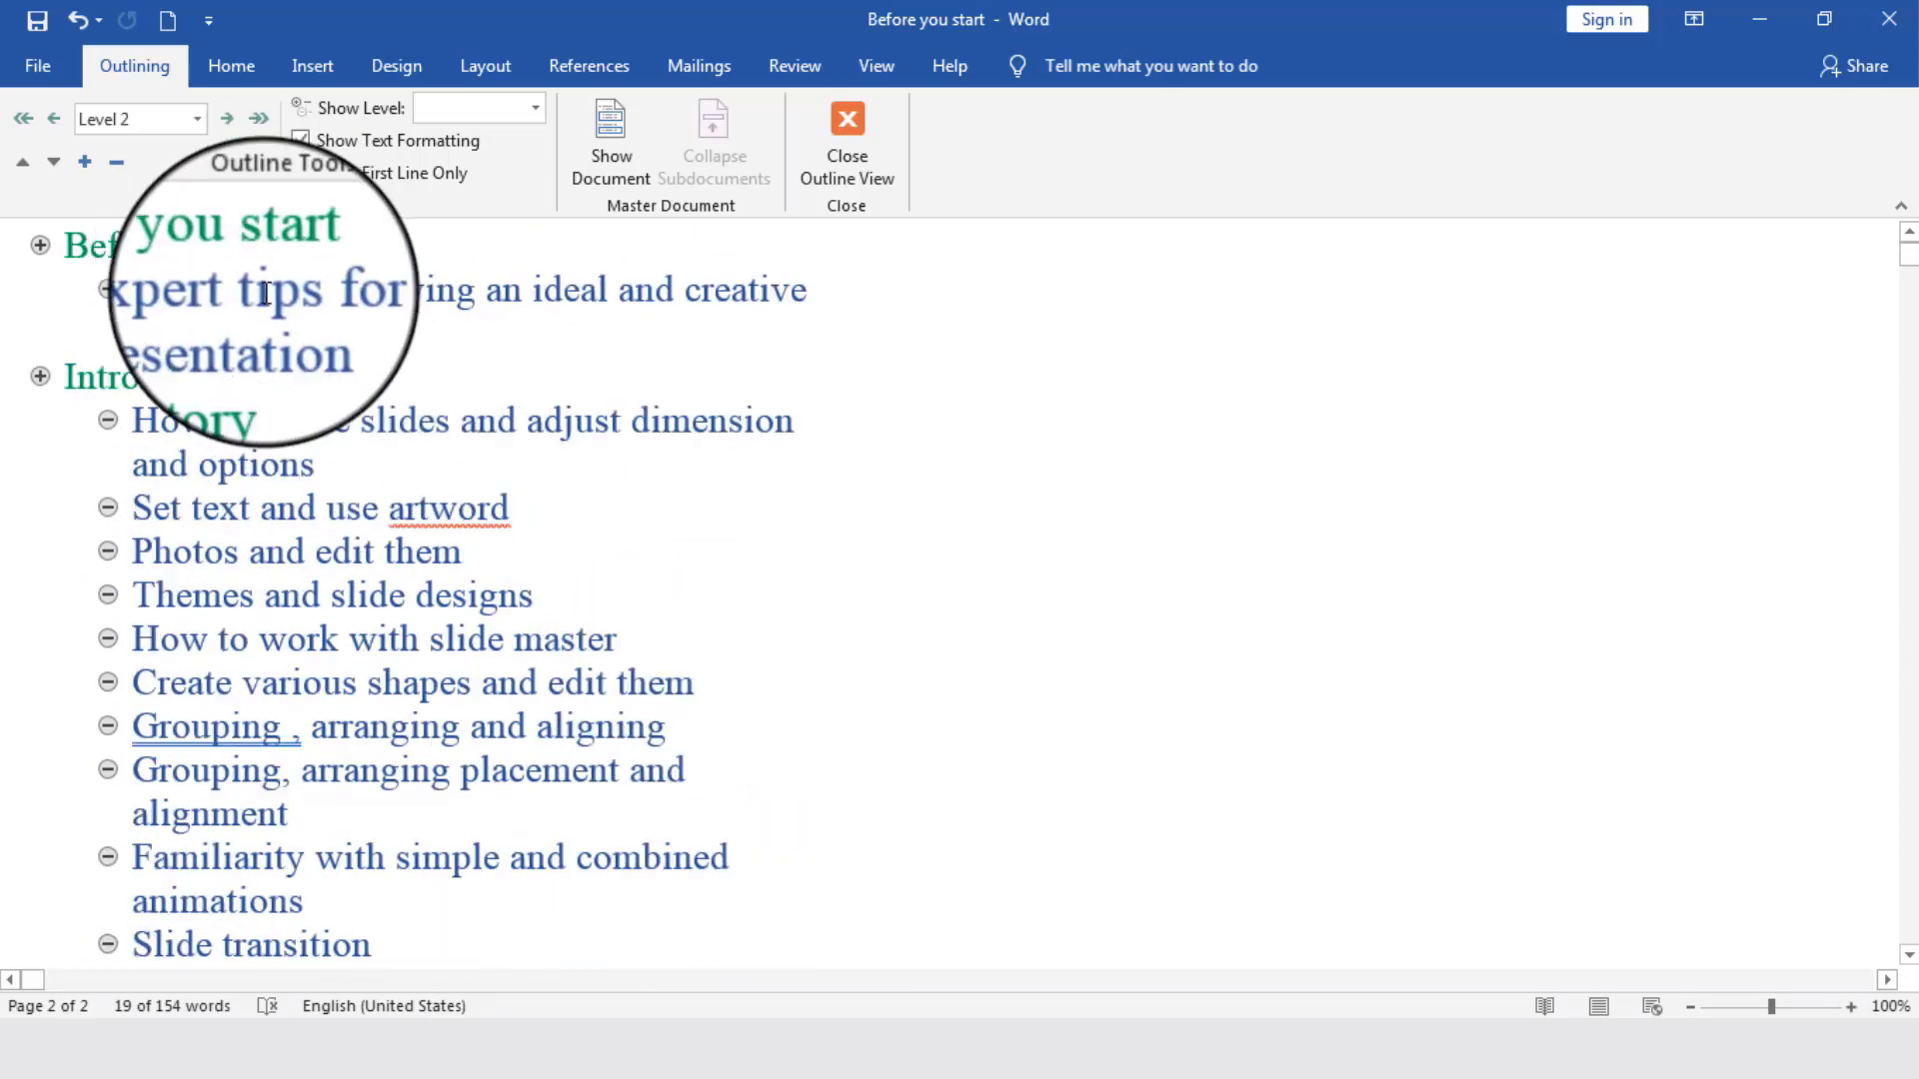
pyautogui.click(207, 377)
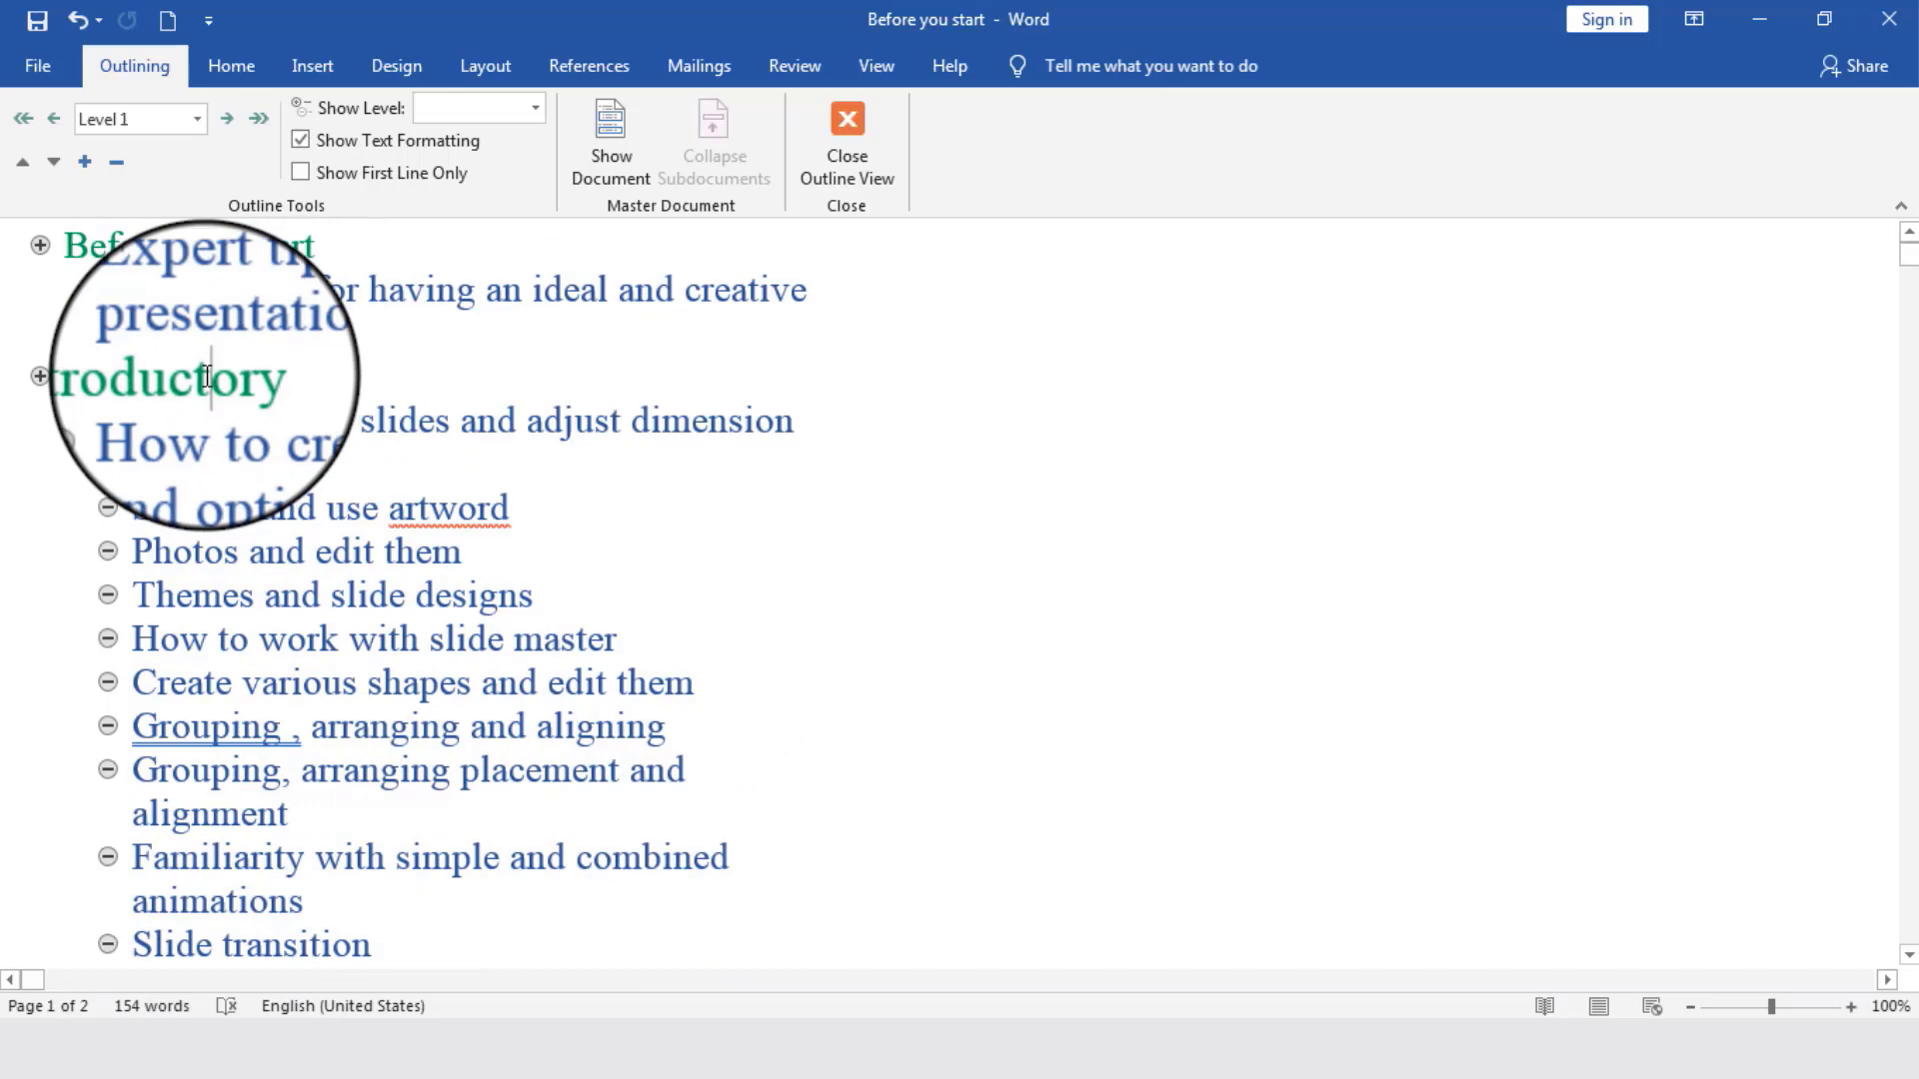
pyautogui.scroll(-7, 207, 376)
pyautogui.click(85, 550)
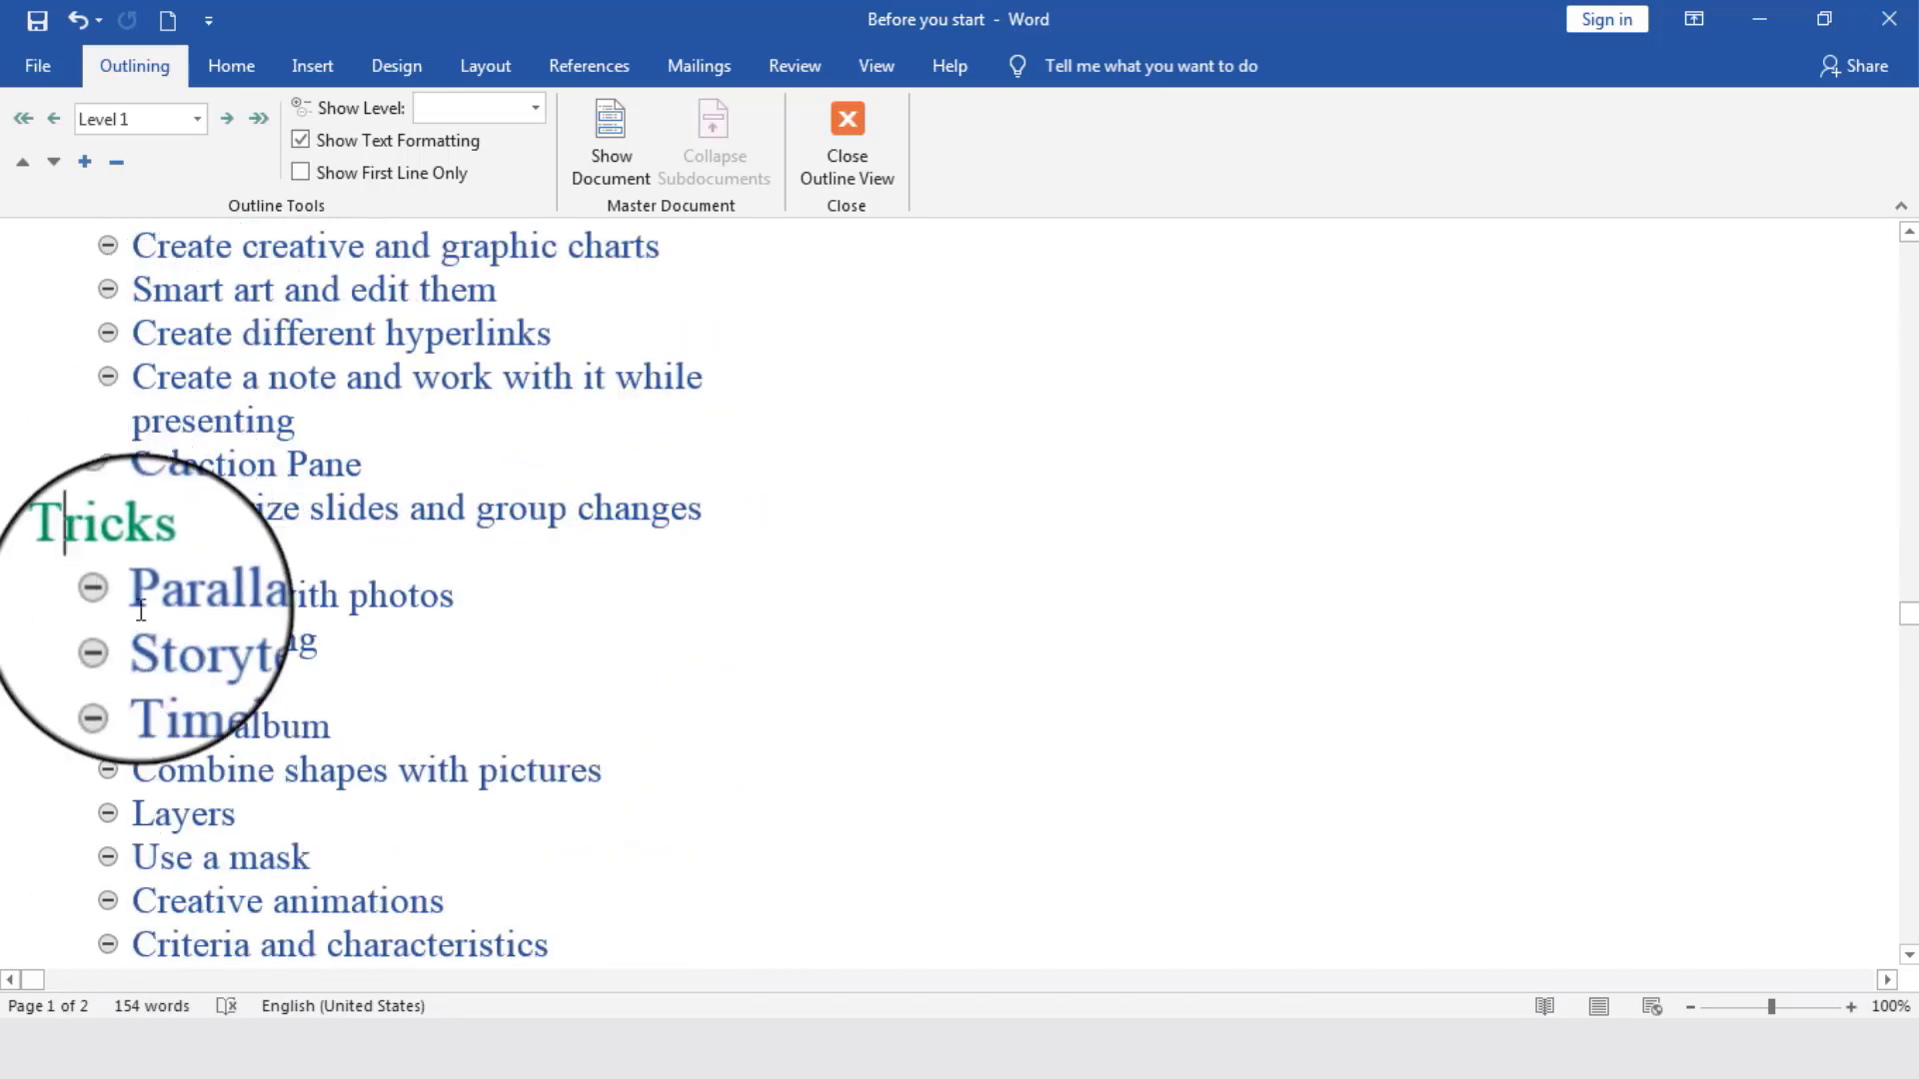
pyautogui.scroll(-4, 141, 610)
pyautogui.scroll(7, 202, 523)
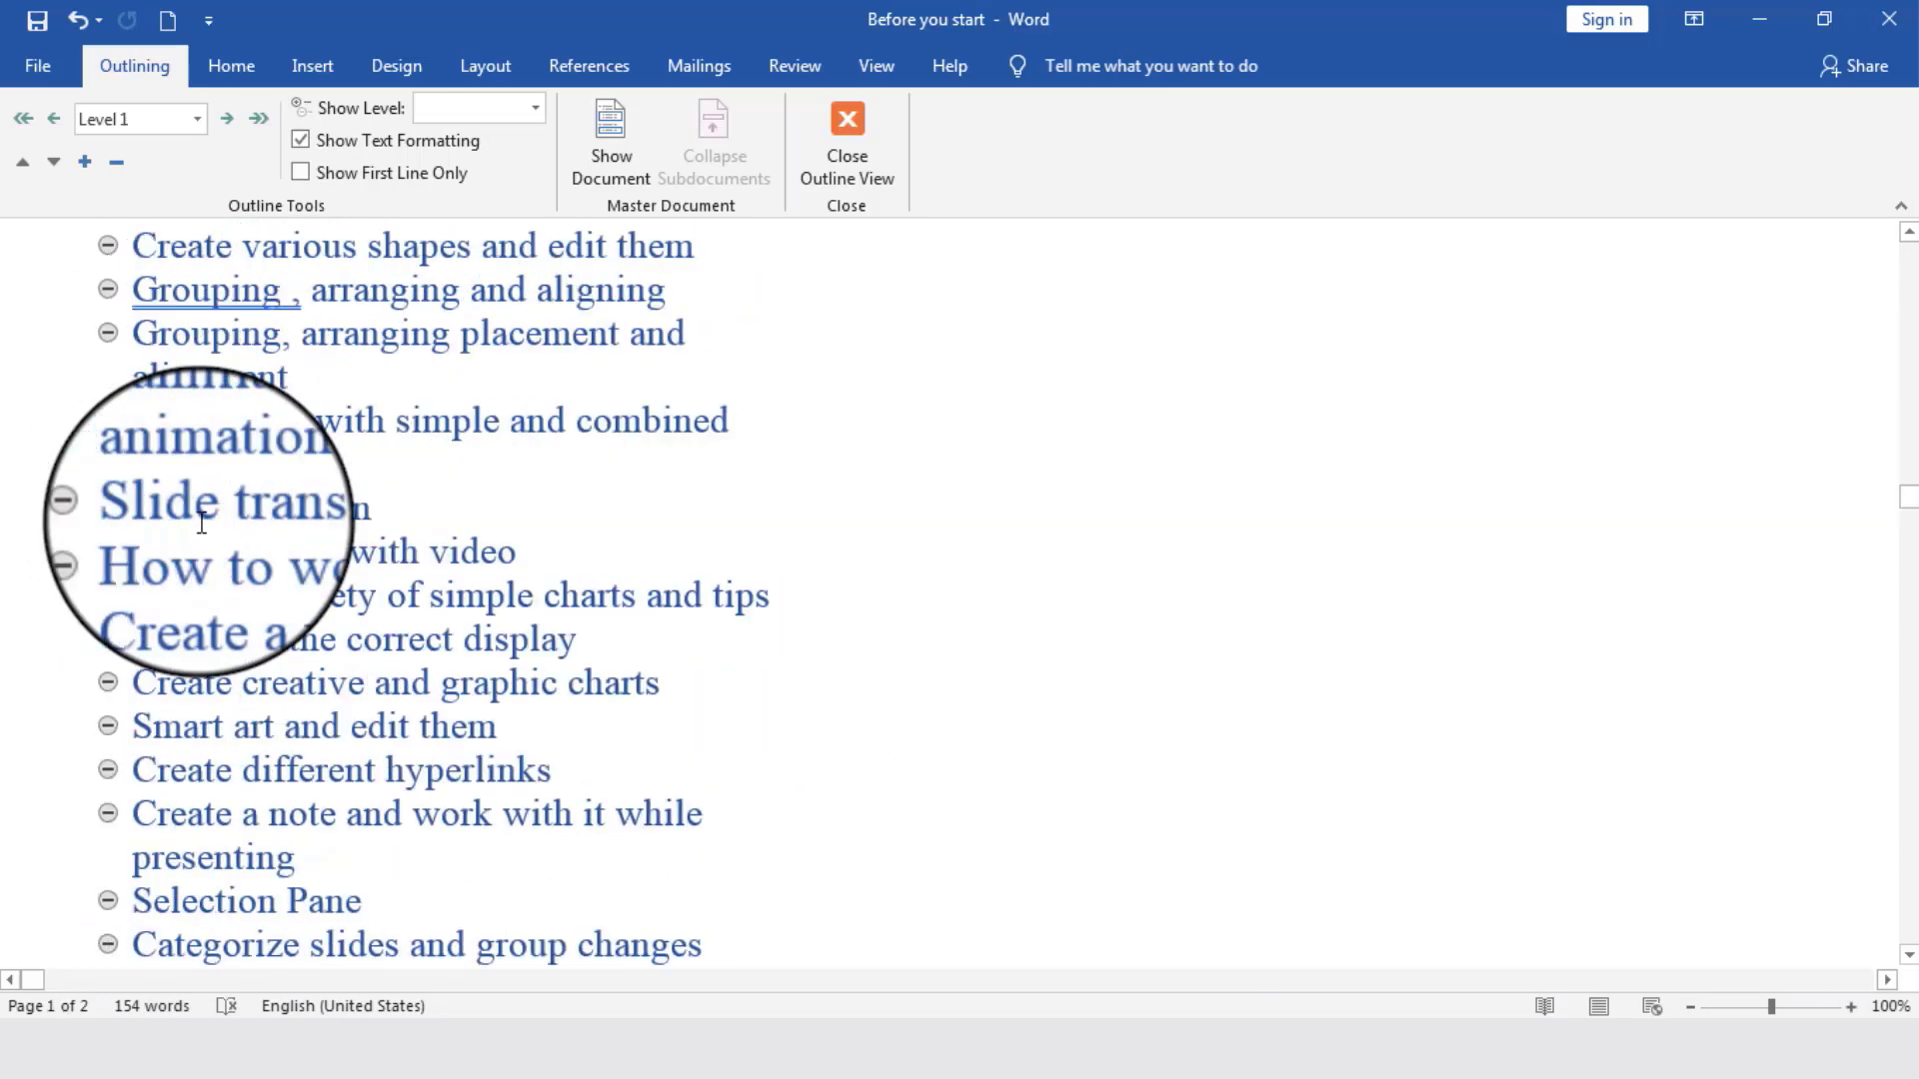
pyautogui.scroll(4, 202, 523)
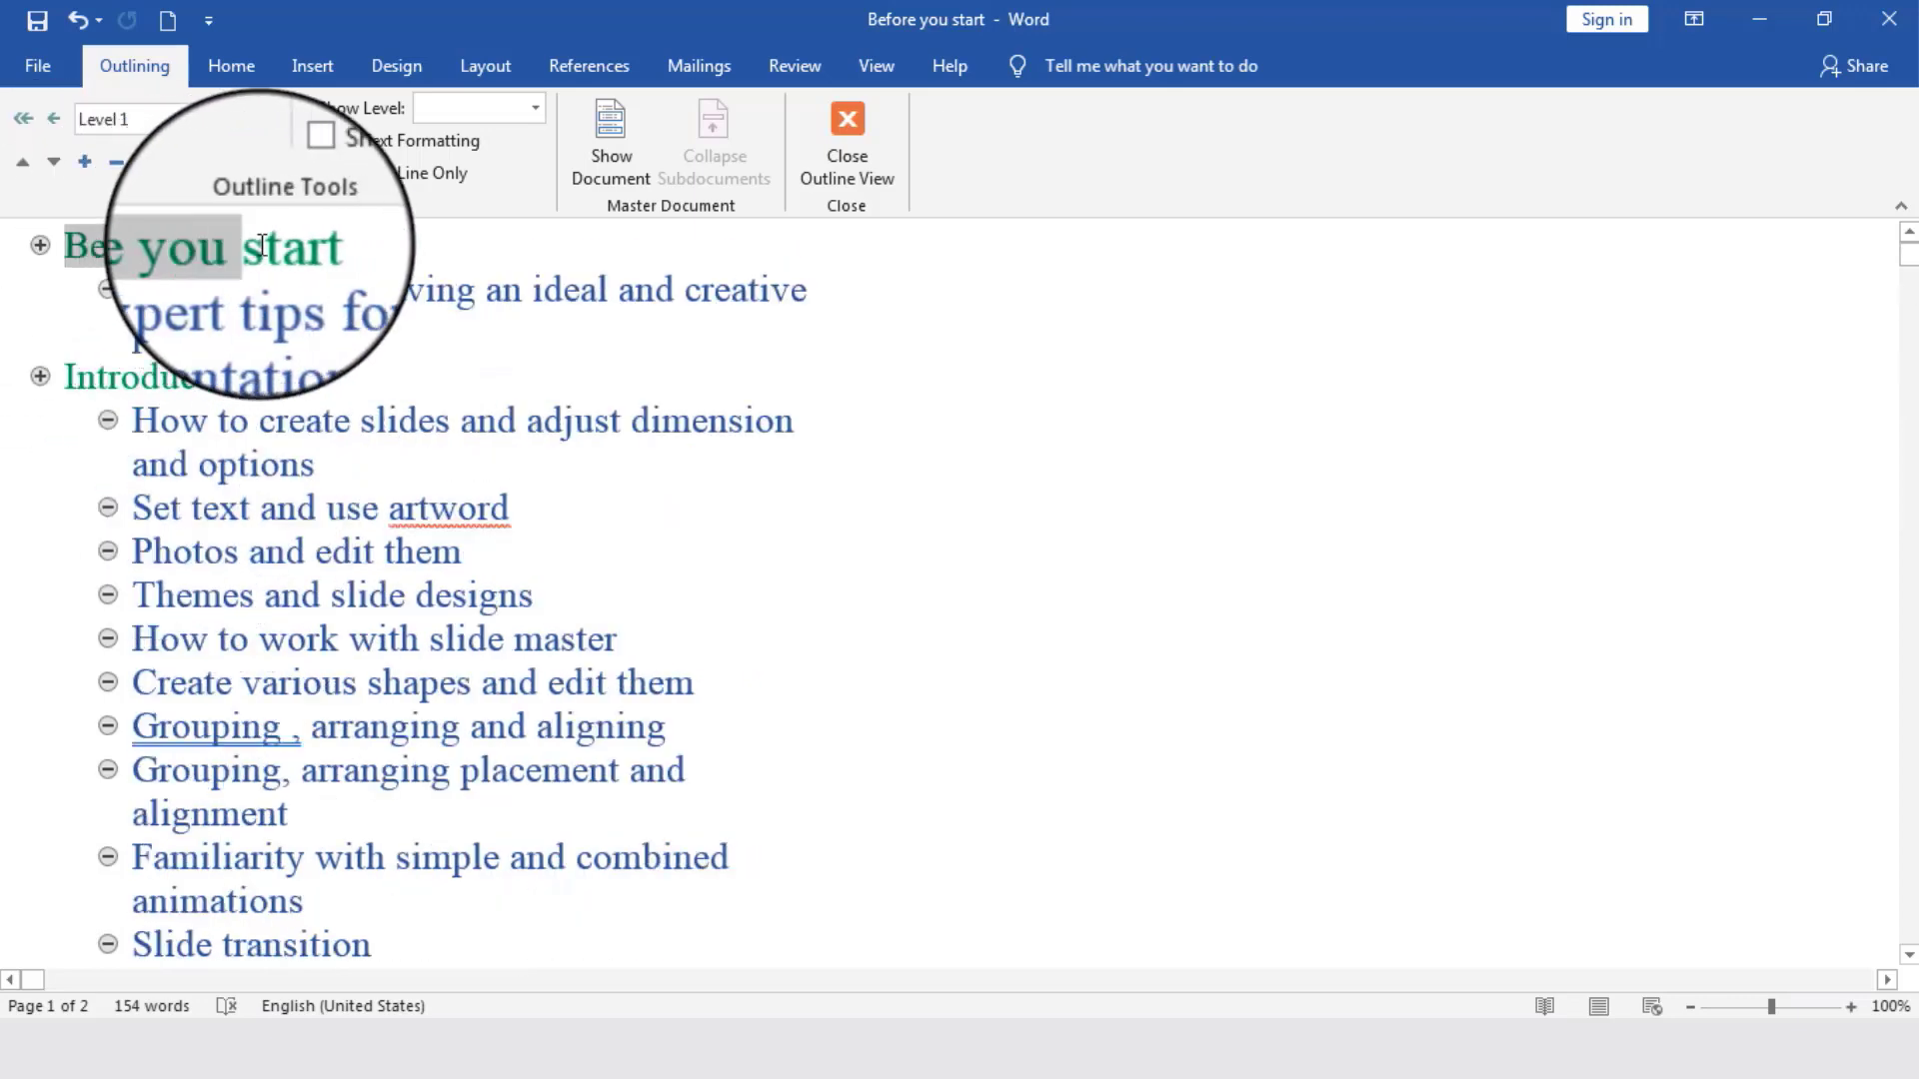
# - Examine the sub-items under Before you start, then highlight all topics under Introductory and check on down to Tricks
pyautogui.tripleClick(285, 325)
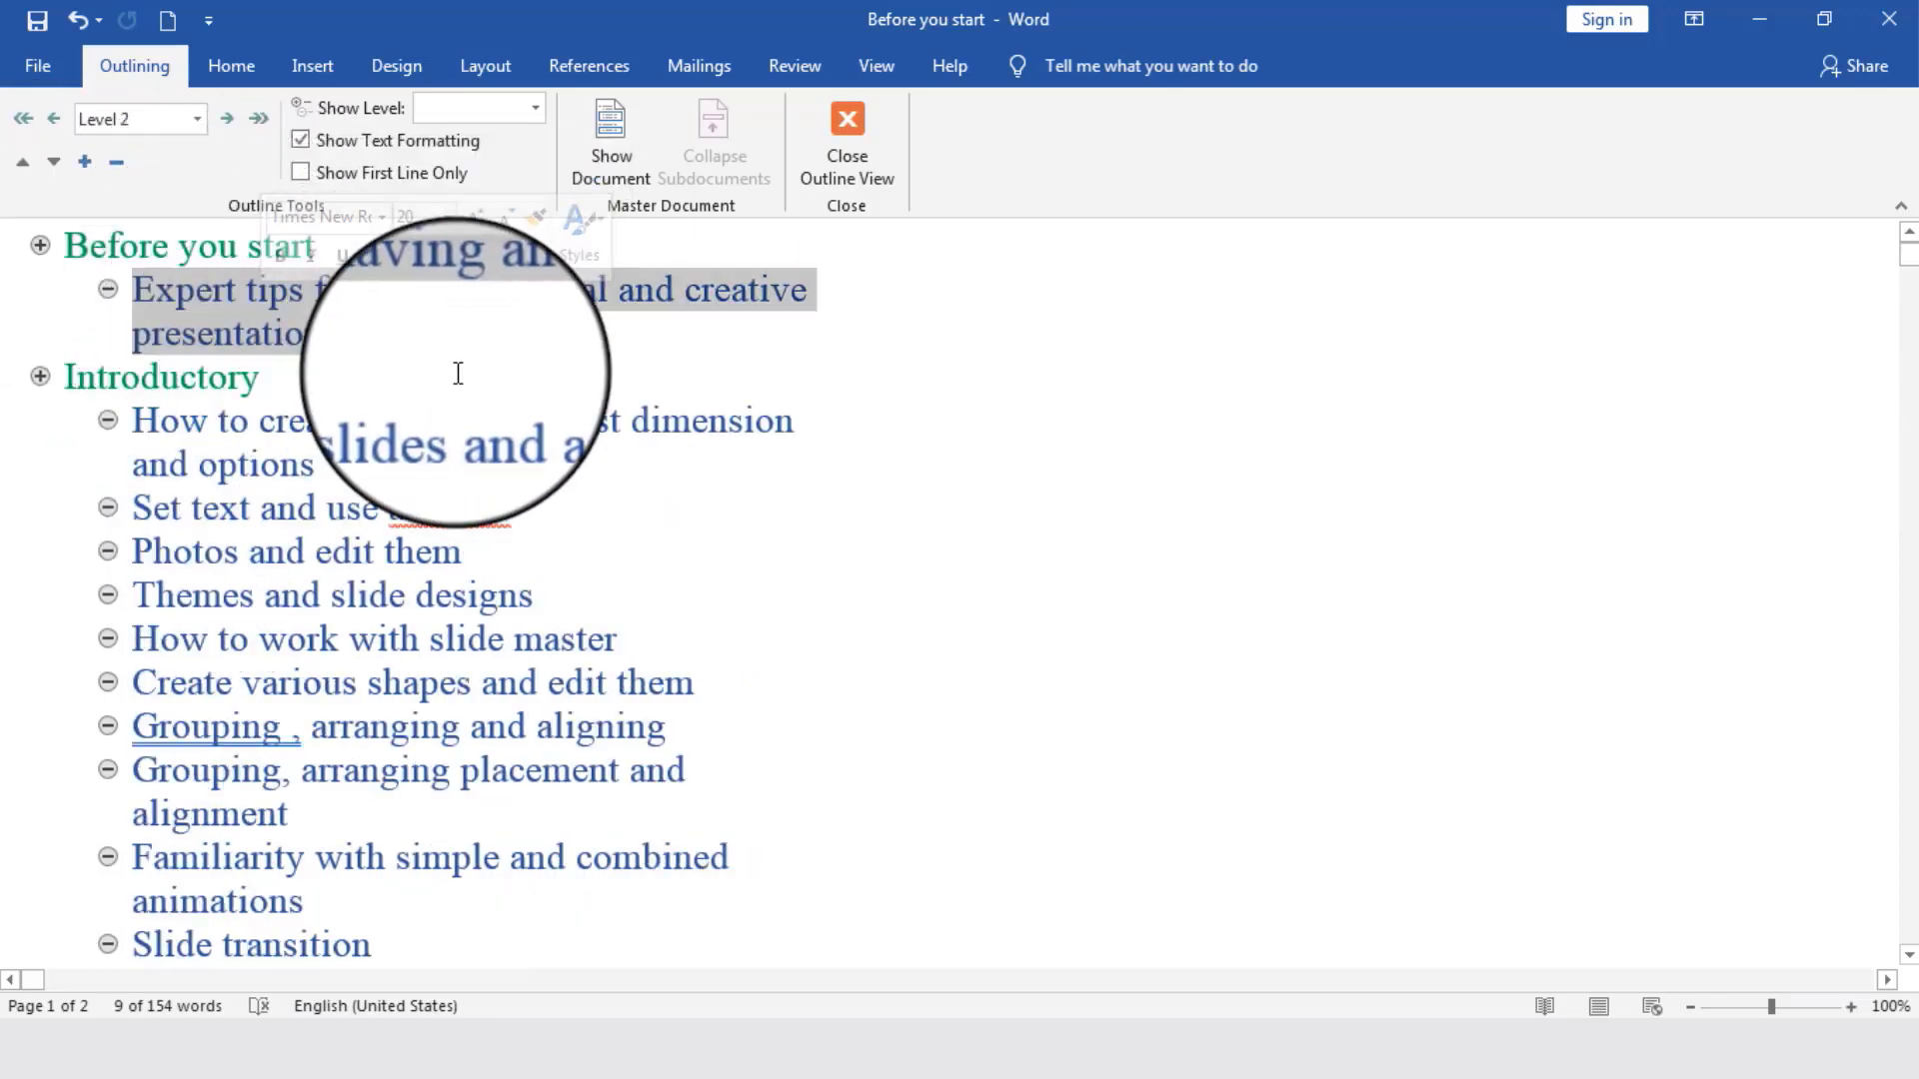
pyautogui.doubleClick(212, 380)
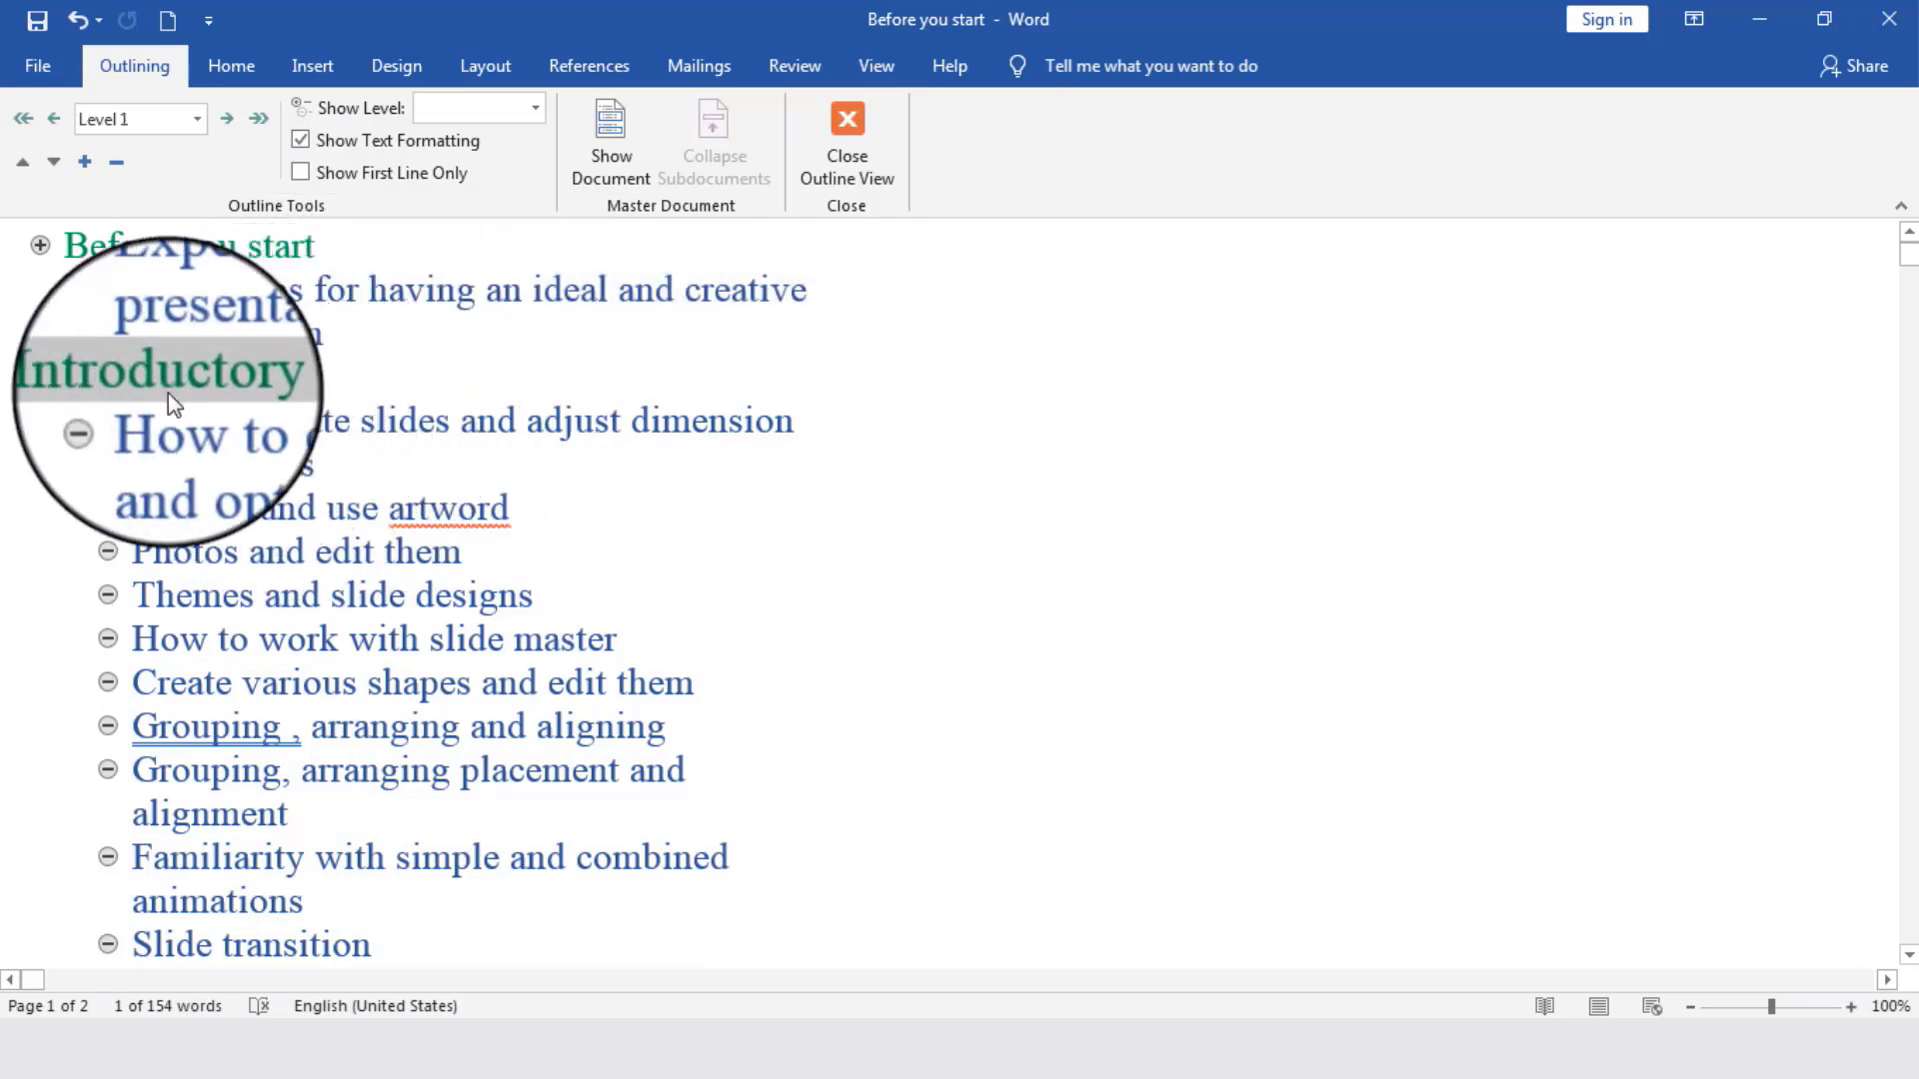
pyautogui.moveTo(265, 417); pyautogui.dragTo(313, 554)
pyautogui.doubleClick(146, 420)
pyautogui.moveTo(147, 420); pyautogui.dragTo(684, 859)
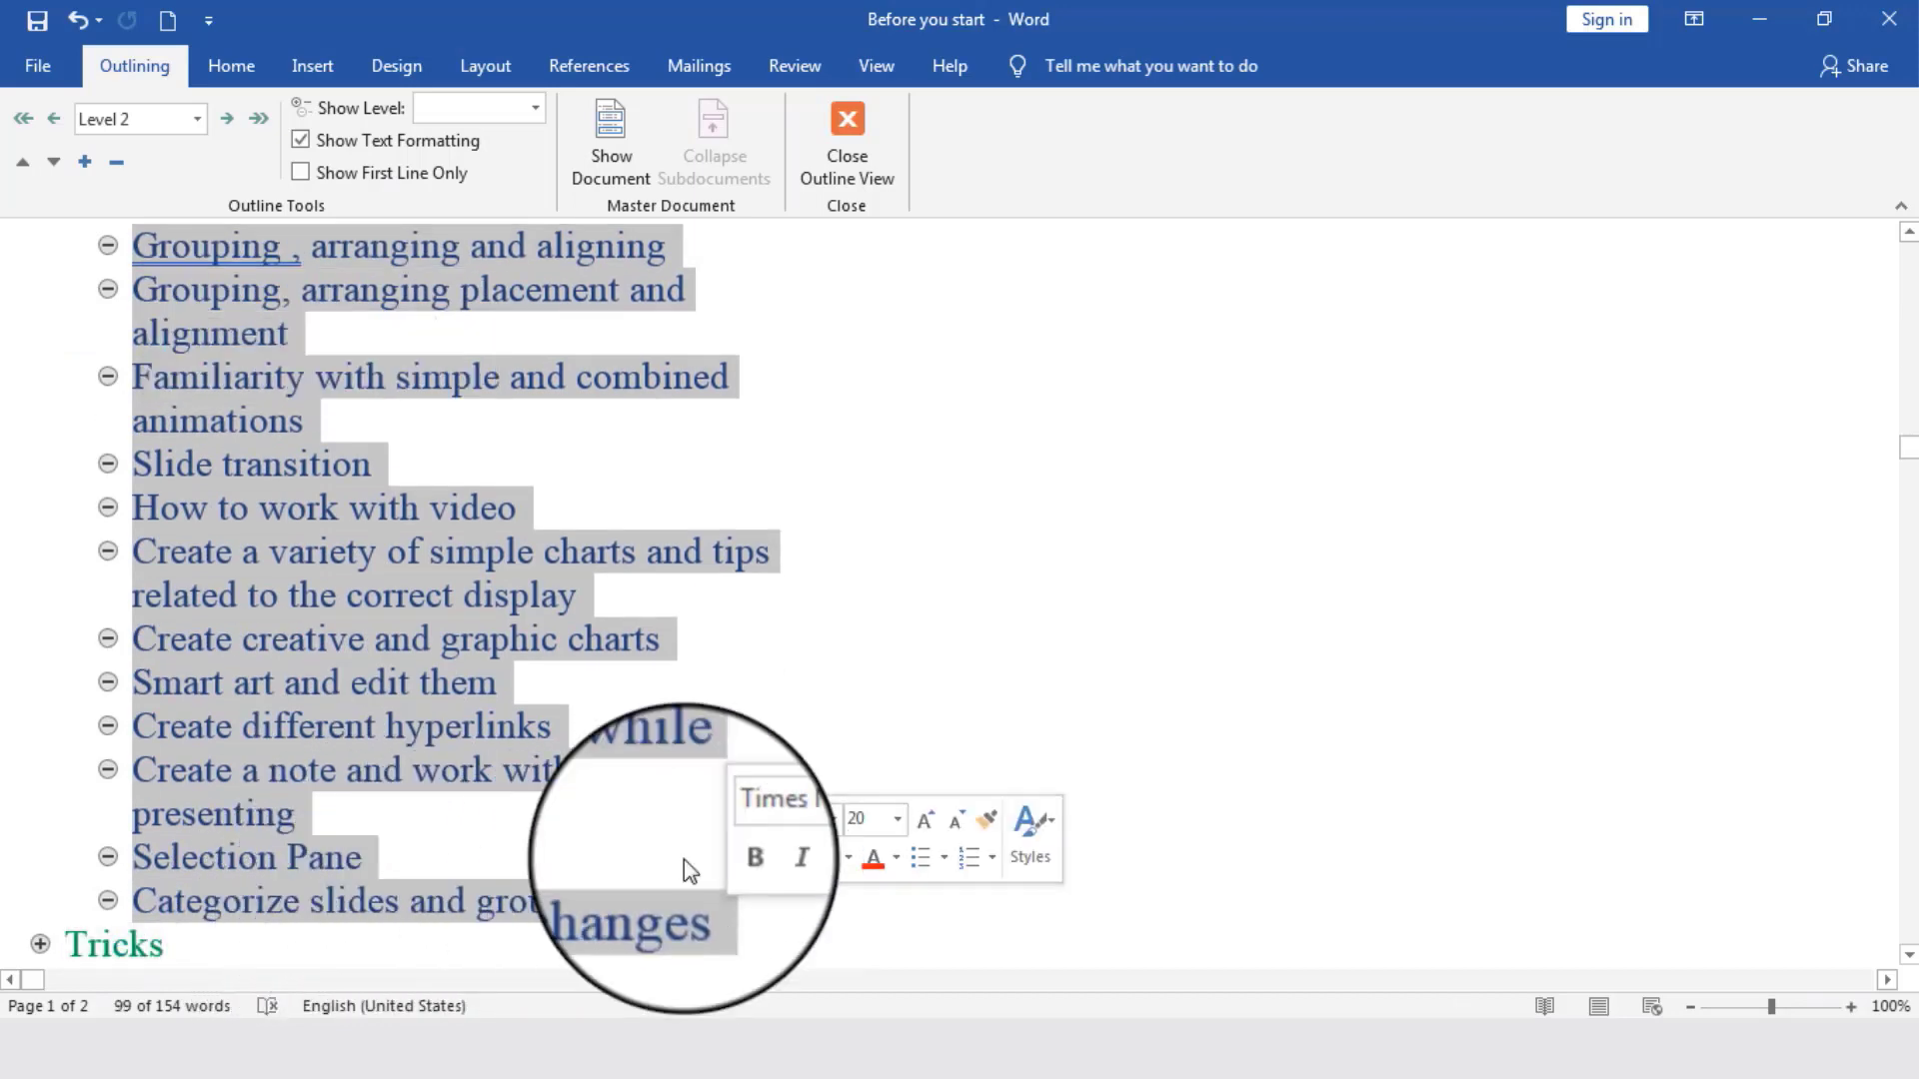
pyautogui.scroll(-3, 306, 844)
pyautogui.scroll(-2, 306, 843)
pyautogui.scroll(5, 360, 642)
pyautogui.scroll(4, 358, 641)
pyautogui.scroll(-2, 358, 641)
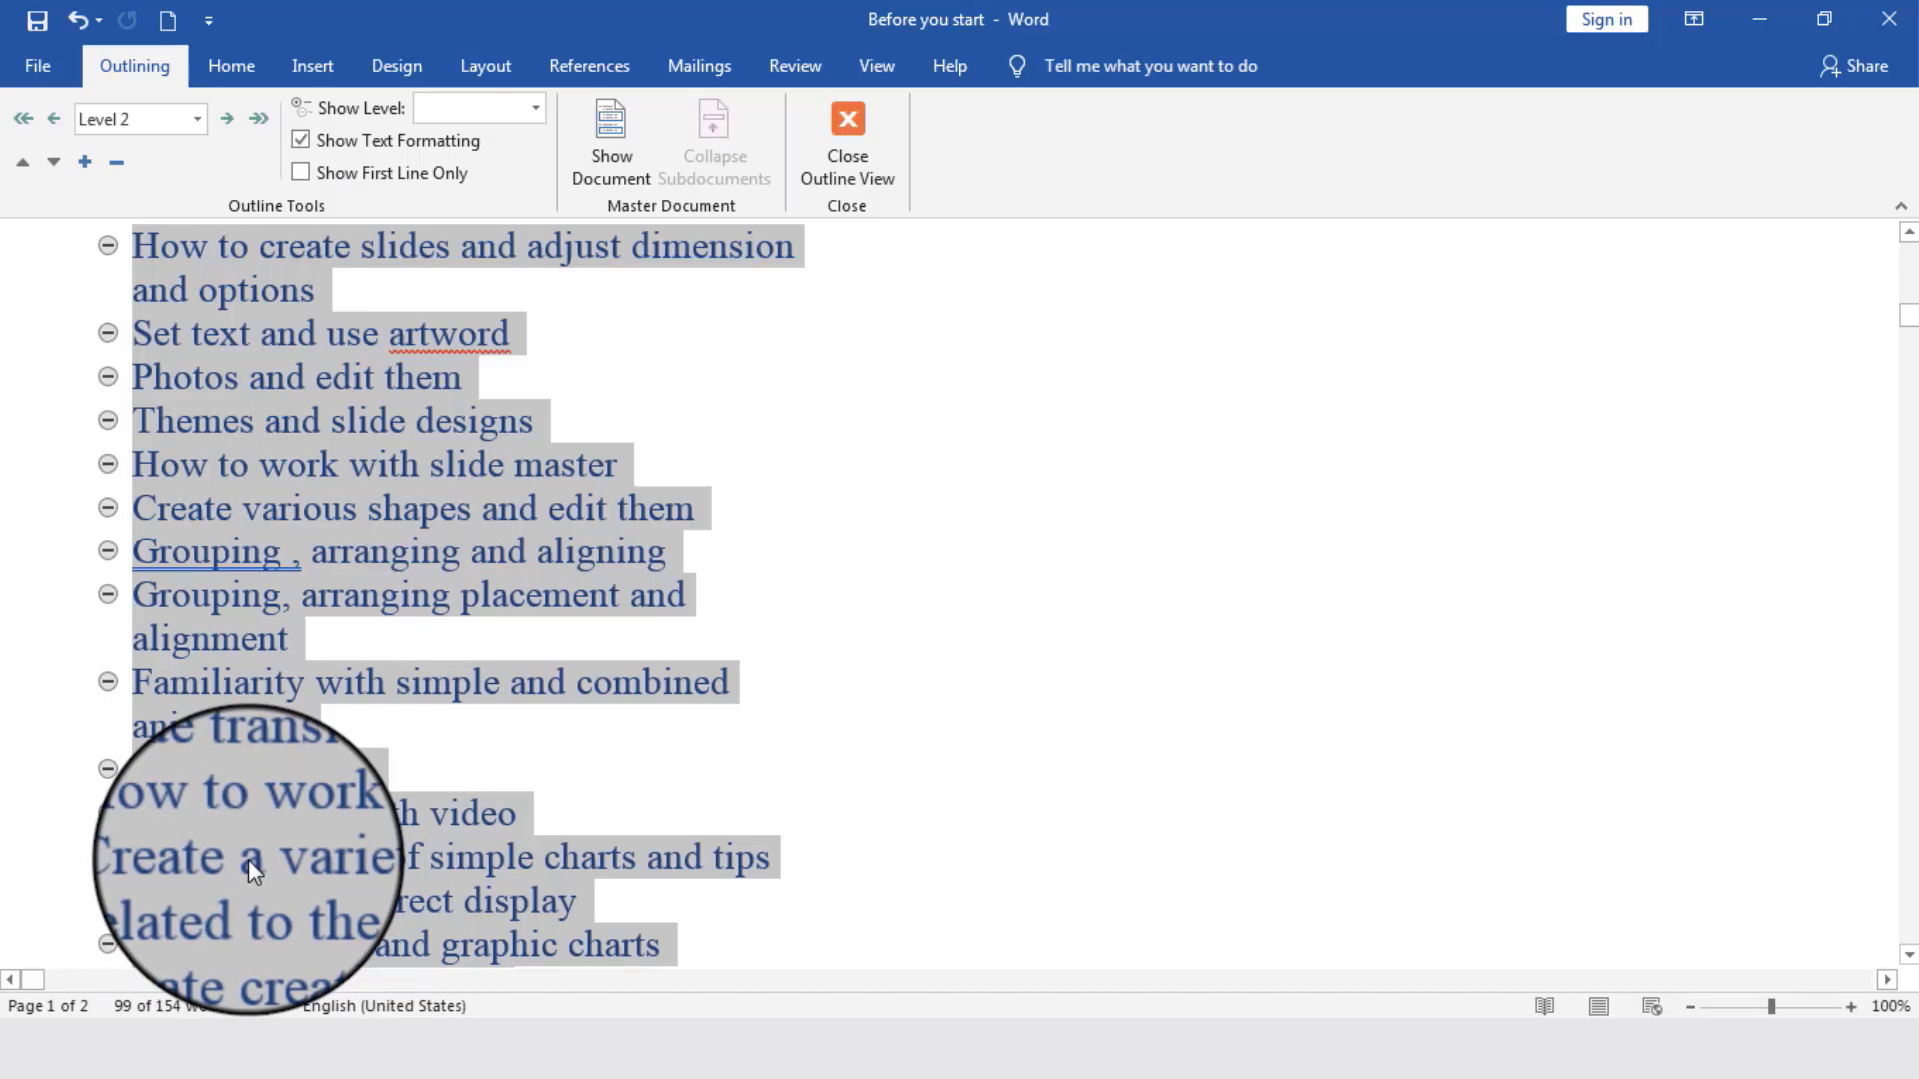
pyautogui.scroll(-5, 247, 860)
pyautogui.scroll(-1, 248, 859)
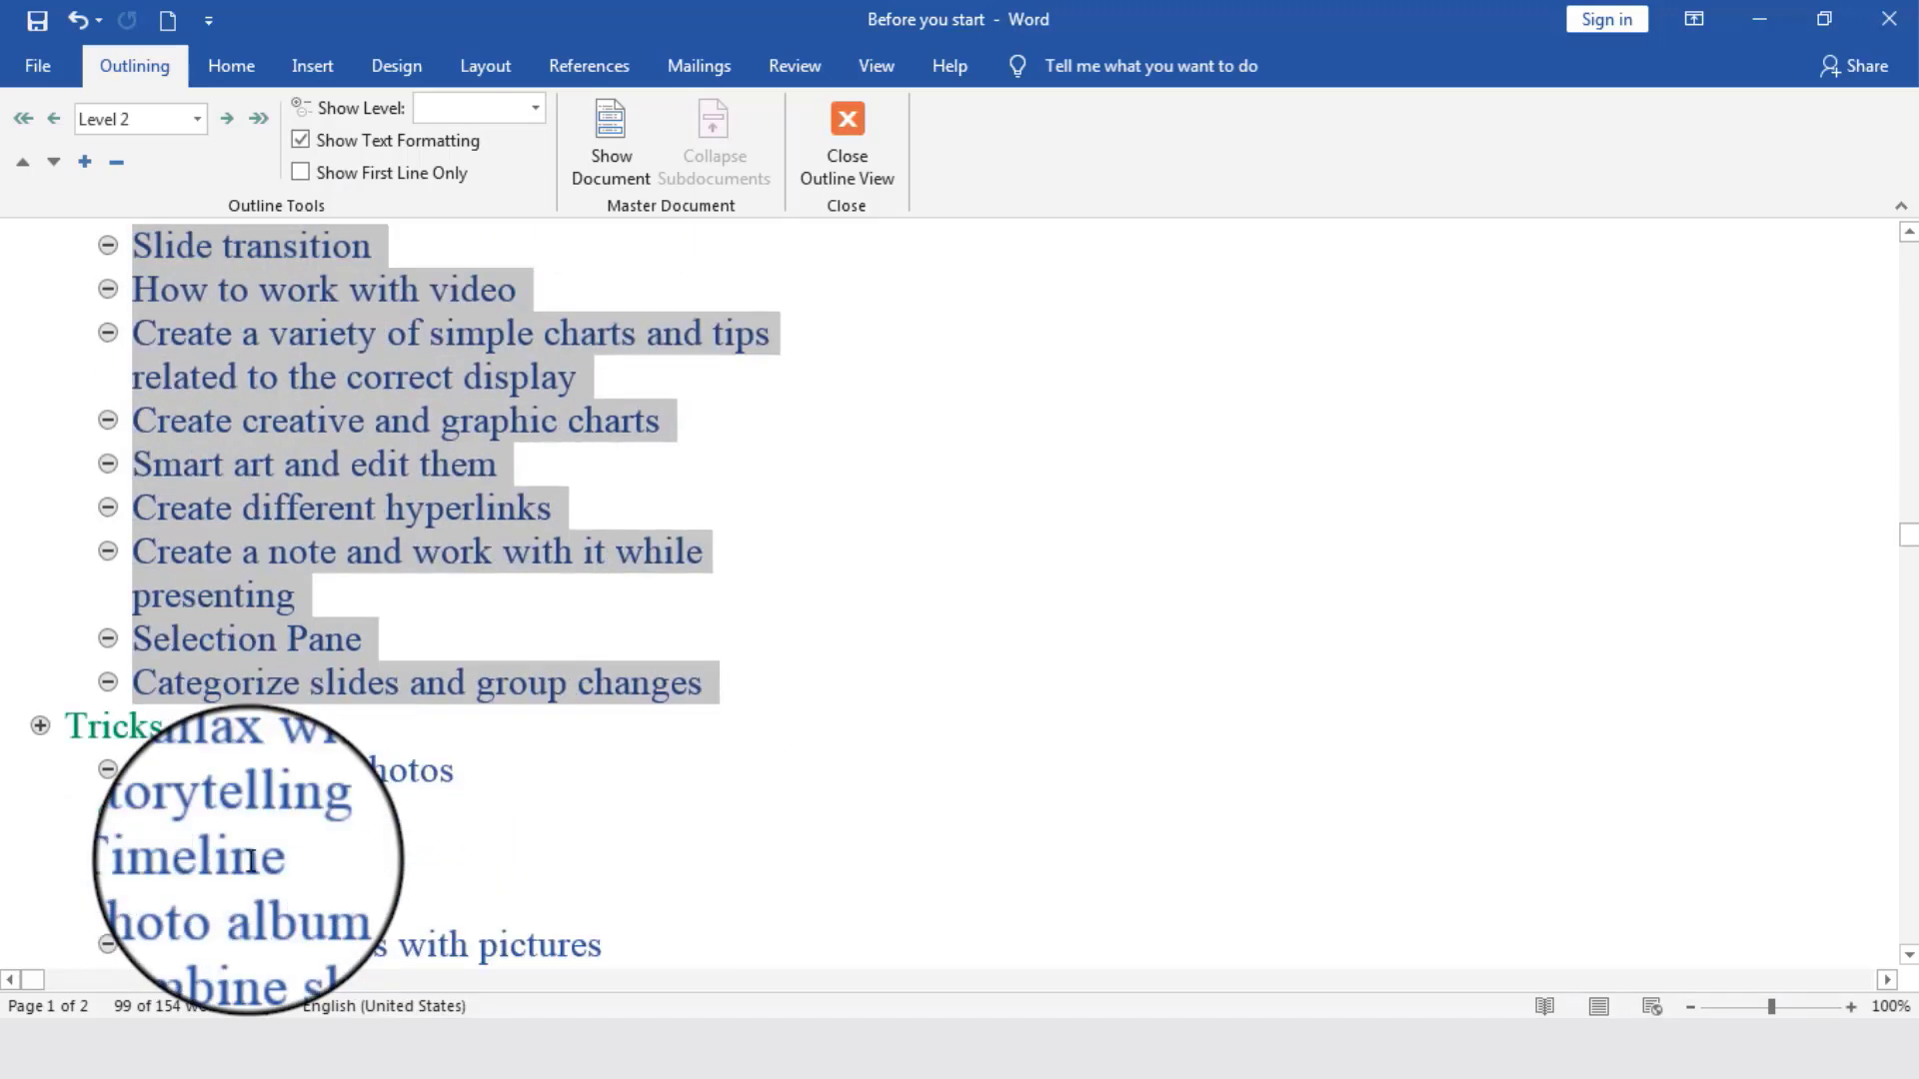
pyautogui.scroll(-3, 250, 858)
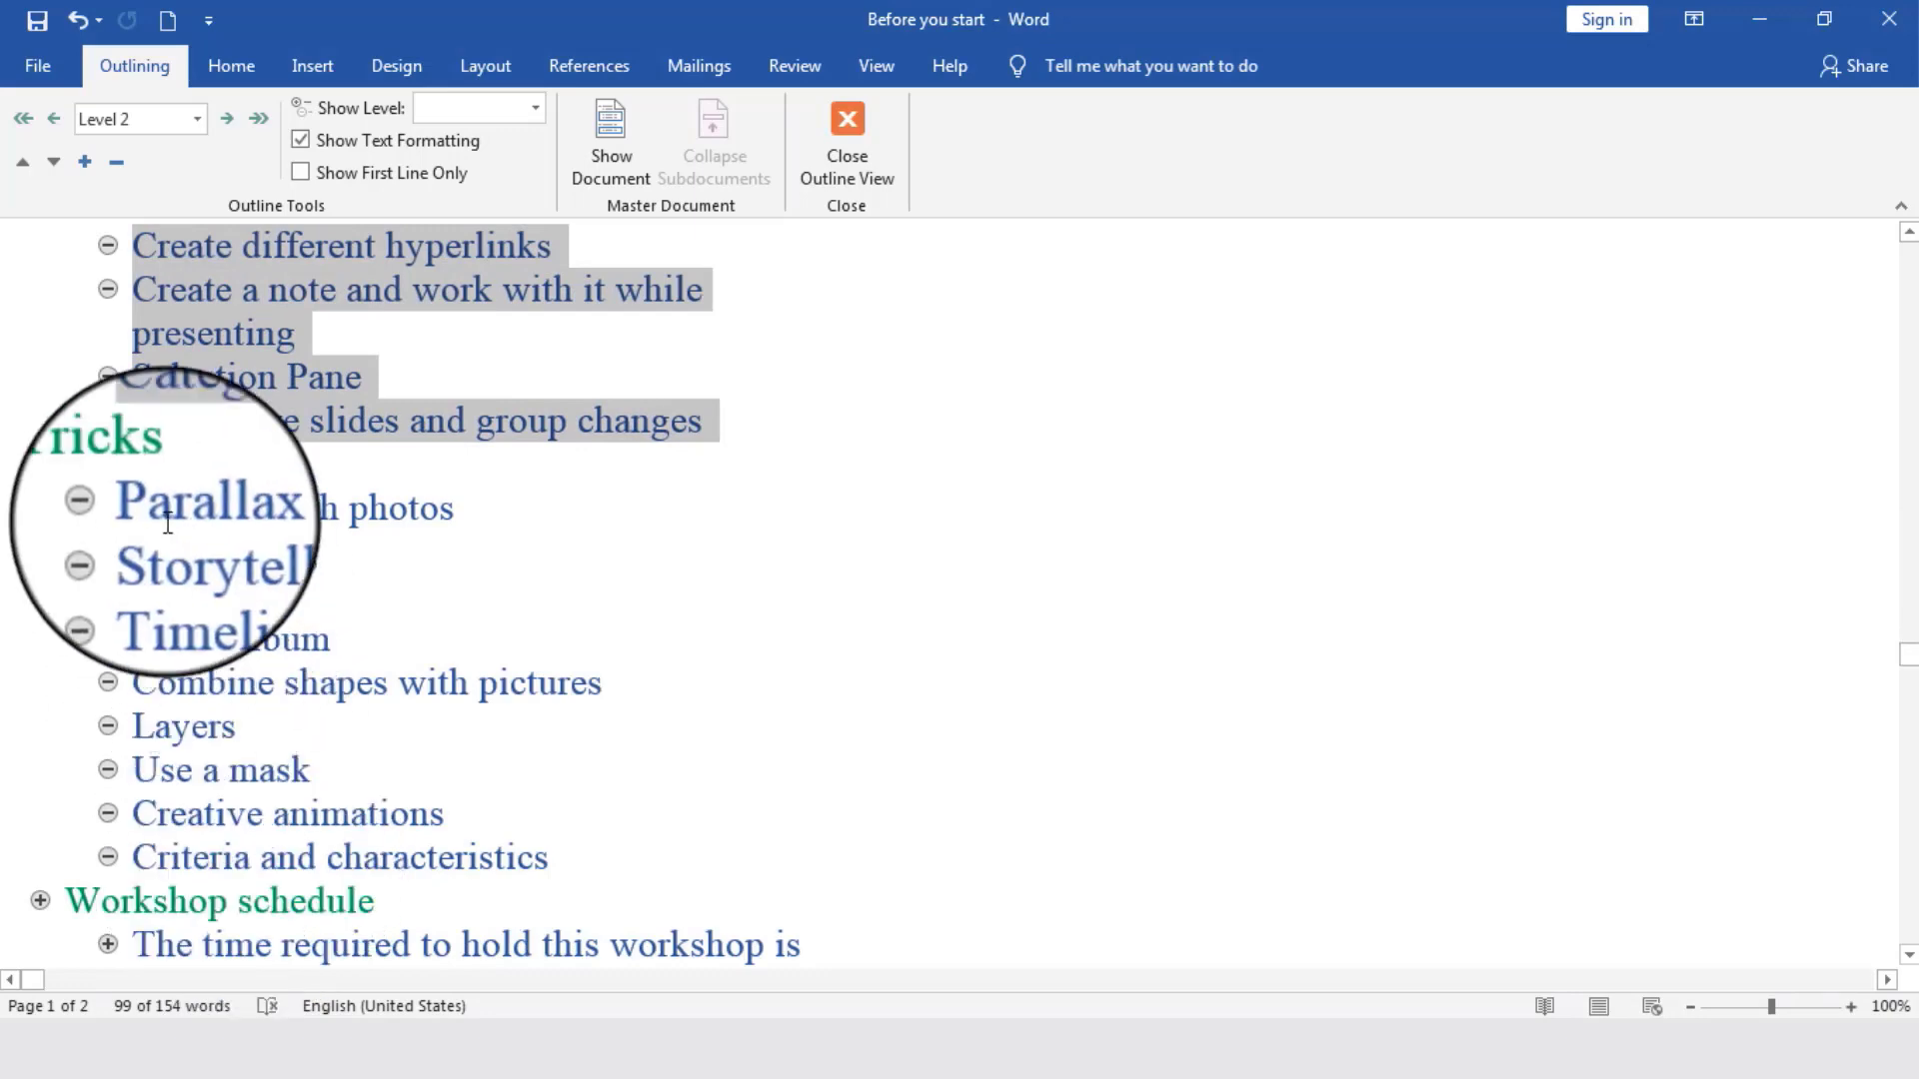
# - Highlight the Tricks heading and its topics from Parallax with photos to Criteria and characteristics, and check on down to Workshop schedule
pyautogui.tripleClick(123, 472)
pyautogui.moveTo(152, 509); pyautogui.dragTo(447, 861)
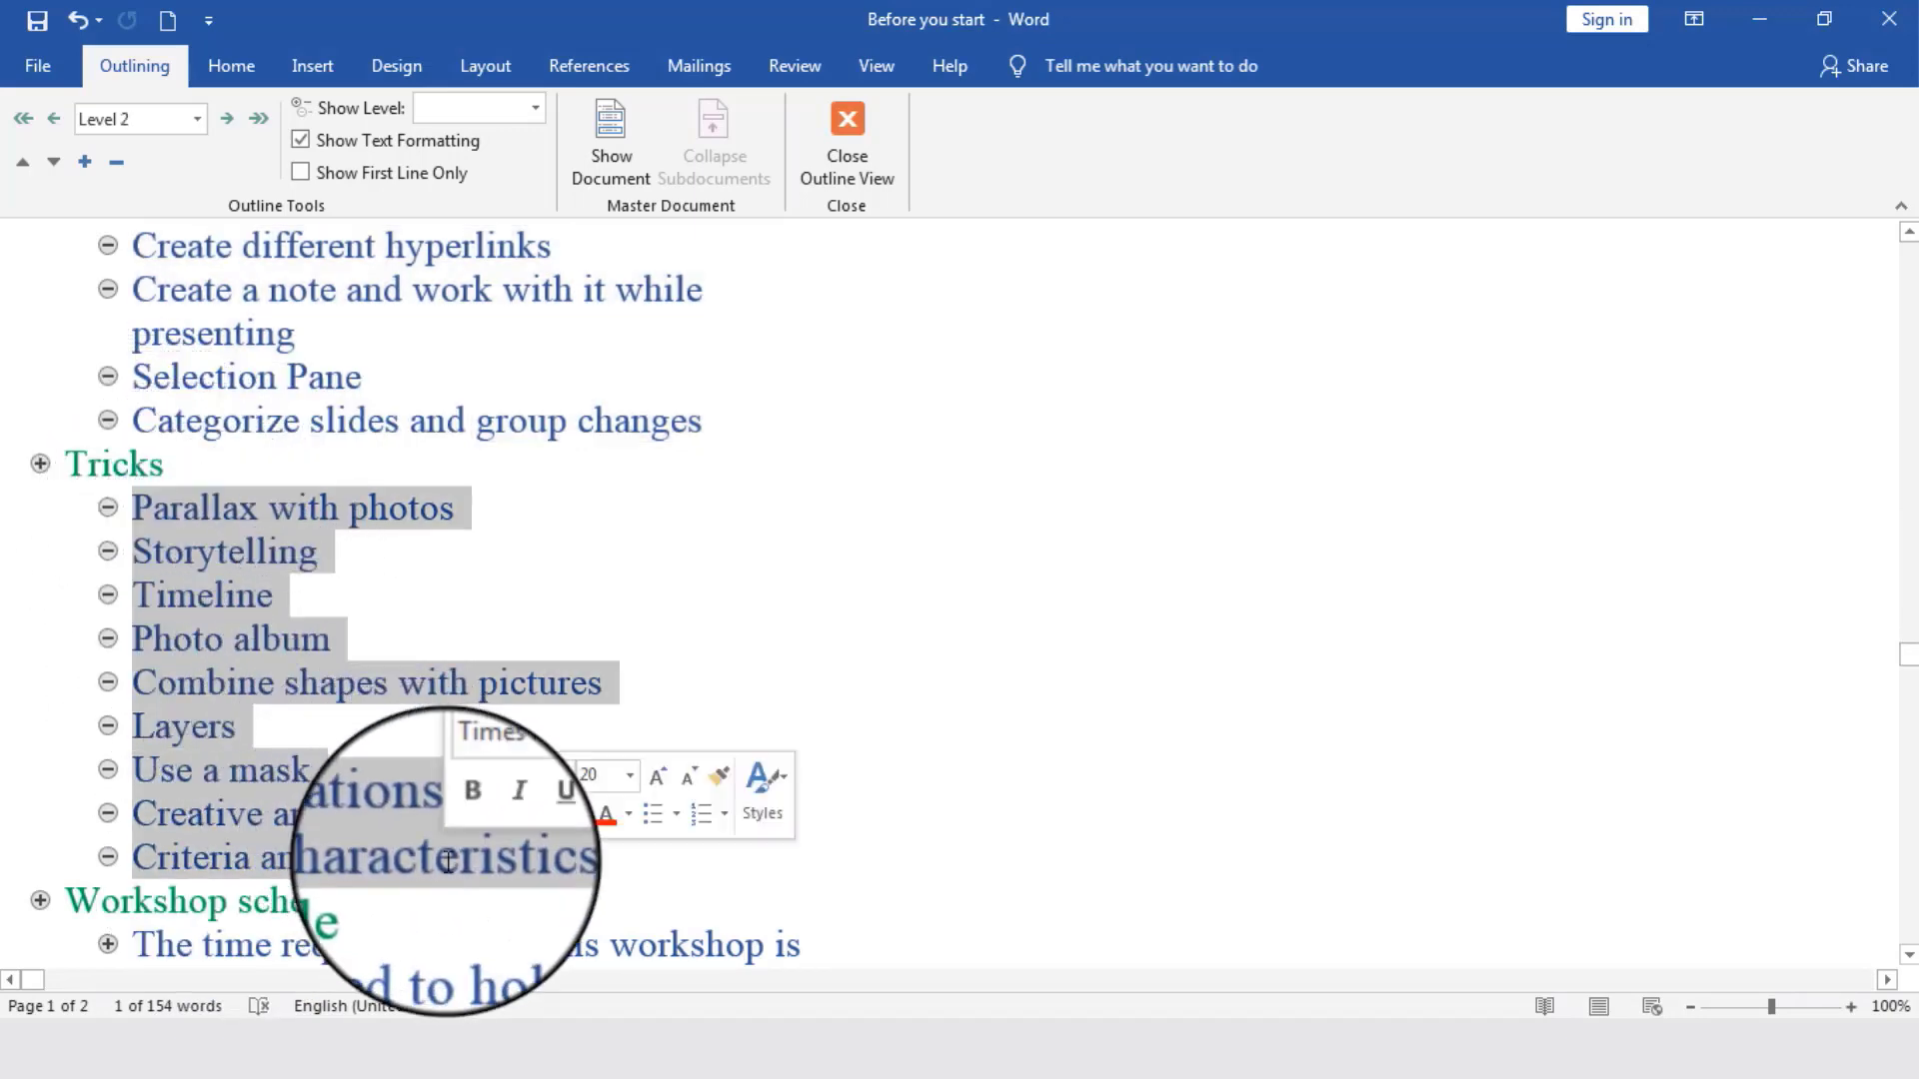
pyautogui.scroll(-1, 226, 735)
pyautogui.scroll(-1, 226, 735)
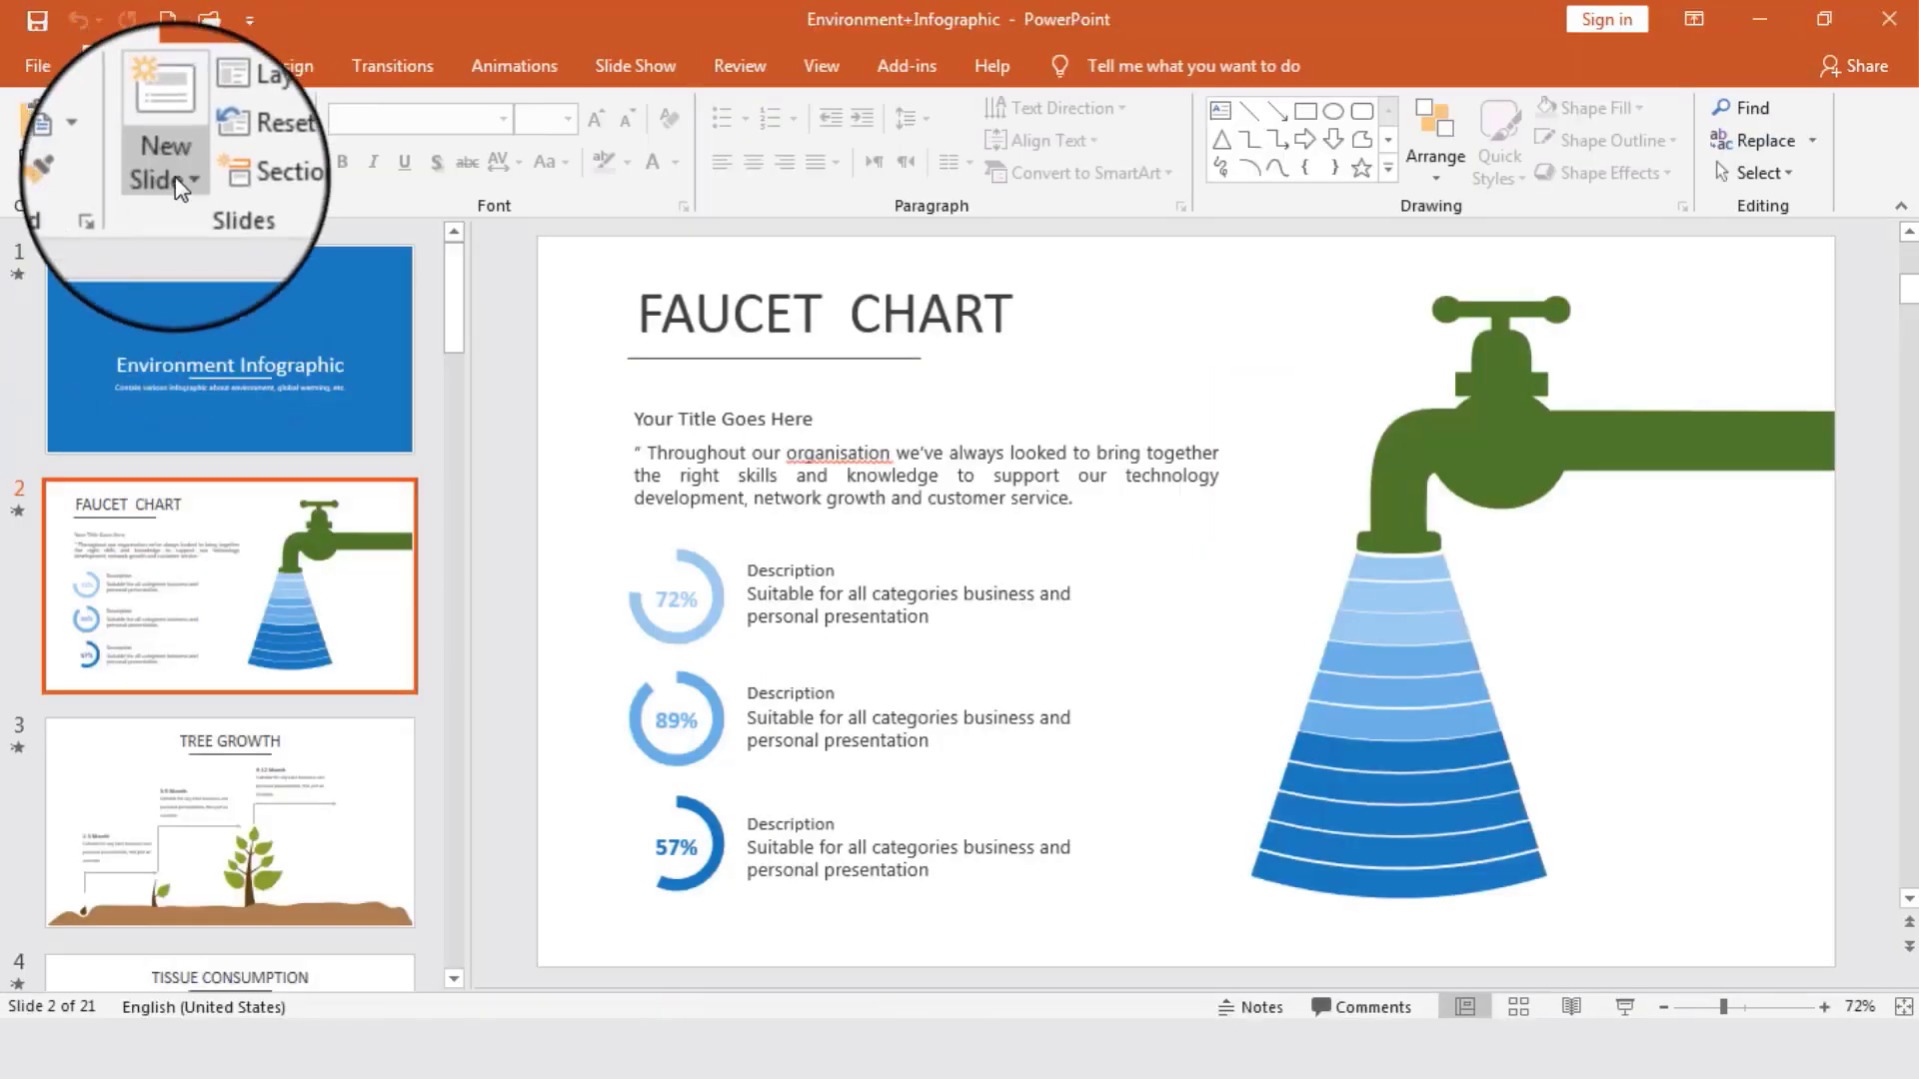
# - View PowerPoint's new-slide options, including Slides from Outline, and return to Word to re-examine the Tricks and Workshop schedule outline
pyautogui.click(166, 172)
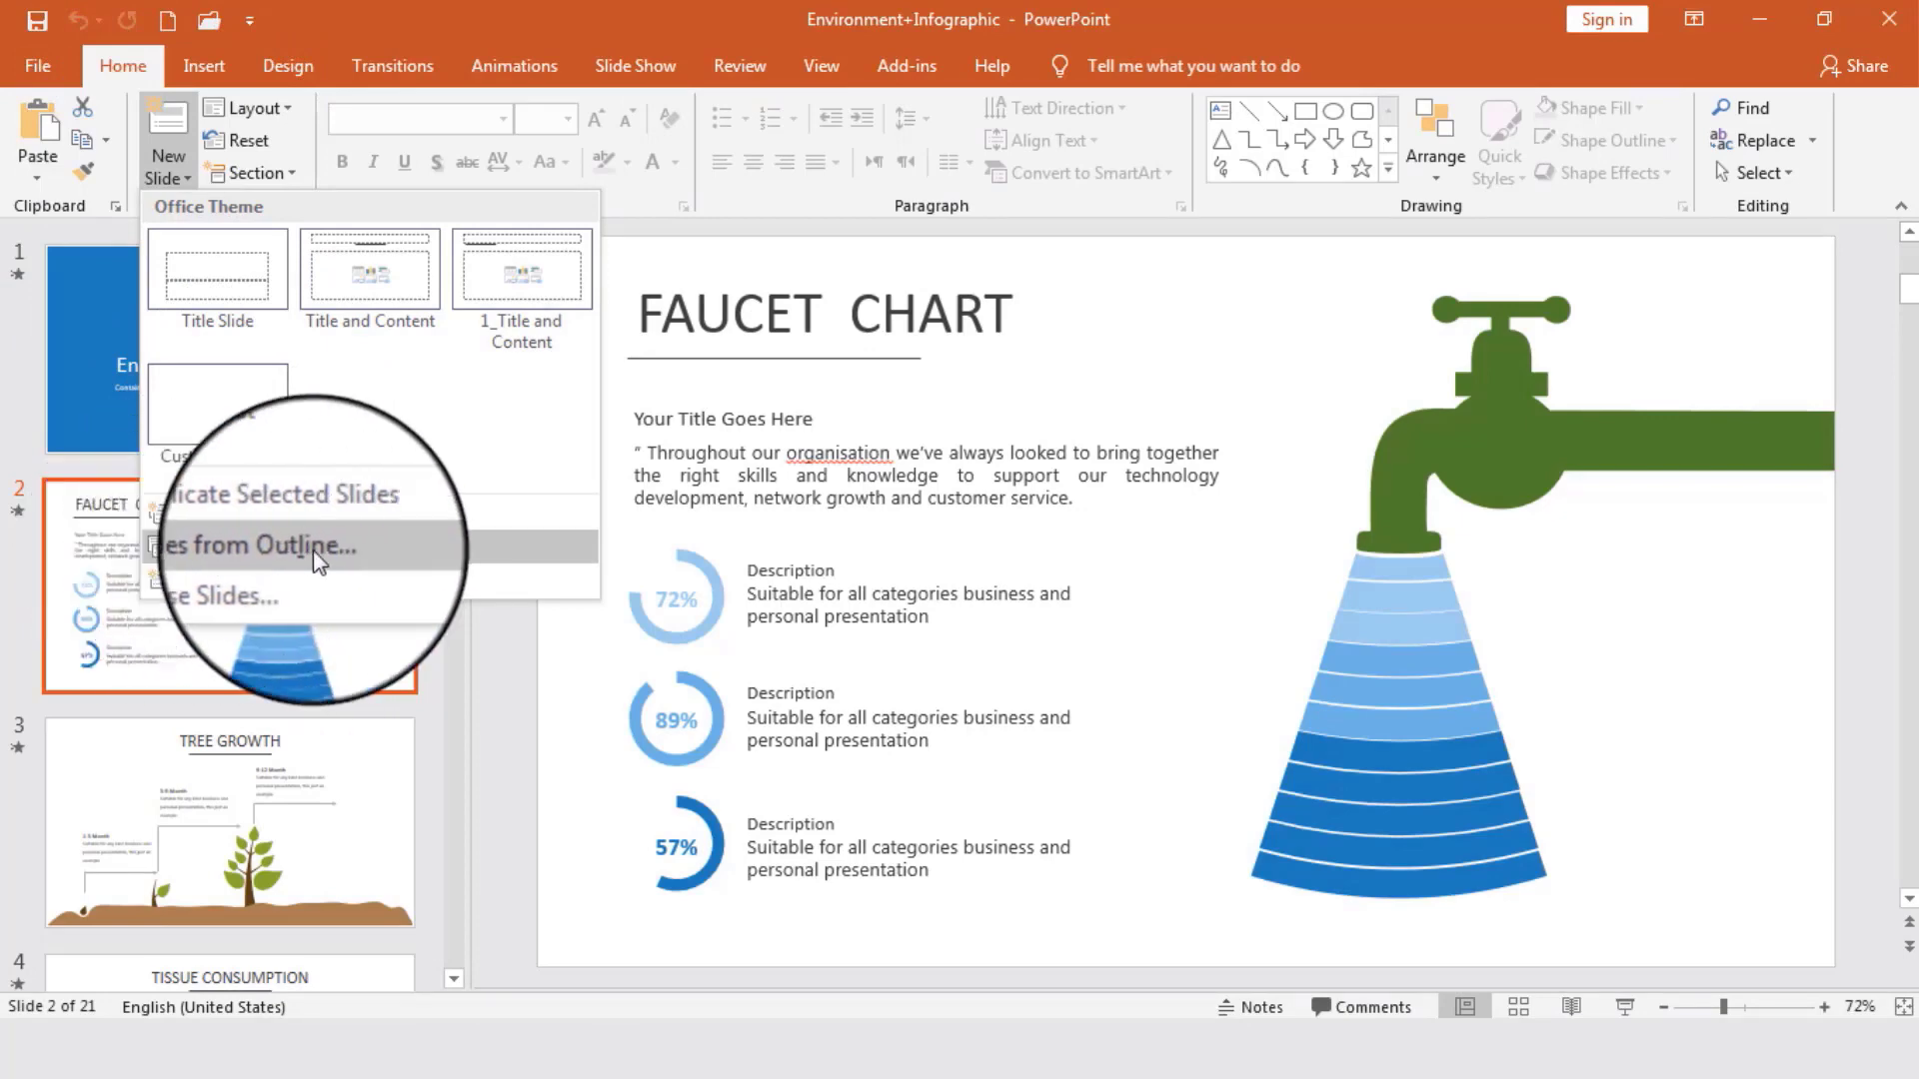
pyautogui.click(582, 1063)
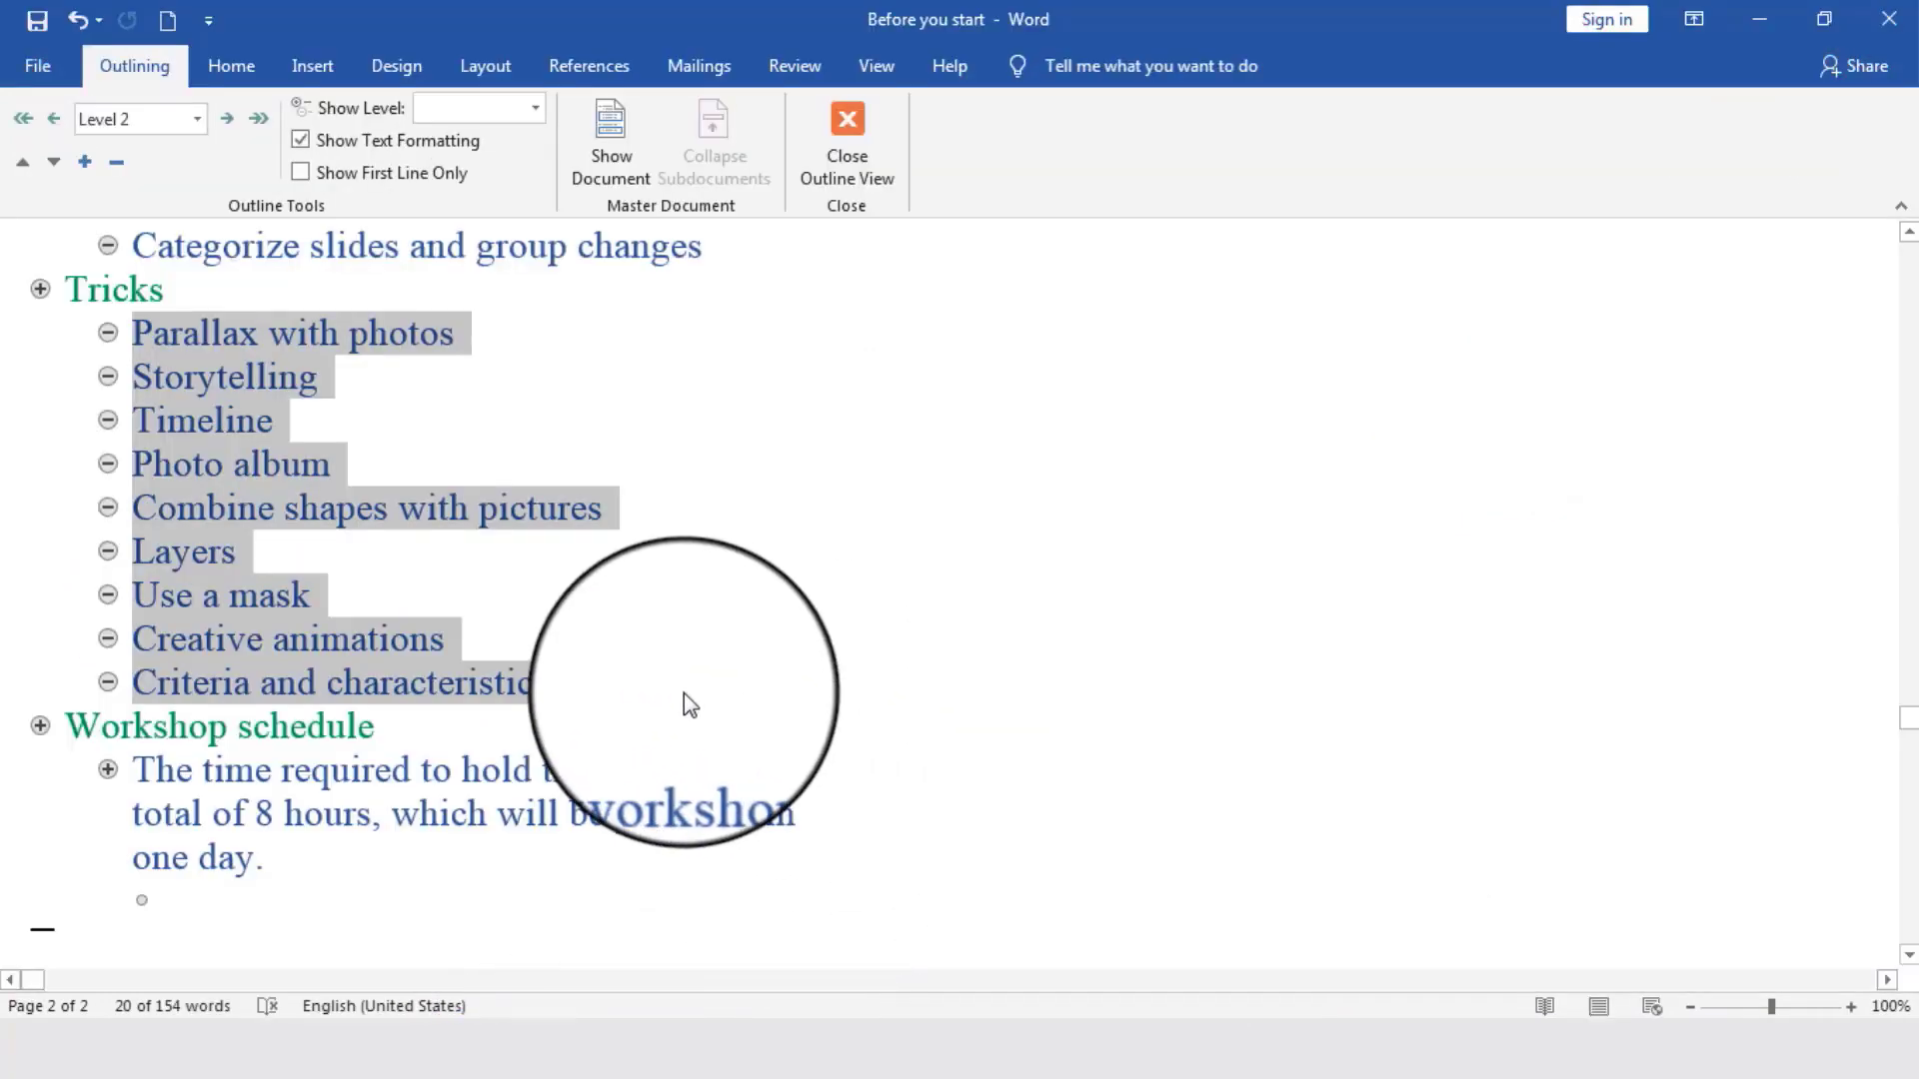
pyautogui.scroll(3, 683, 693)
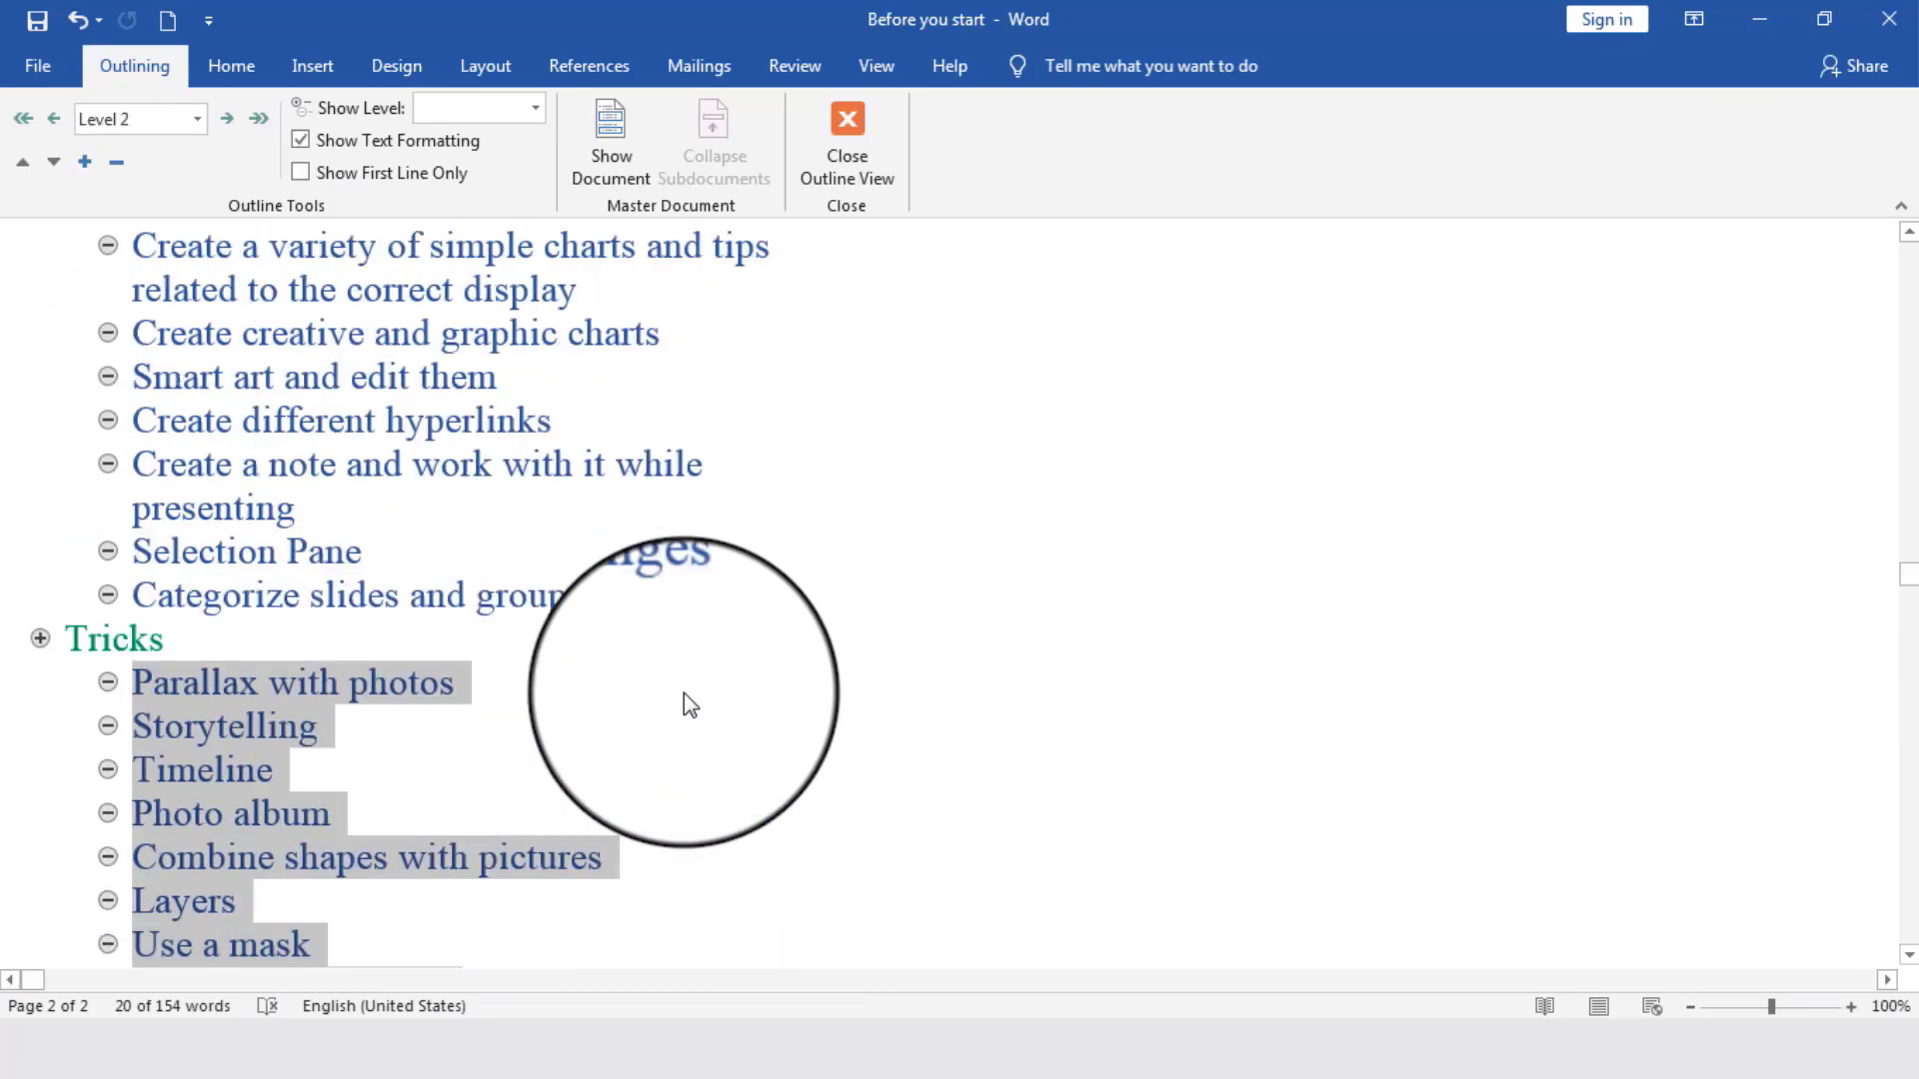
pyautogui.scroll(-1, 683, 693)
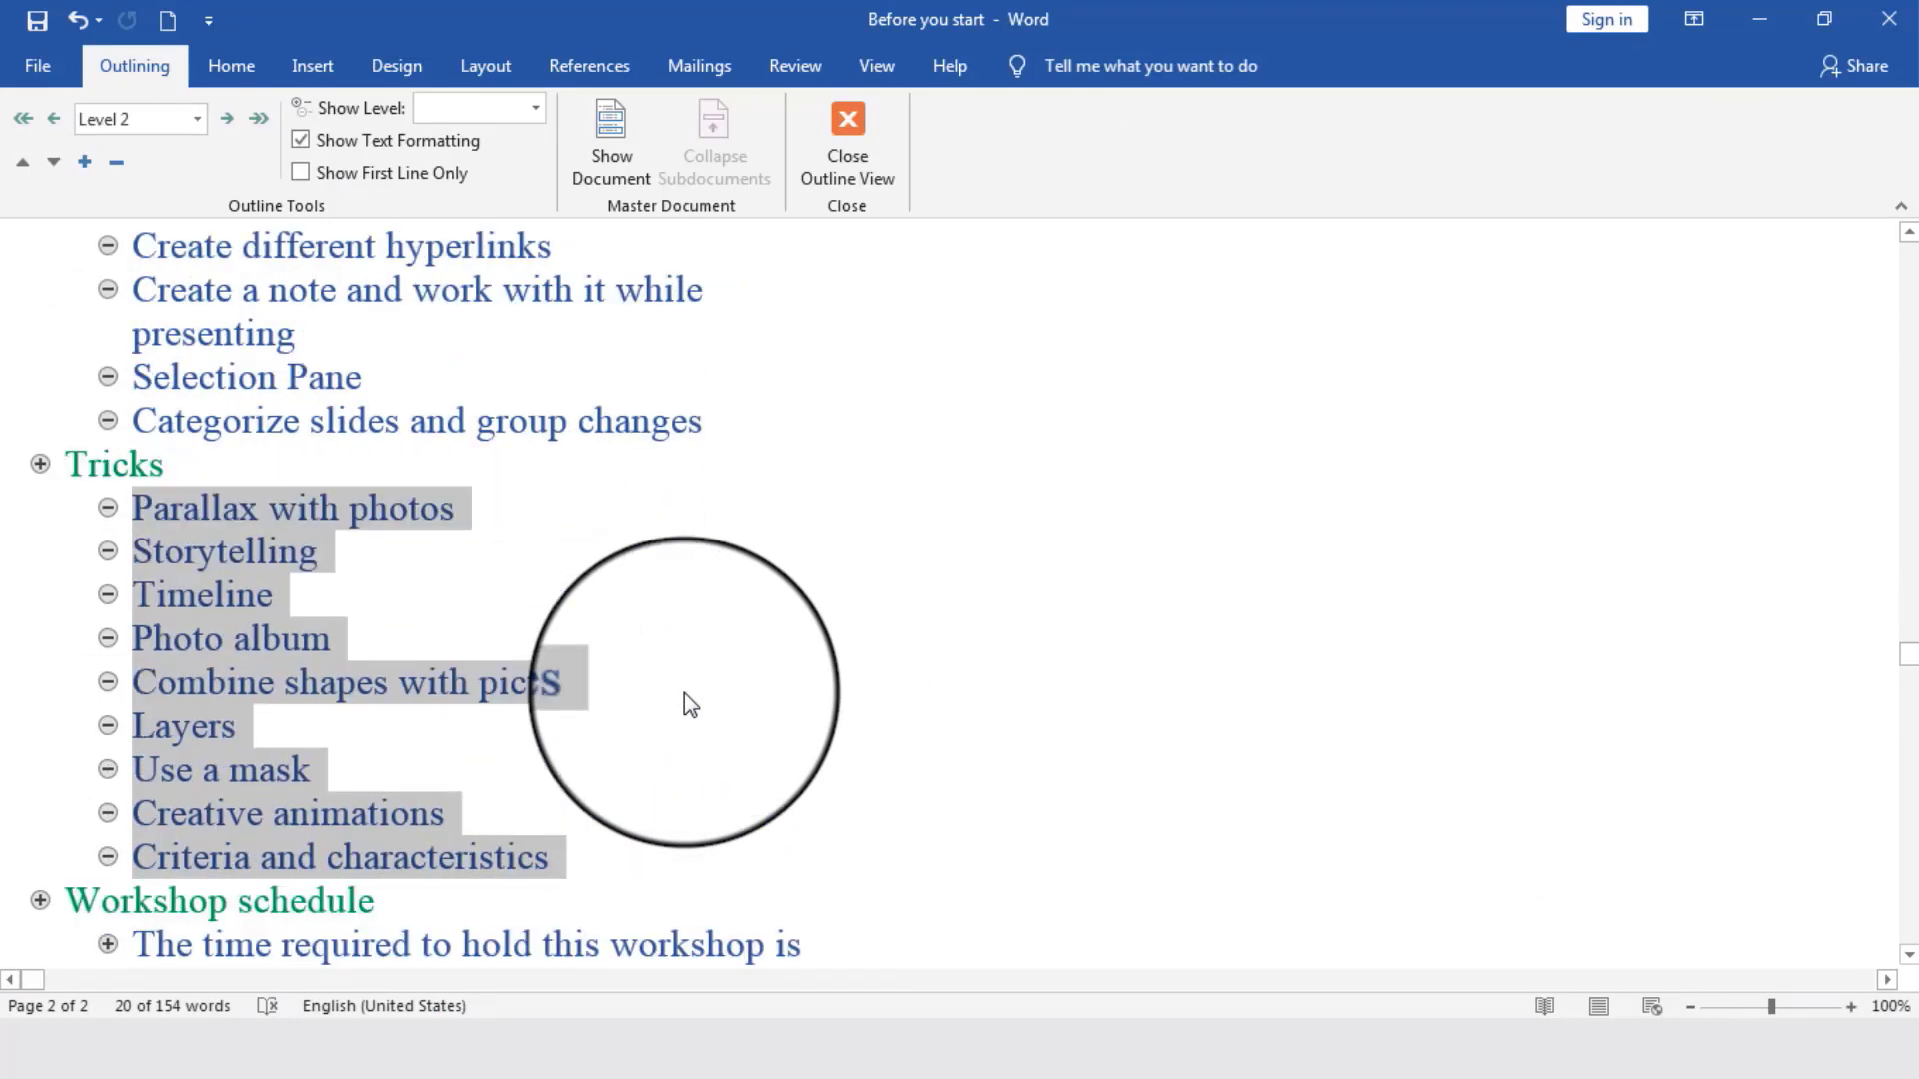
pyautogui.scroll(-2, 684, 695)
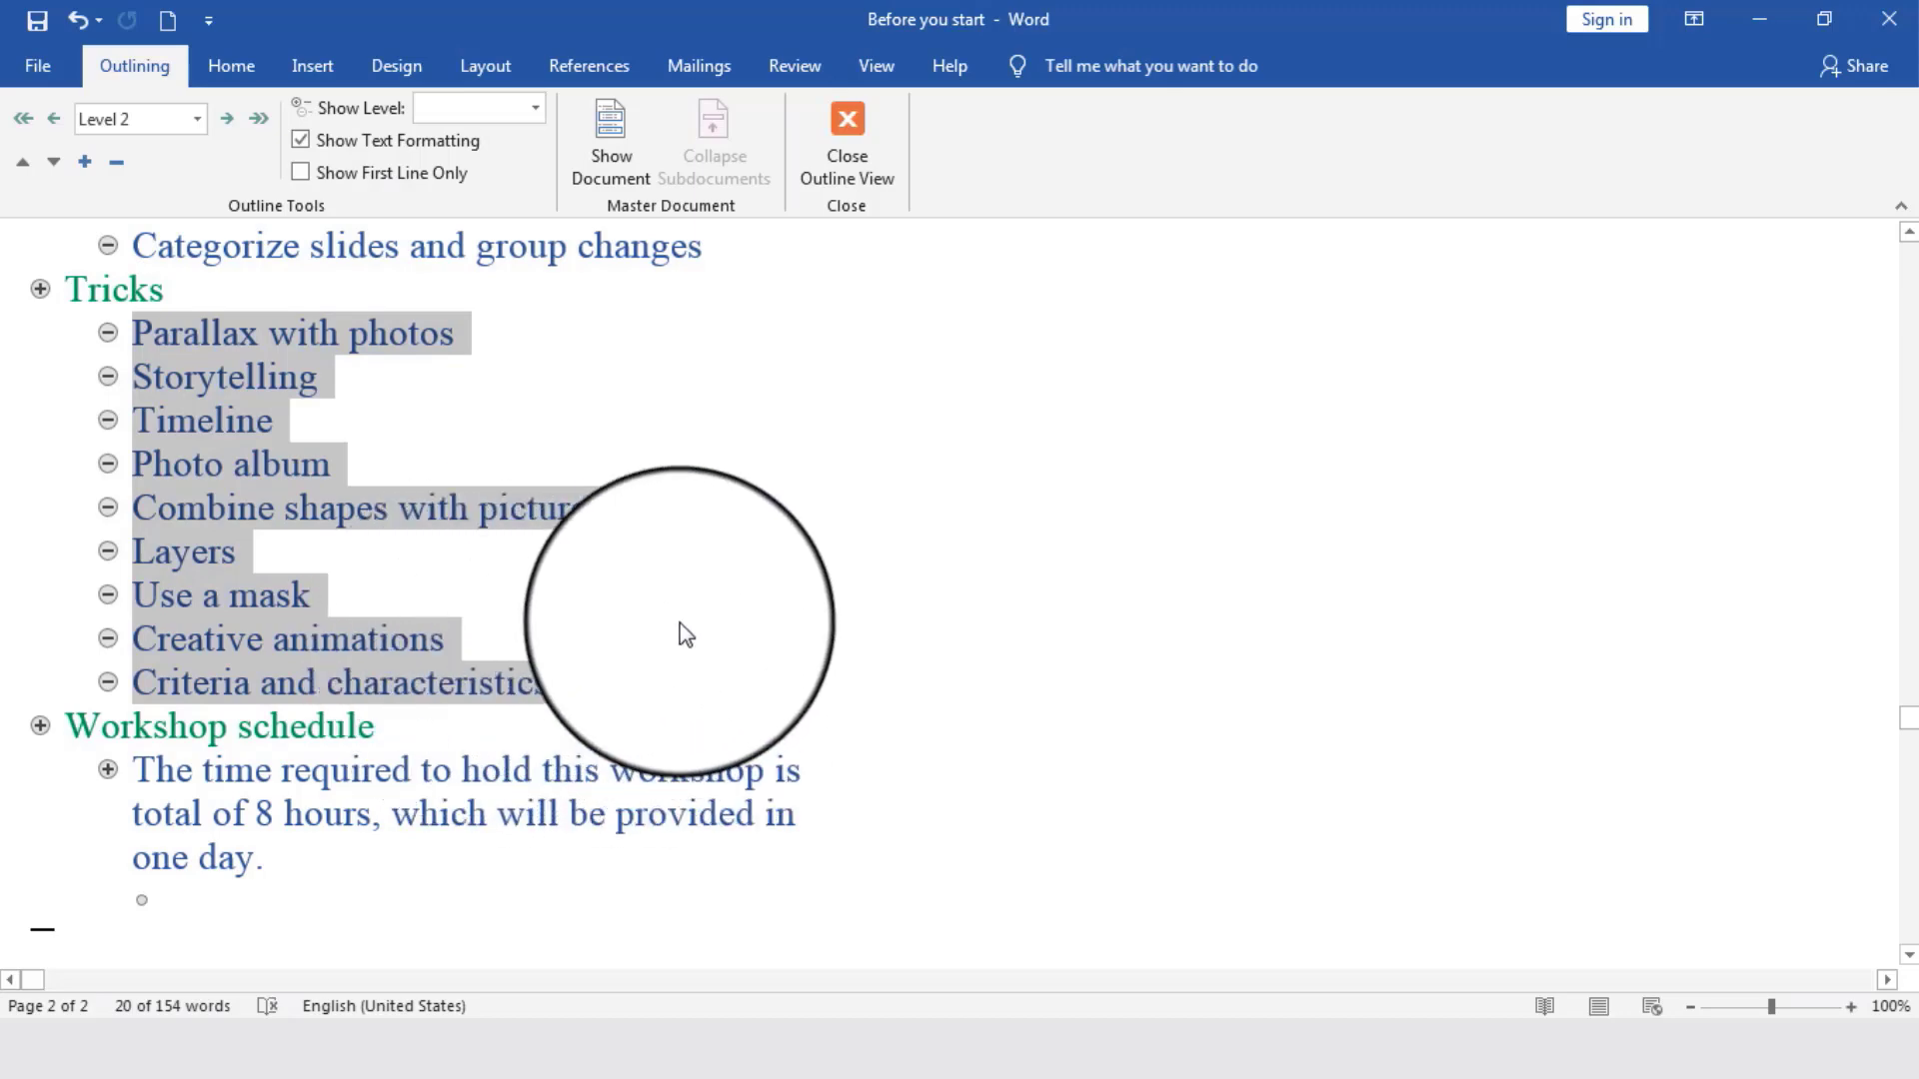
pyautogui.scroll(2, 685, 635)
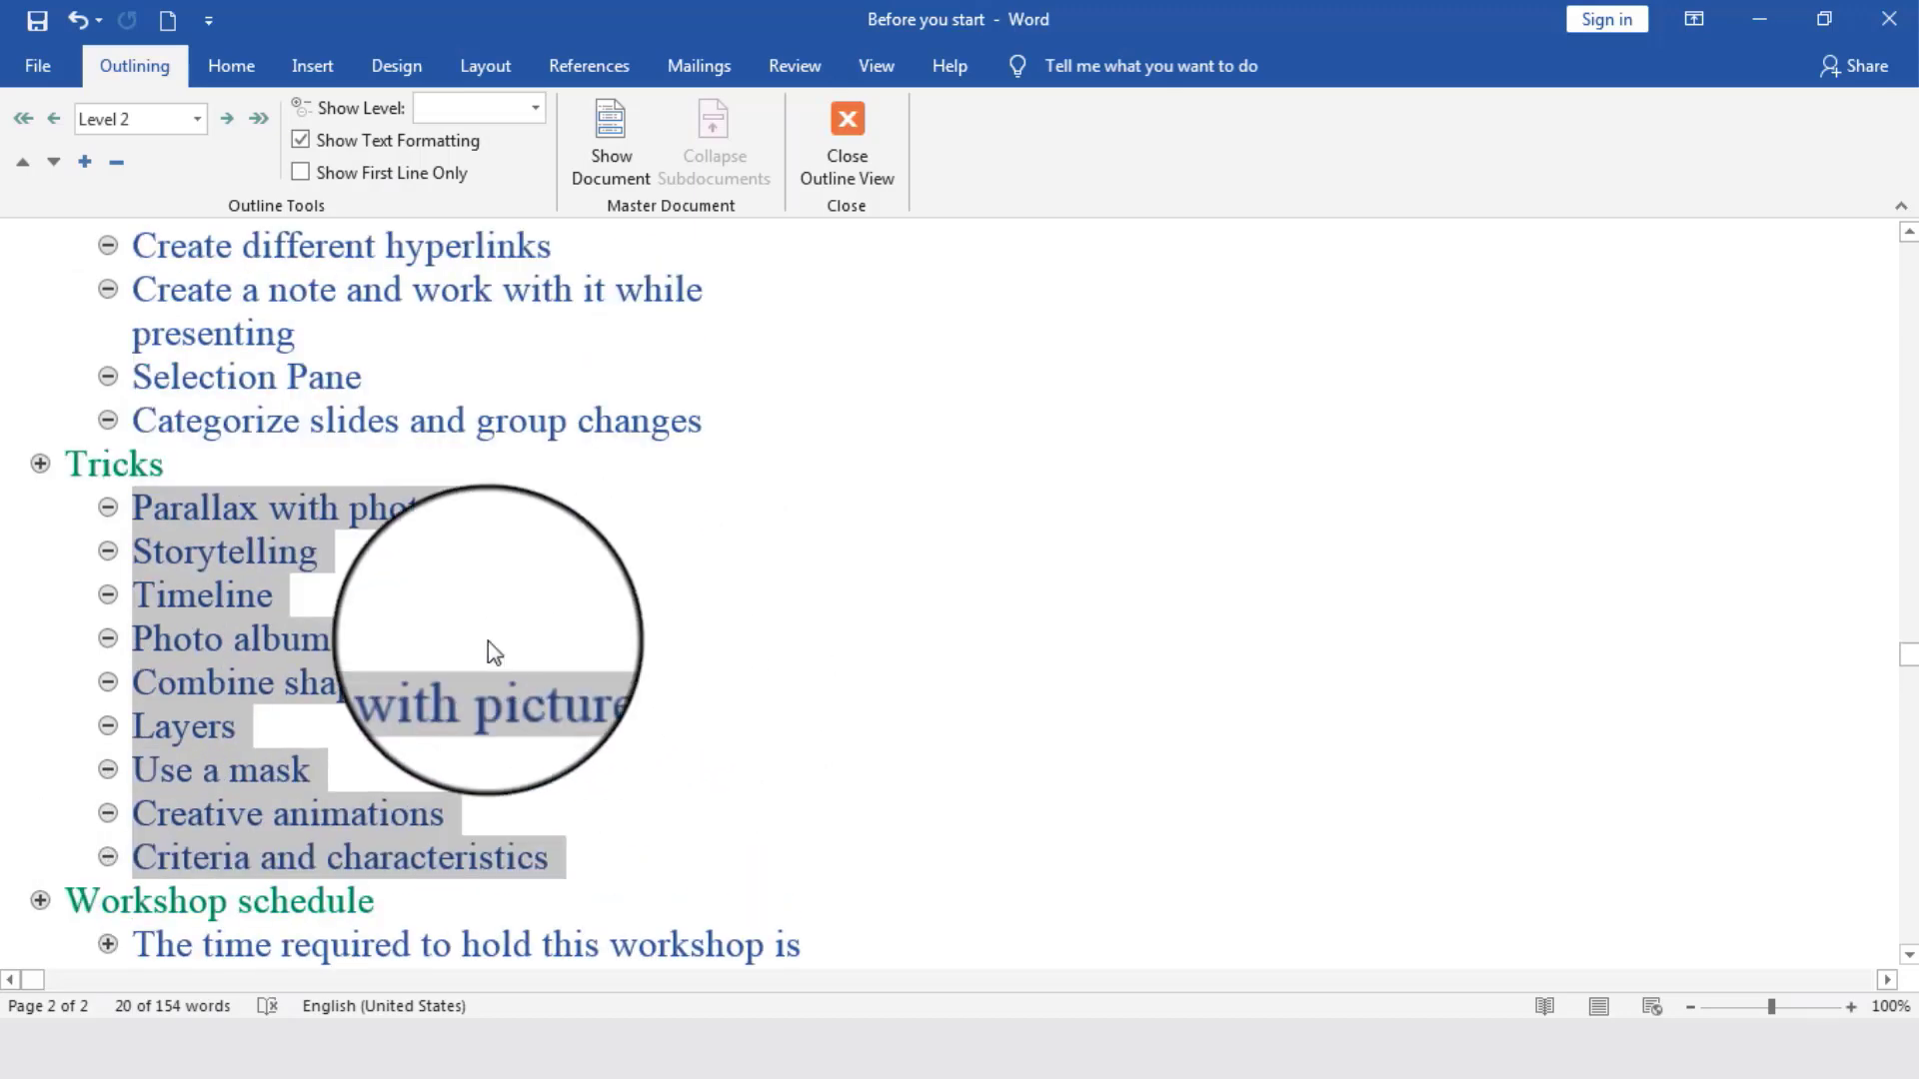
# - Go through the individual Tricks sub-items one at a time, from Parallax with photos to Creative animations
pyautogui.click(335, 520)
pyautogui.moveTo(136, 507); pyautogui.dragTo(411, 506)
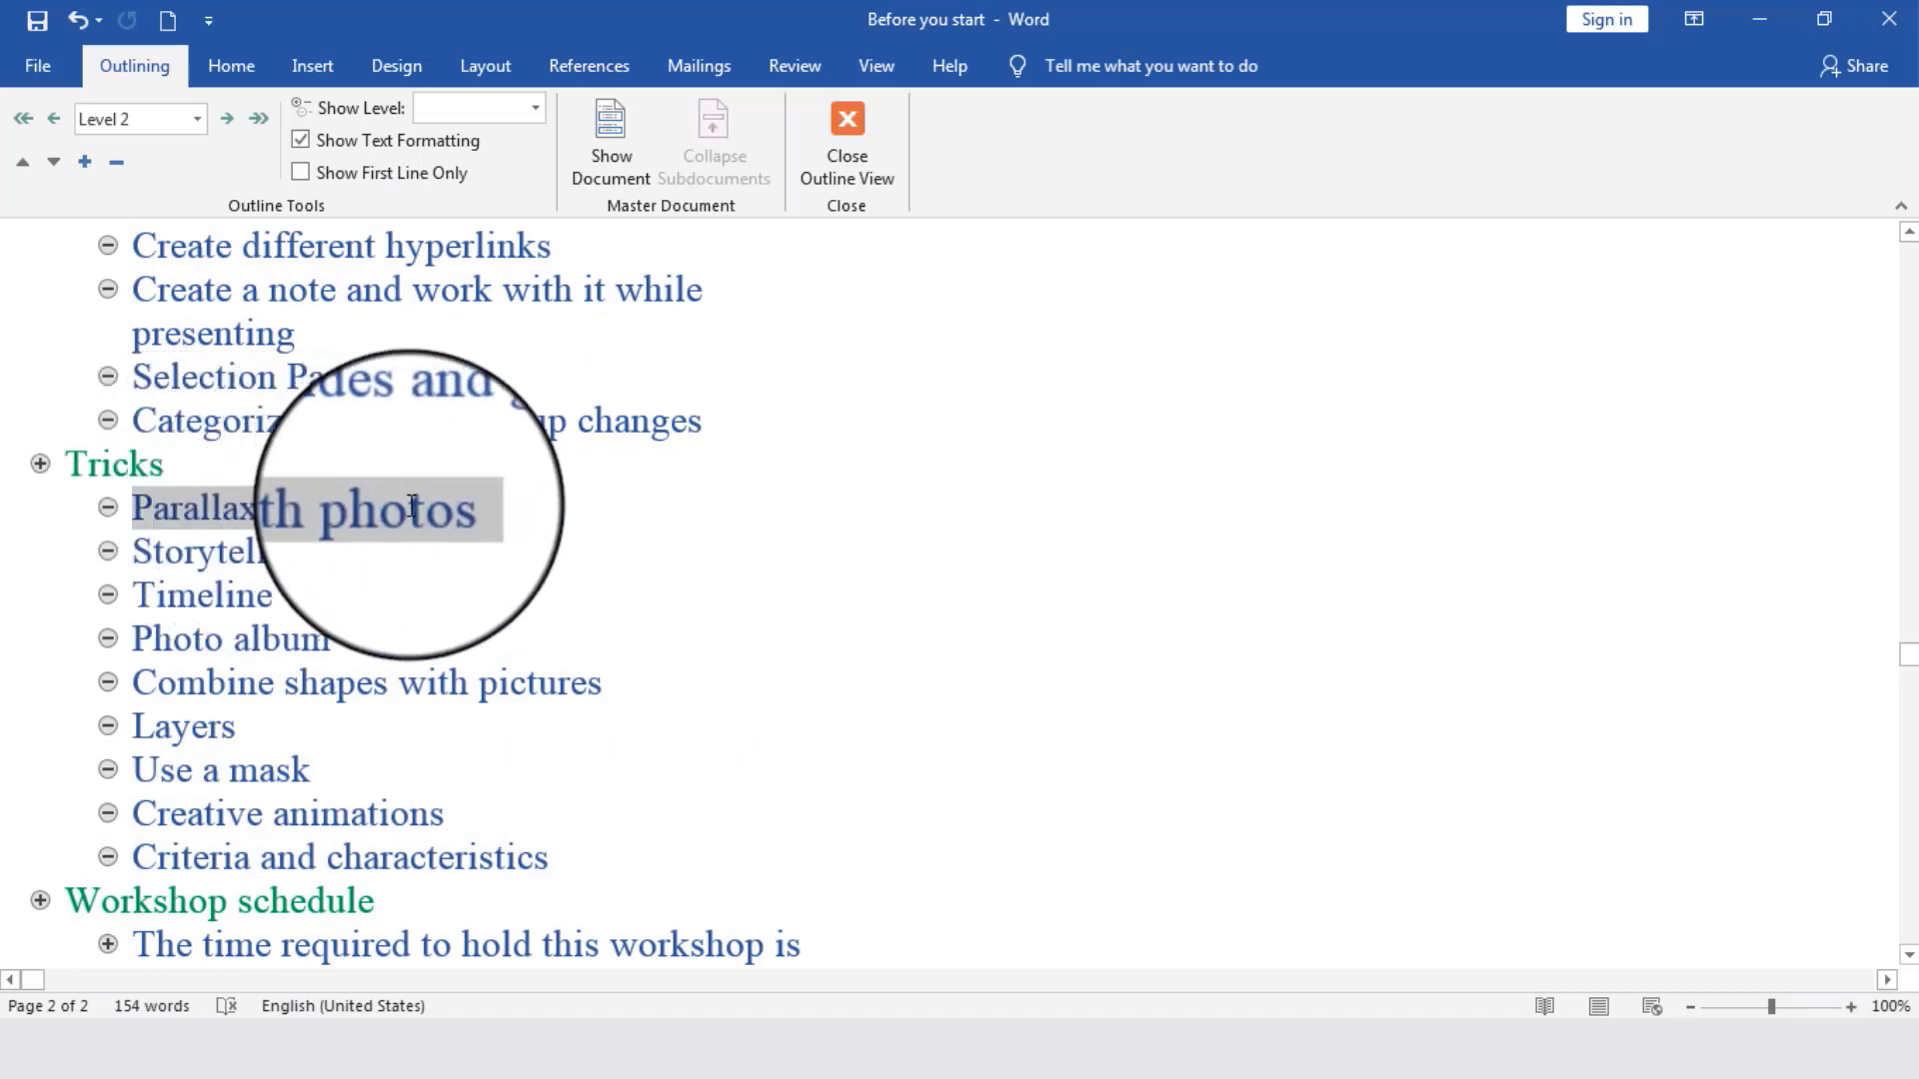
pyautogui.moveTo(137, 556); pyautogui.dragTo(231, 557)
pyautogui.moveTo(135, 598); pyautogui.dragTo(300, 603)
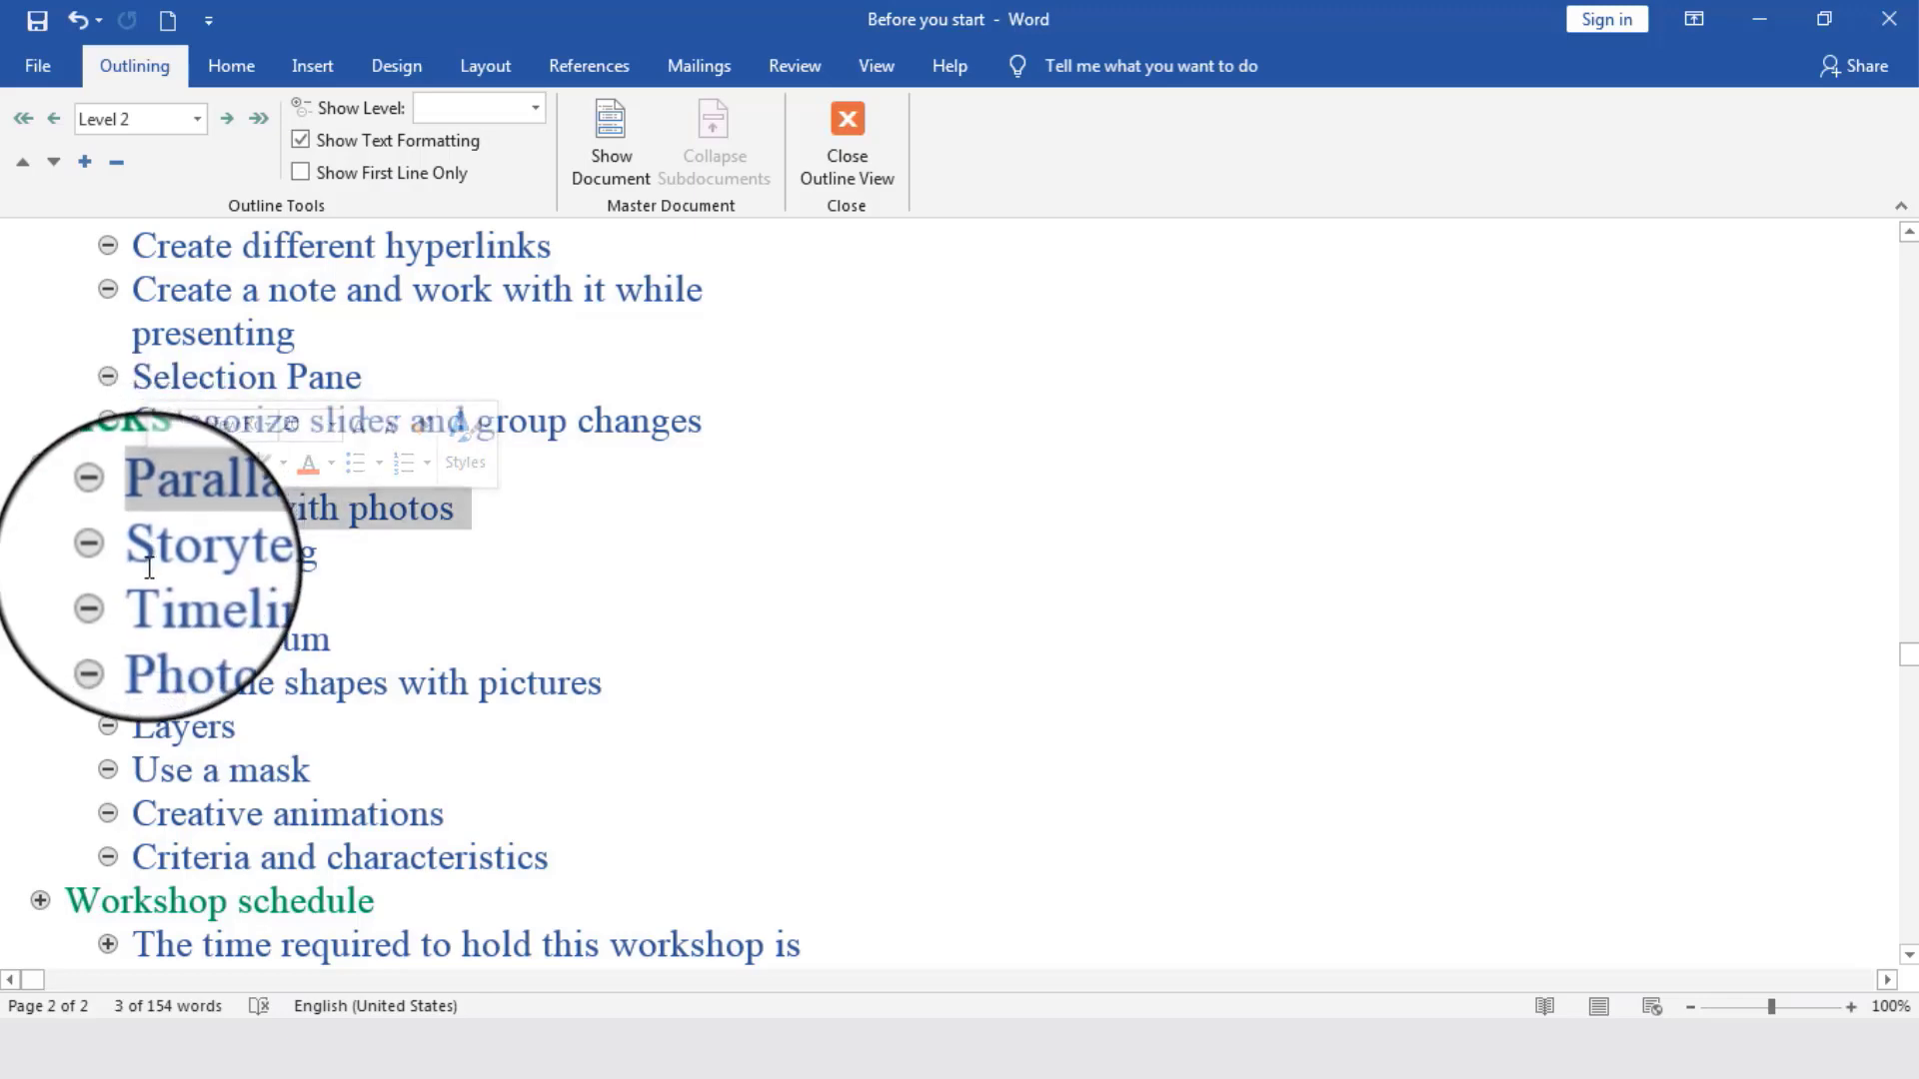
pyautogui.click(148, 683)
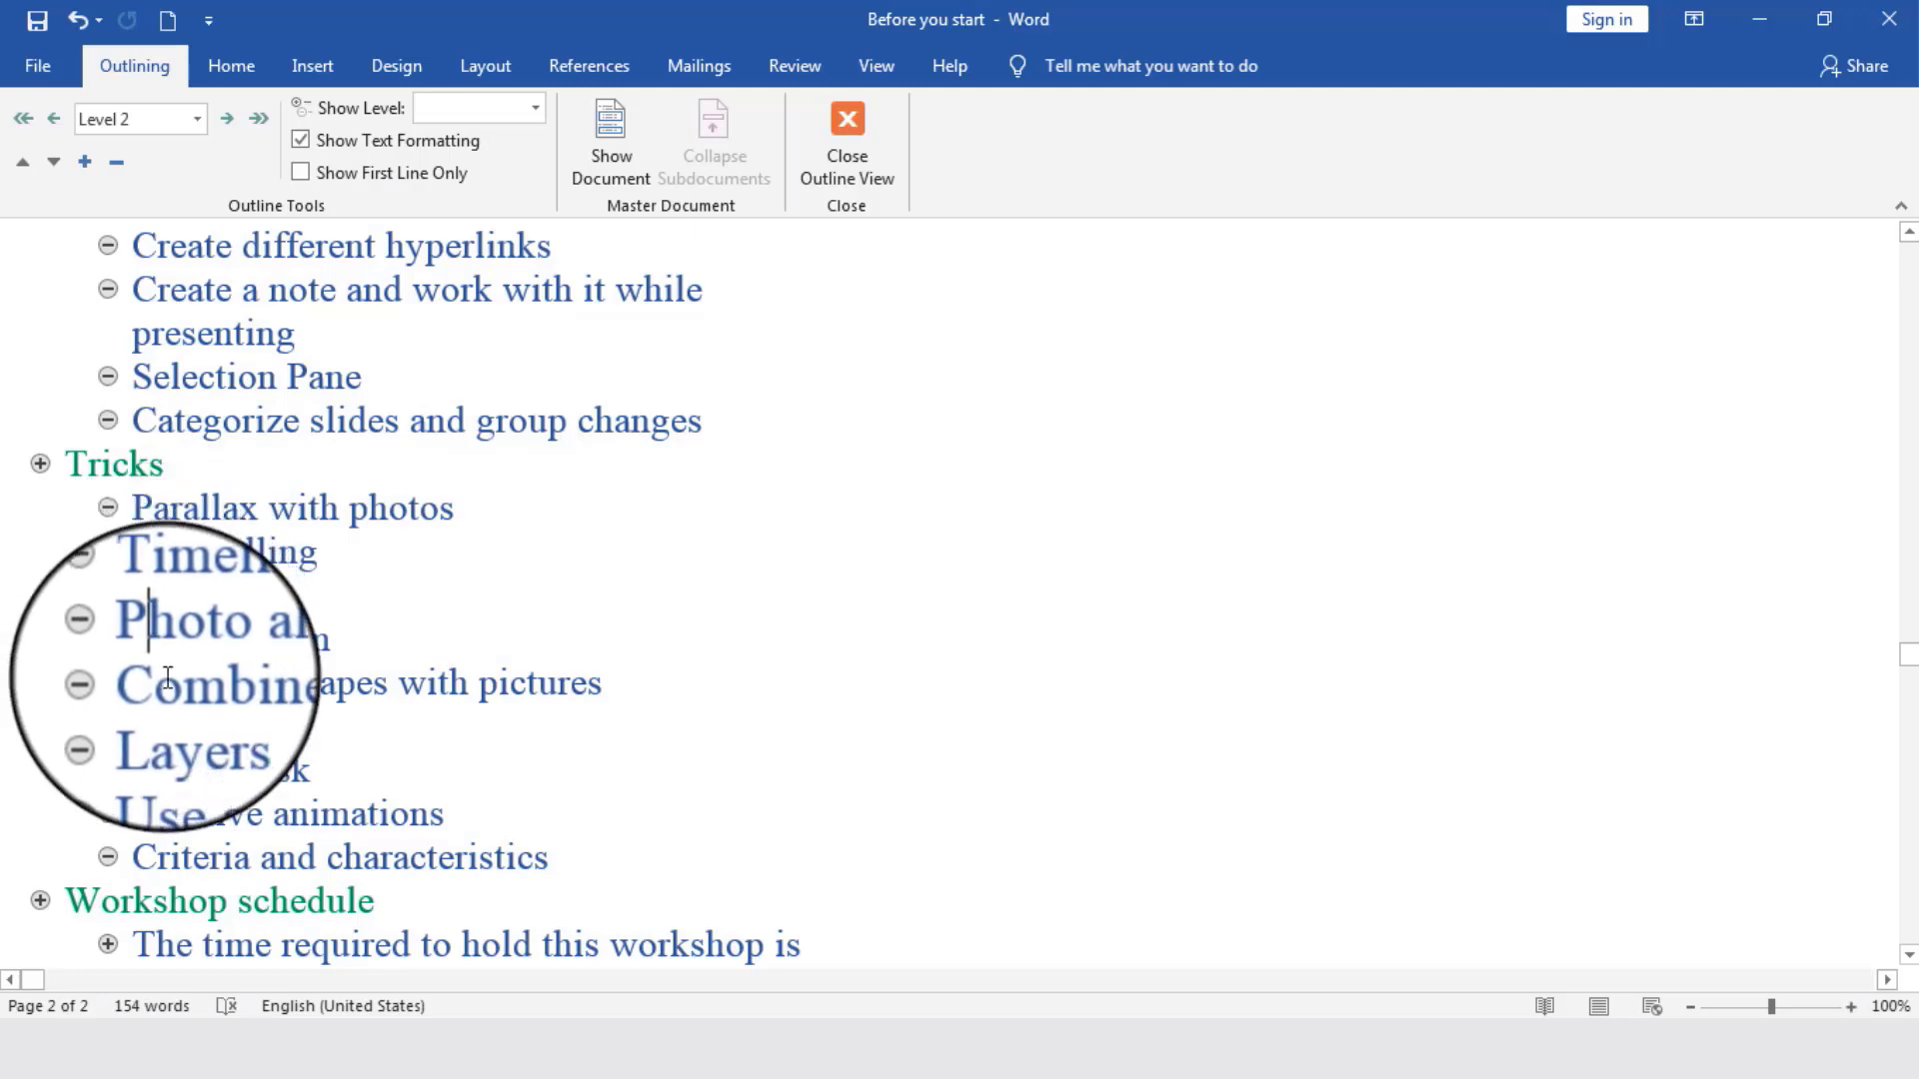
pyautogui.click(174, 730)
pyautogui.click(203, 786)
pyautogui.click(219, 815)
pyautogui.tripleClick(222, 824)
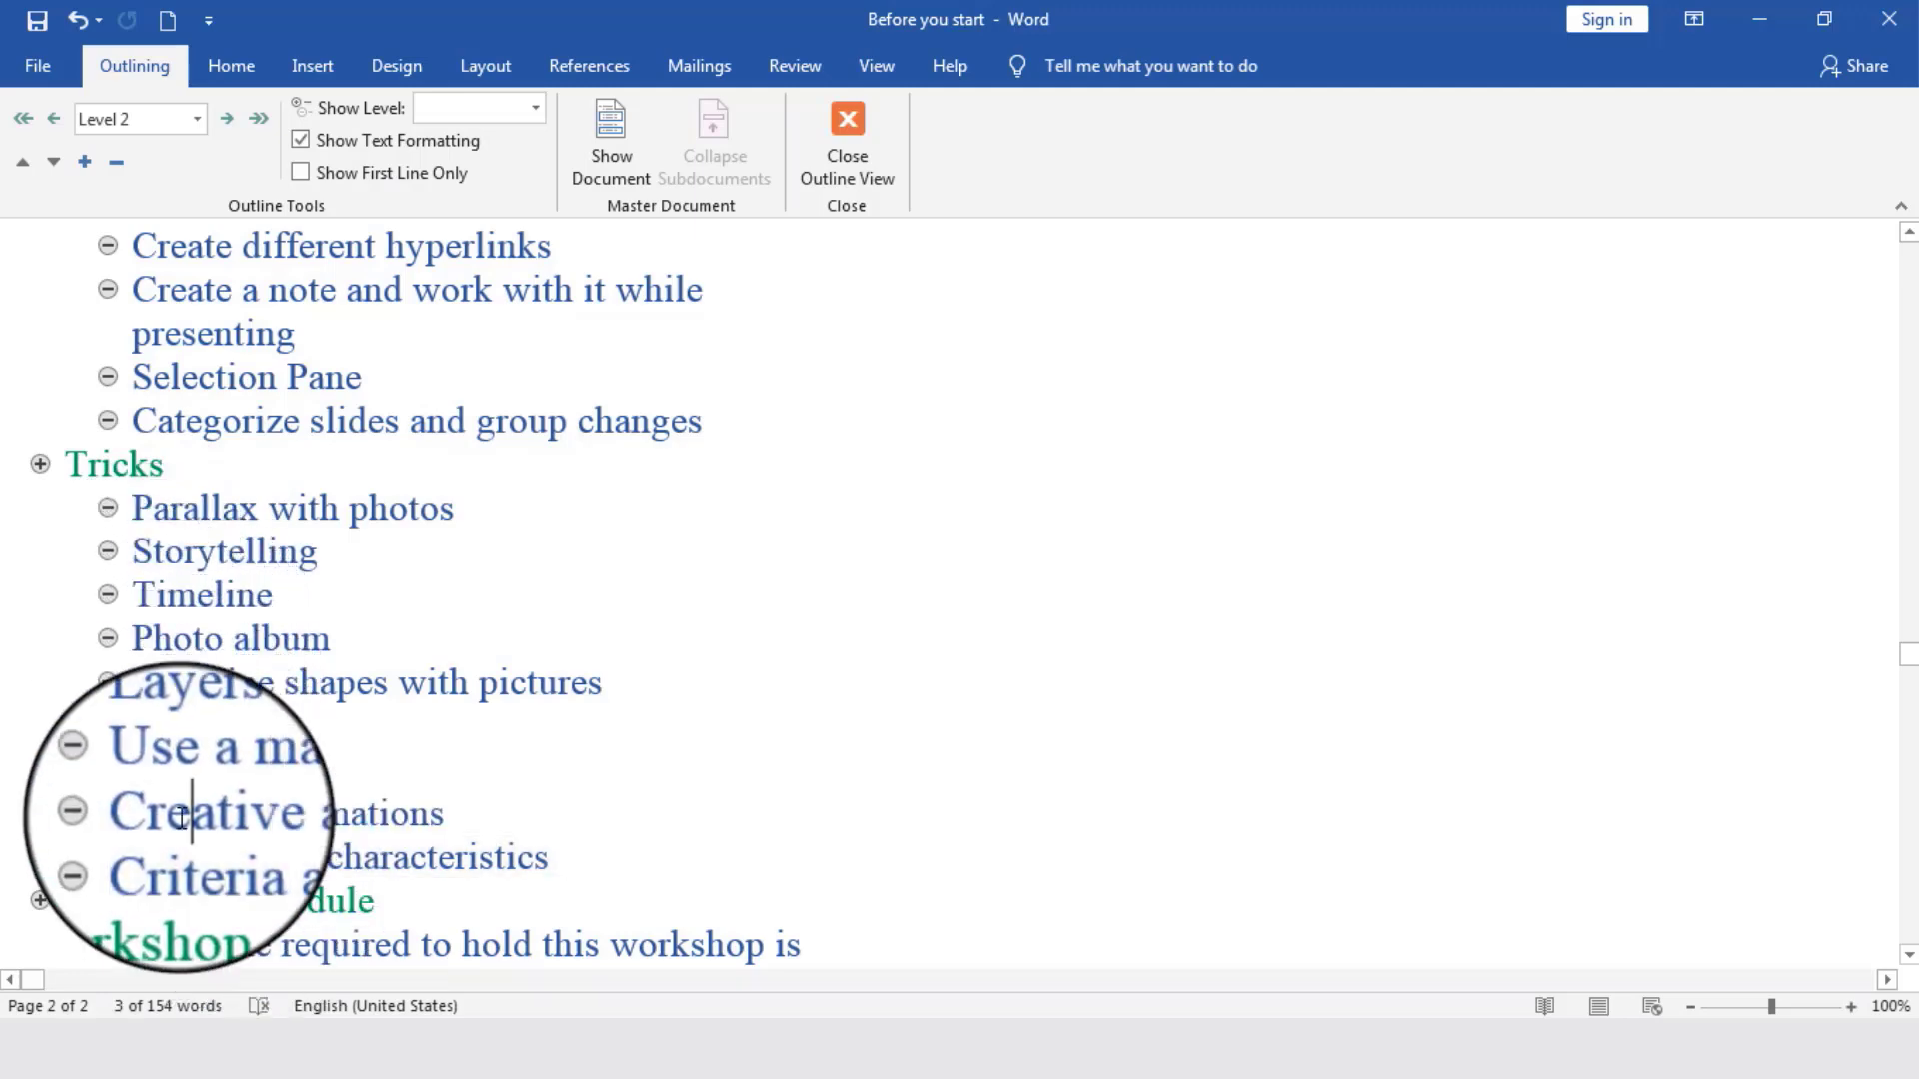
pyautogui.moveTo(148, 778); pyautogui.dragTo(321, 771)
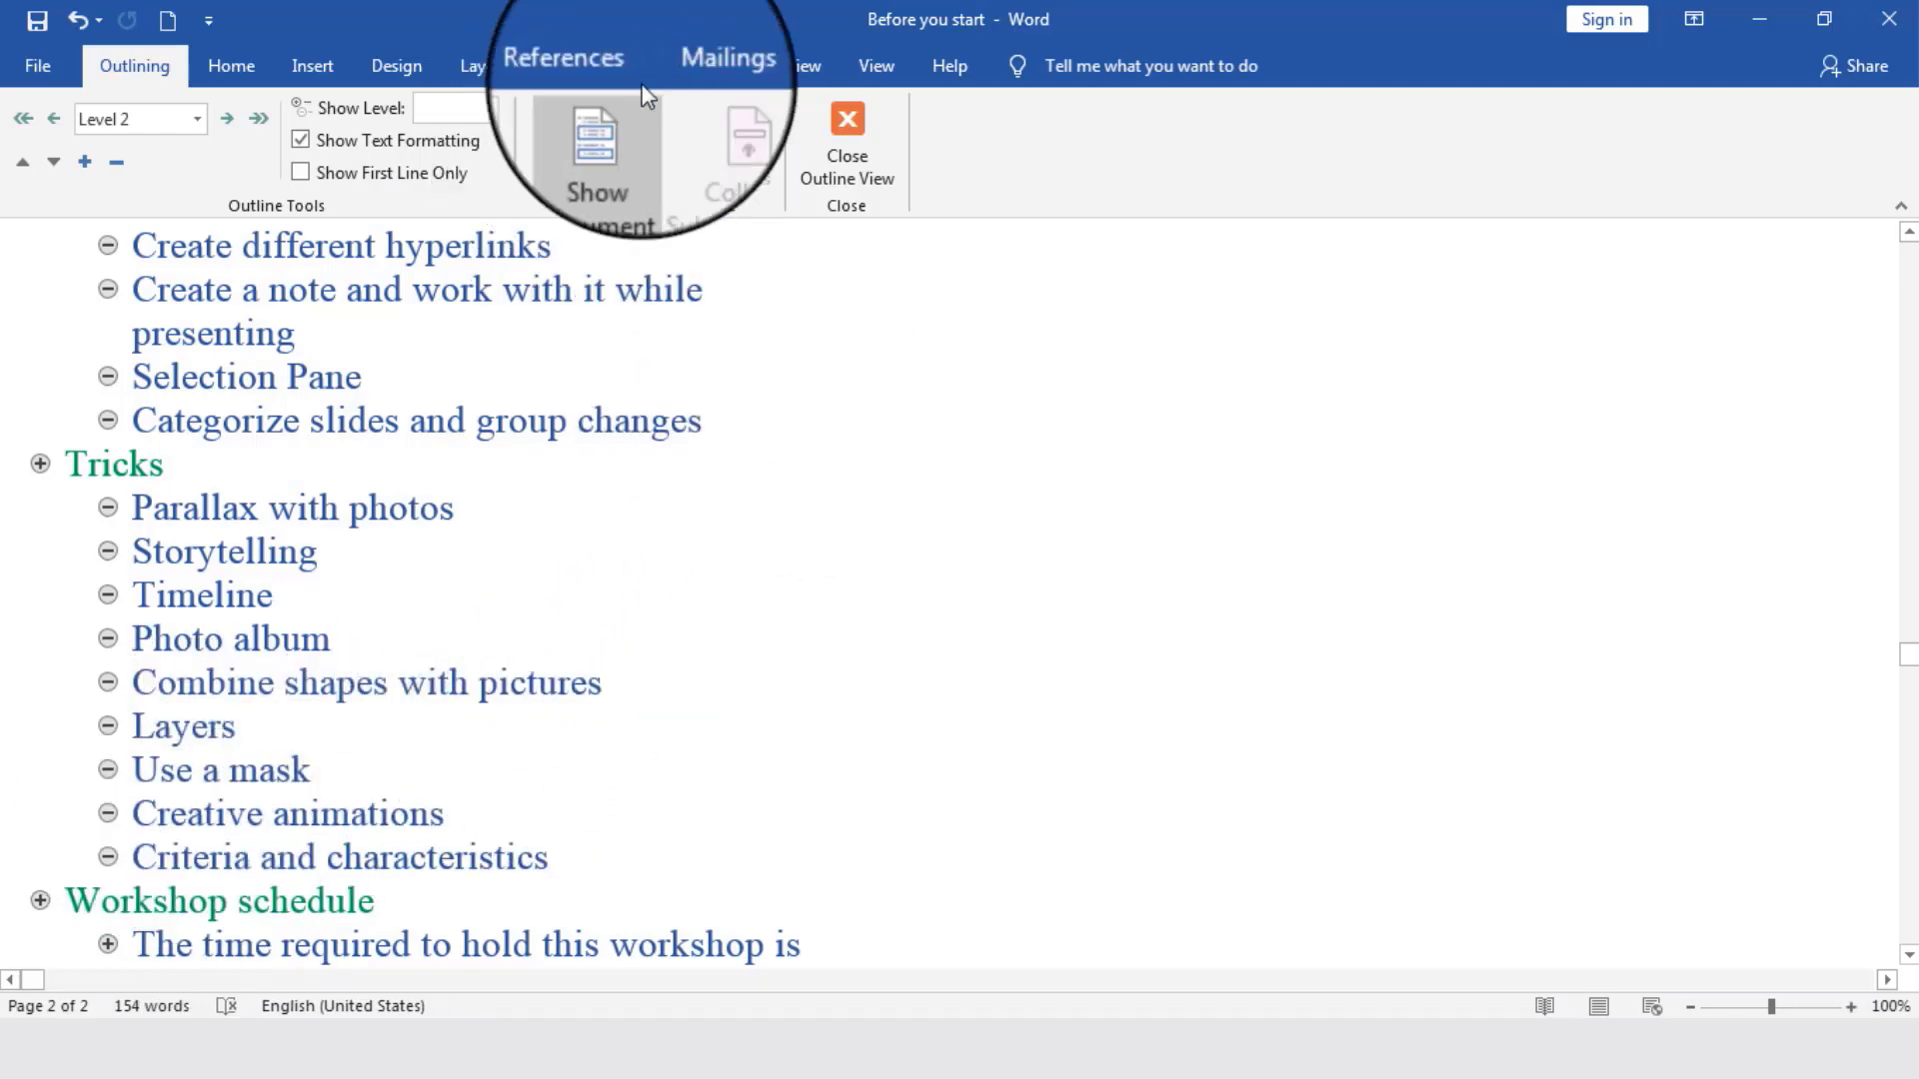
# - Leave Outline view and close the Before you start document
pyautogui.click(857, 140)
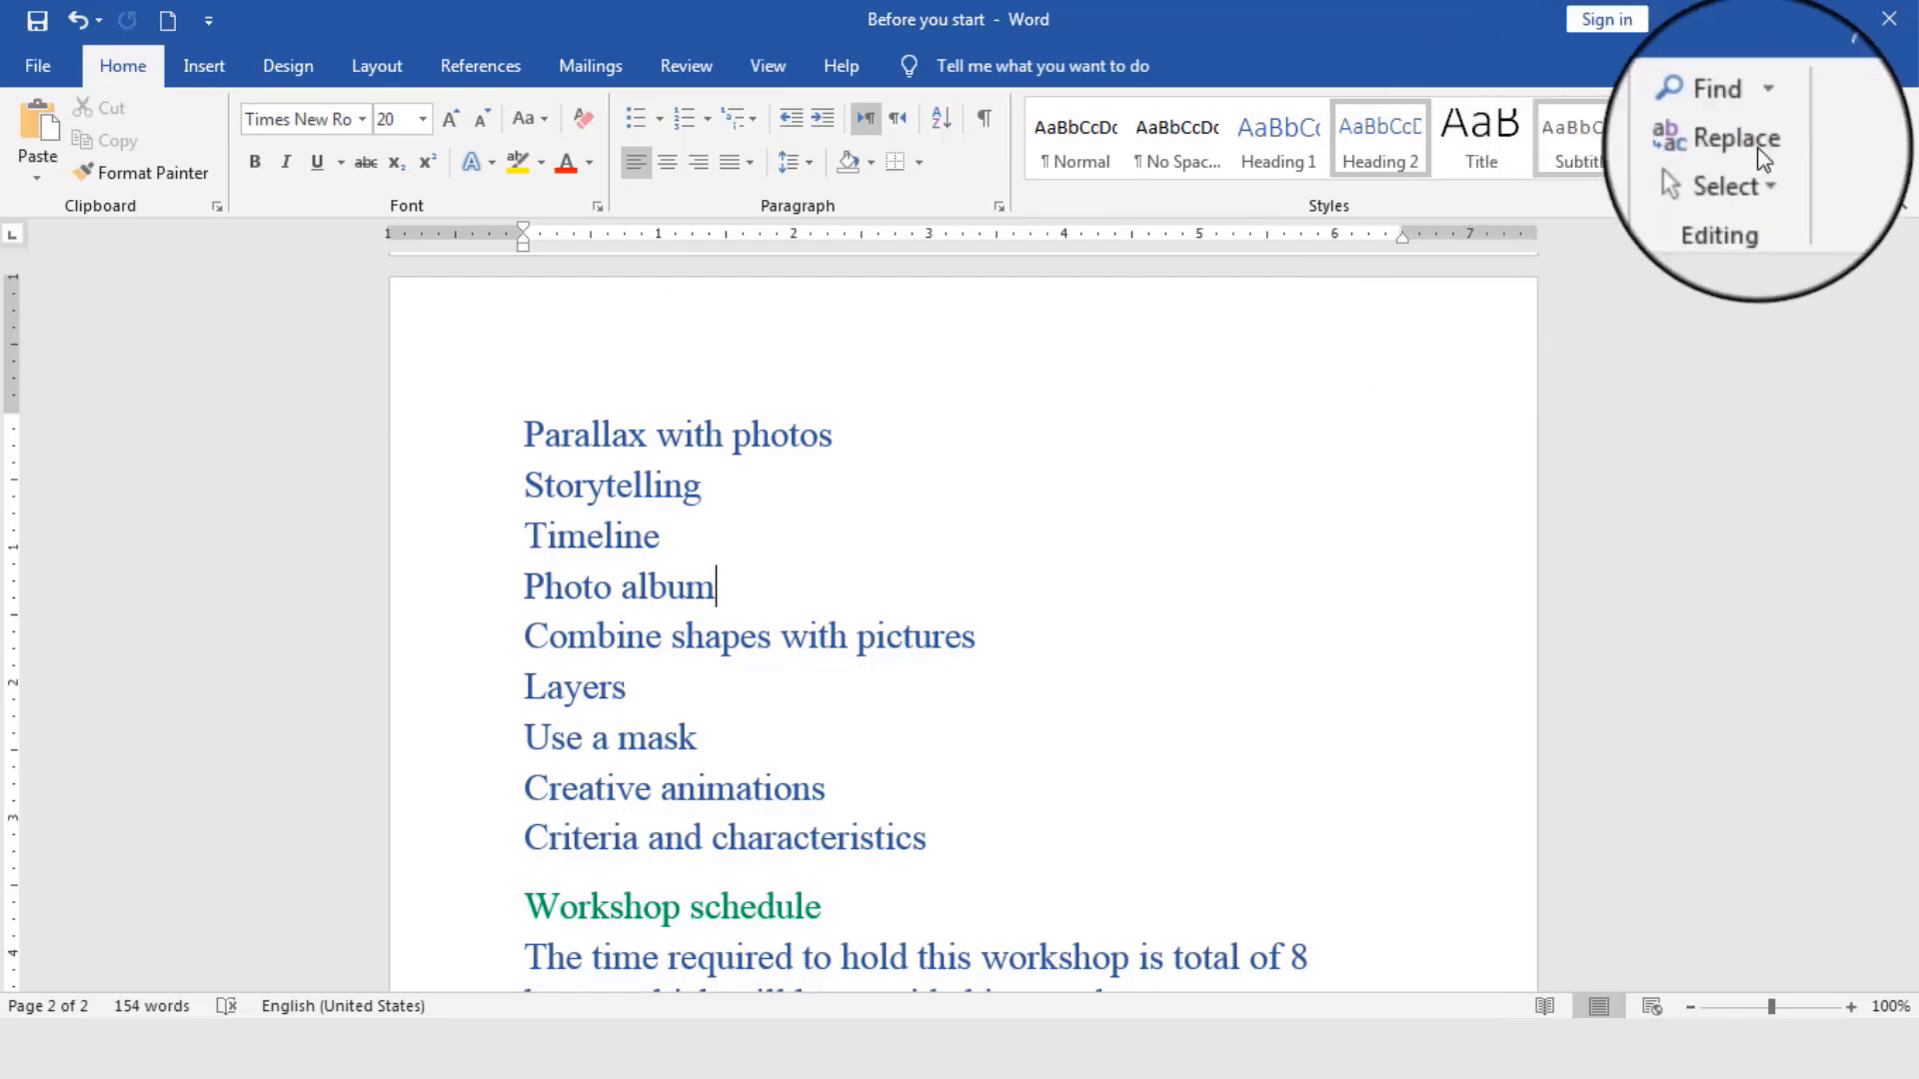
pyautogui.click(1889, 18)
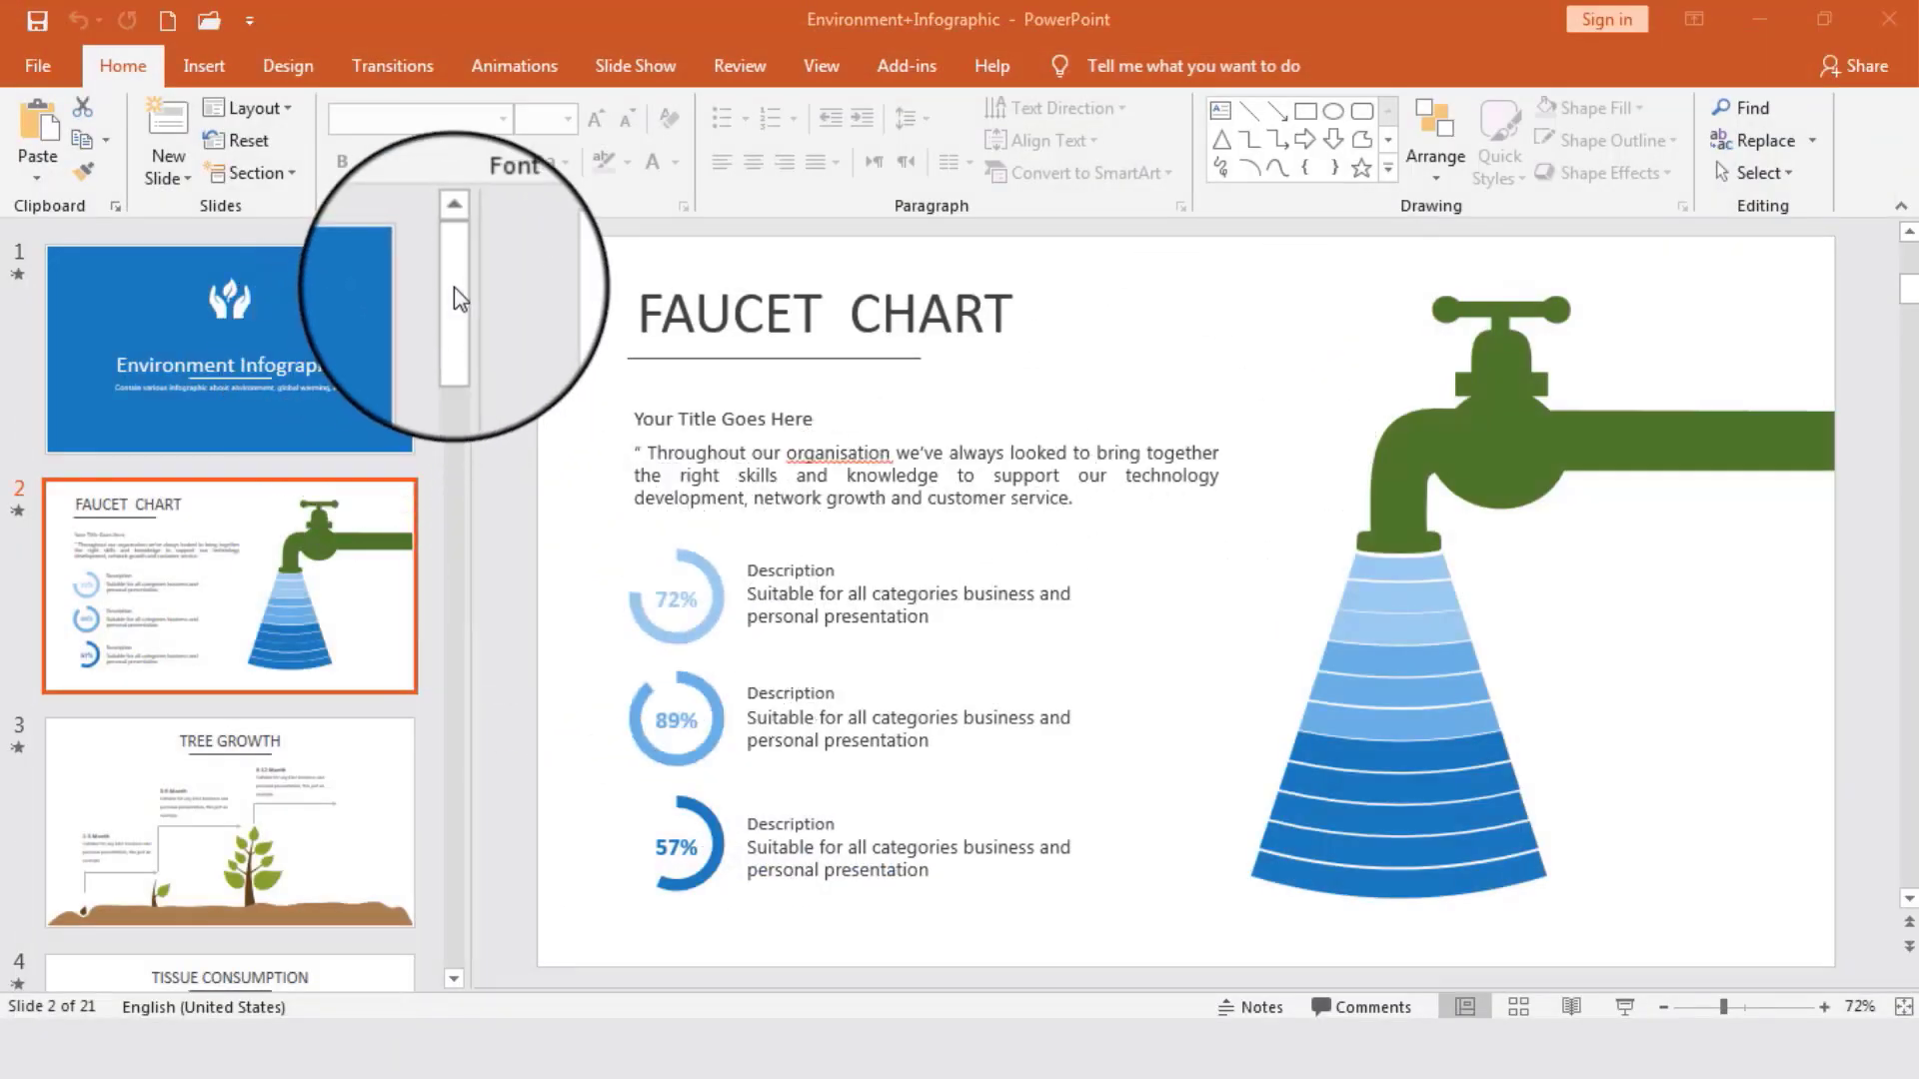
# - Create a new blank presentation in PowerPoint
pyautogui.moveTo(454, 330); pyautogui.dragTo(466, 407)
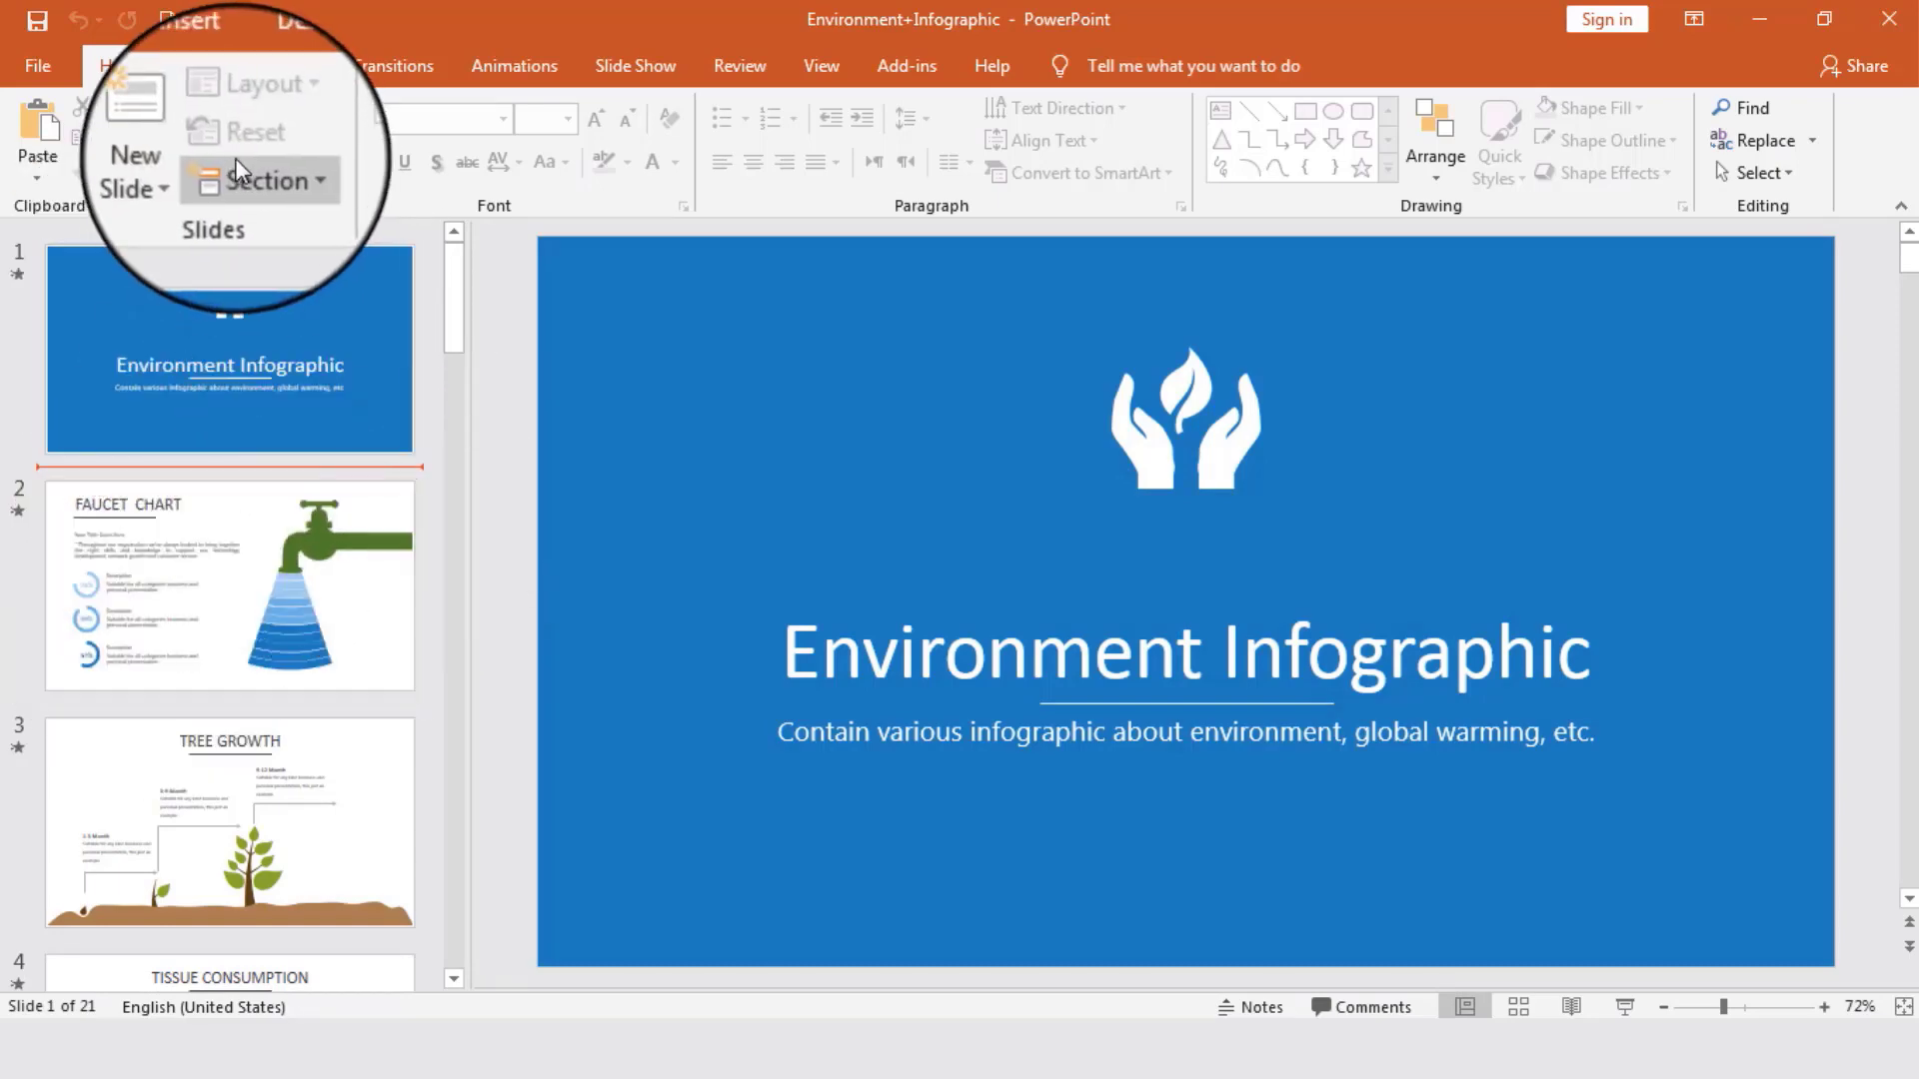
pyautogui.click(169, 172)
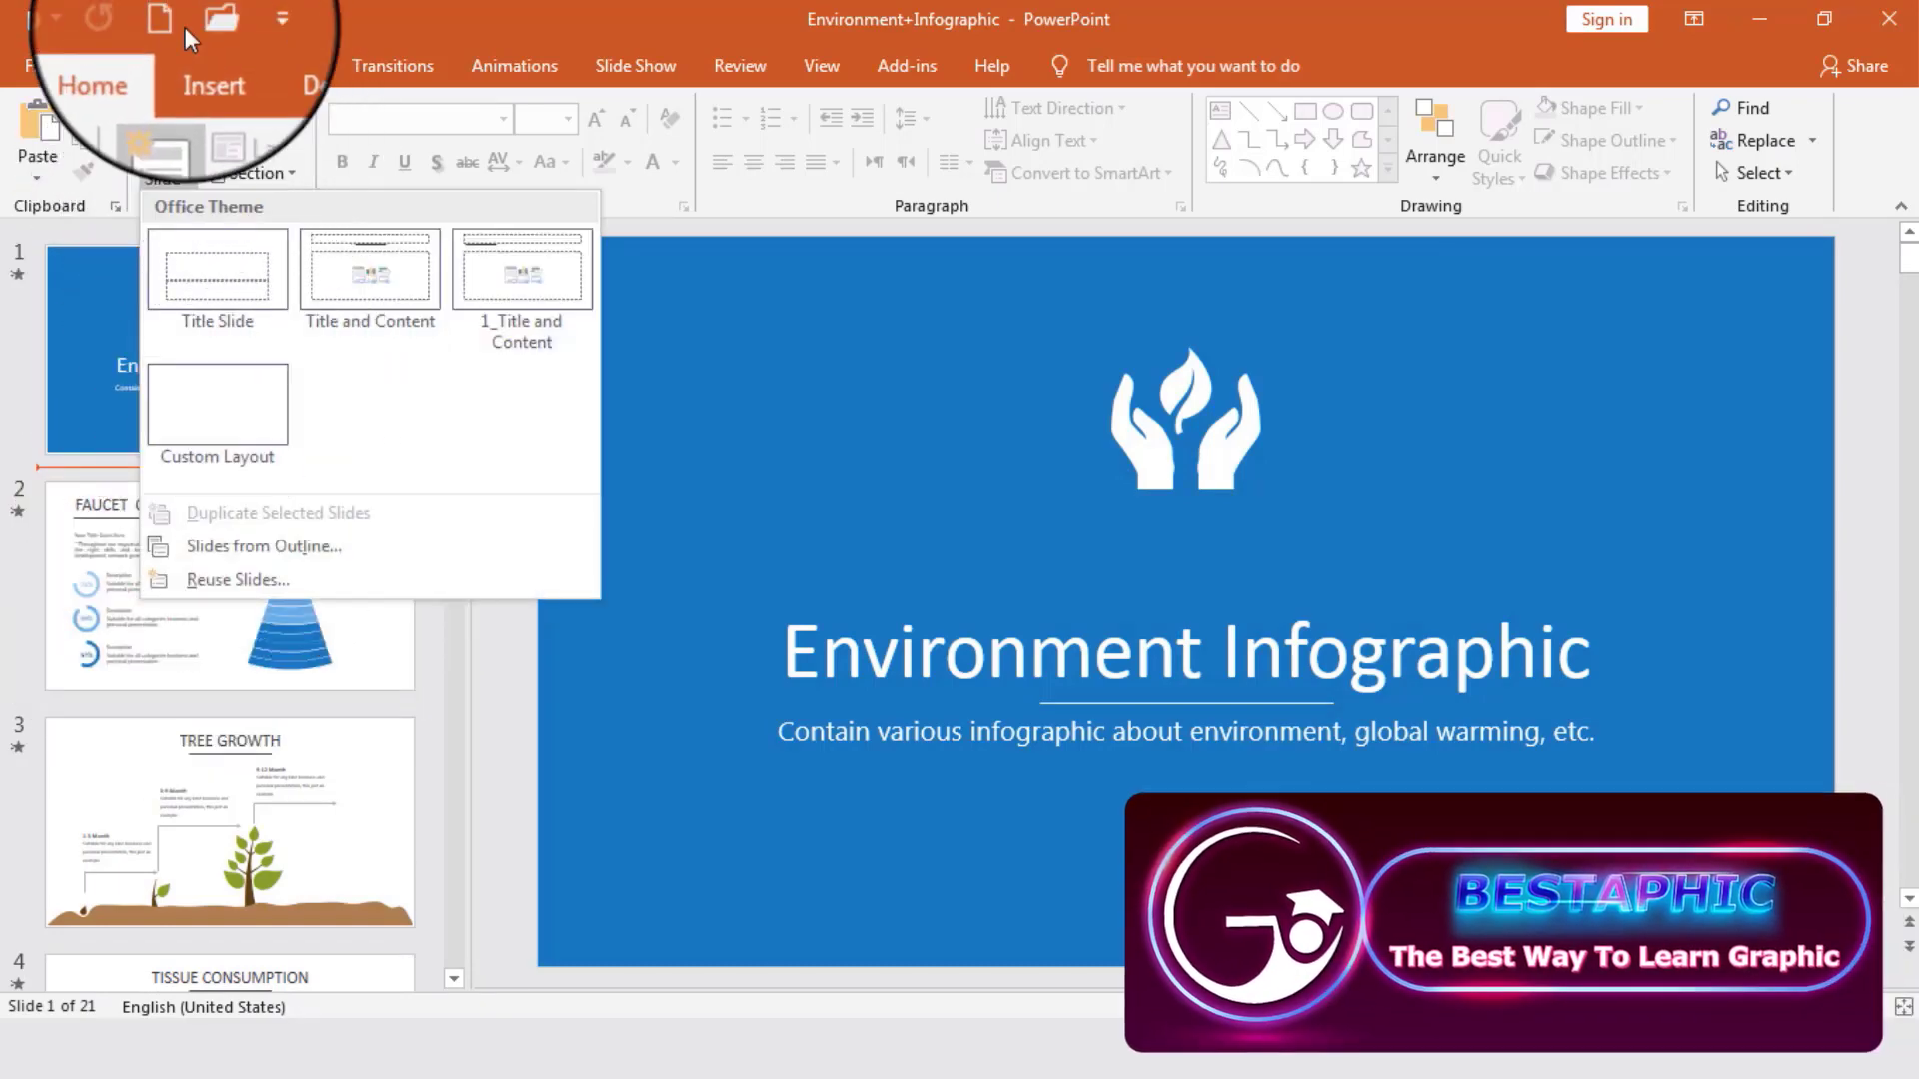
pyautogui.click(172, 22)
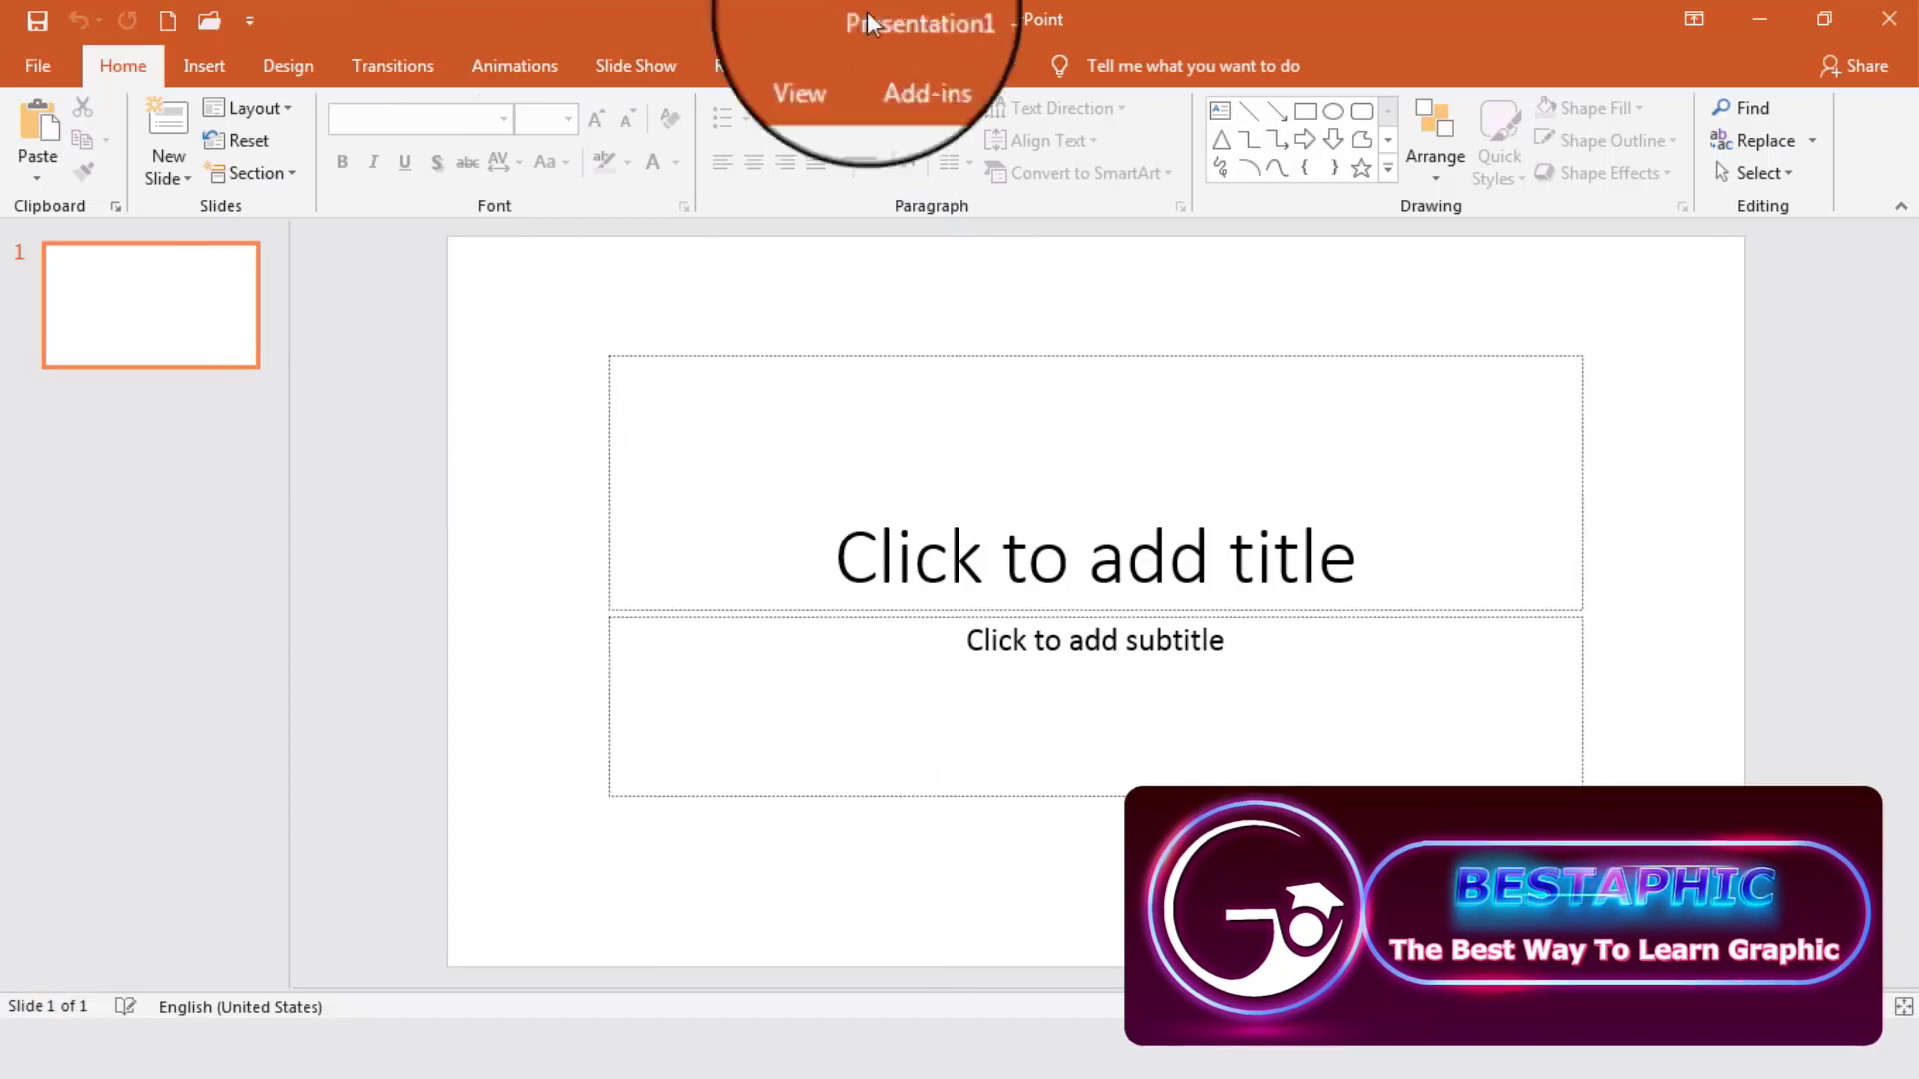
# - Start adding slides from an outline, choosing the Before you start Word document on the Desktop as the source
pyautogui.click(169, 170)
pyautogui.click(298, 682)
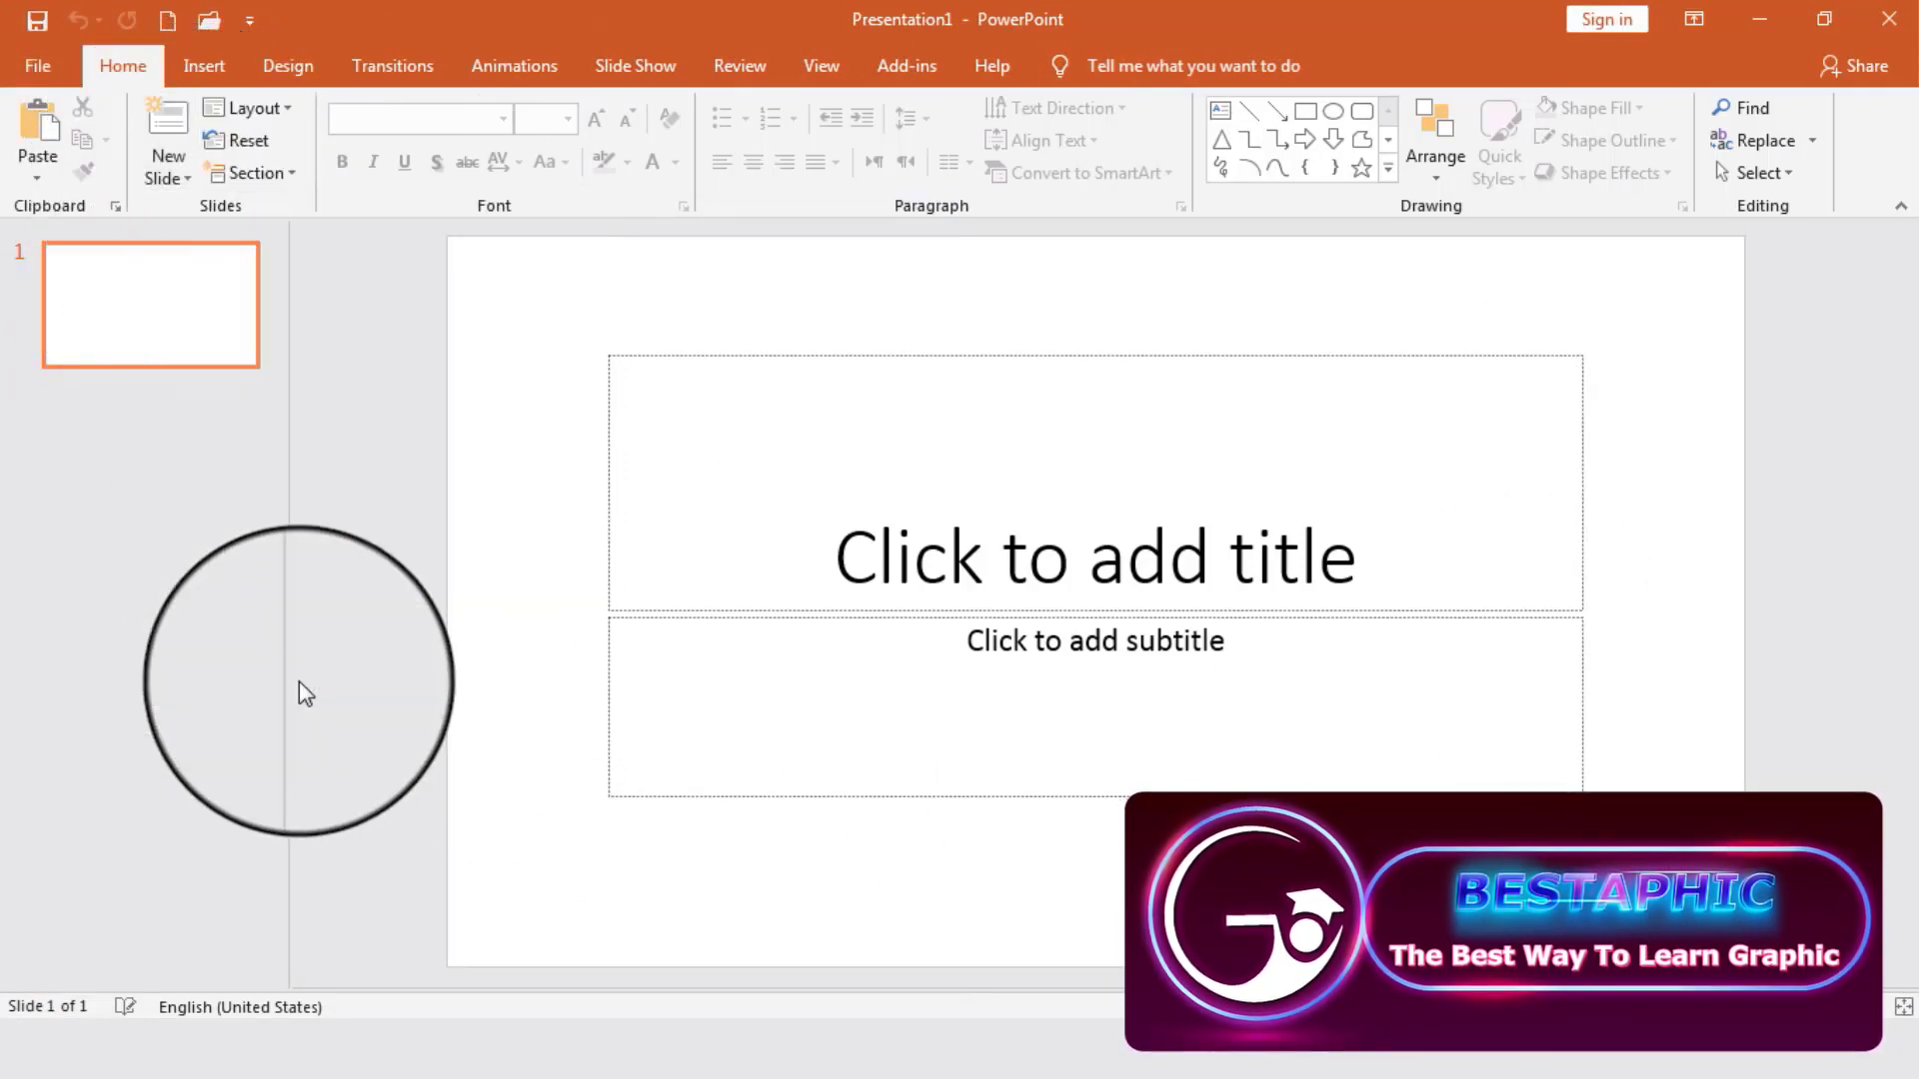
pyautogui.click(149, 252)
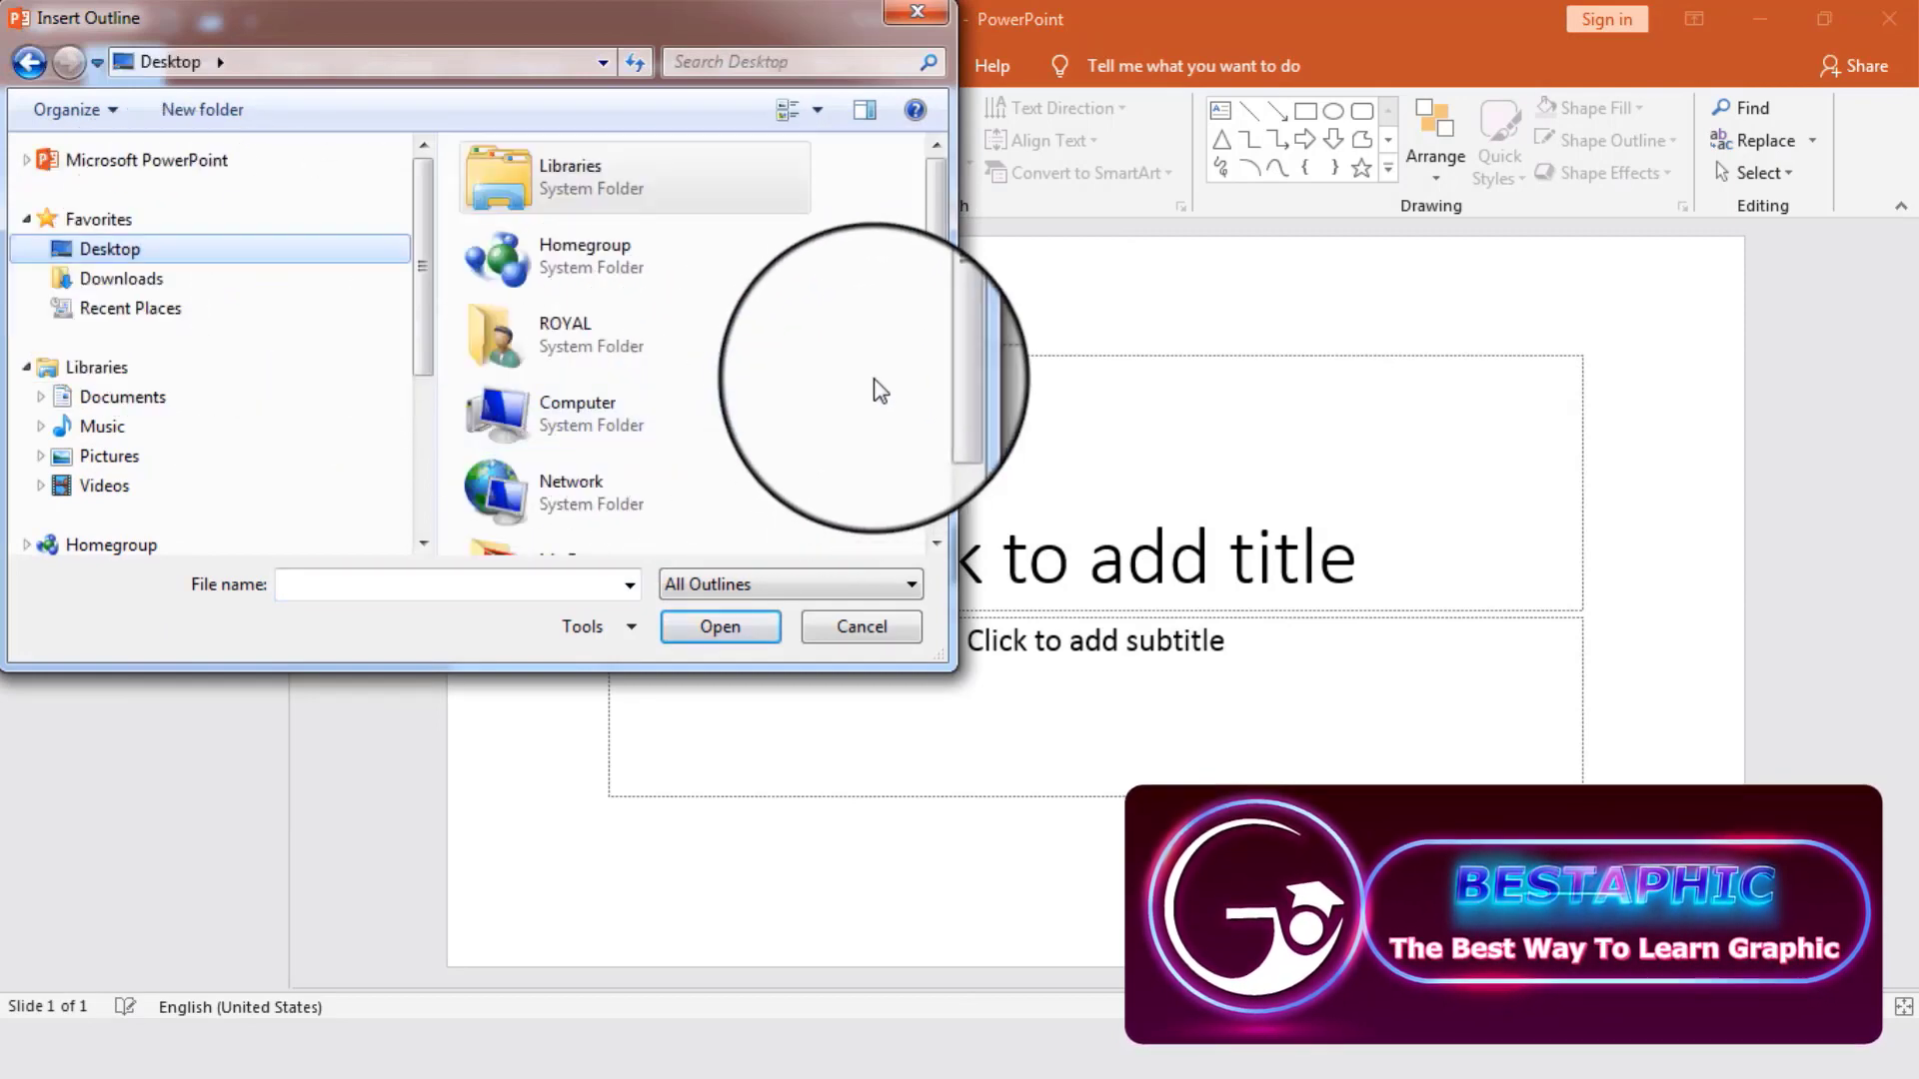
pyautogui.moveTo(934, 291); pyautogui.dragTo(933, 406)
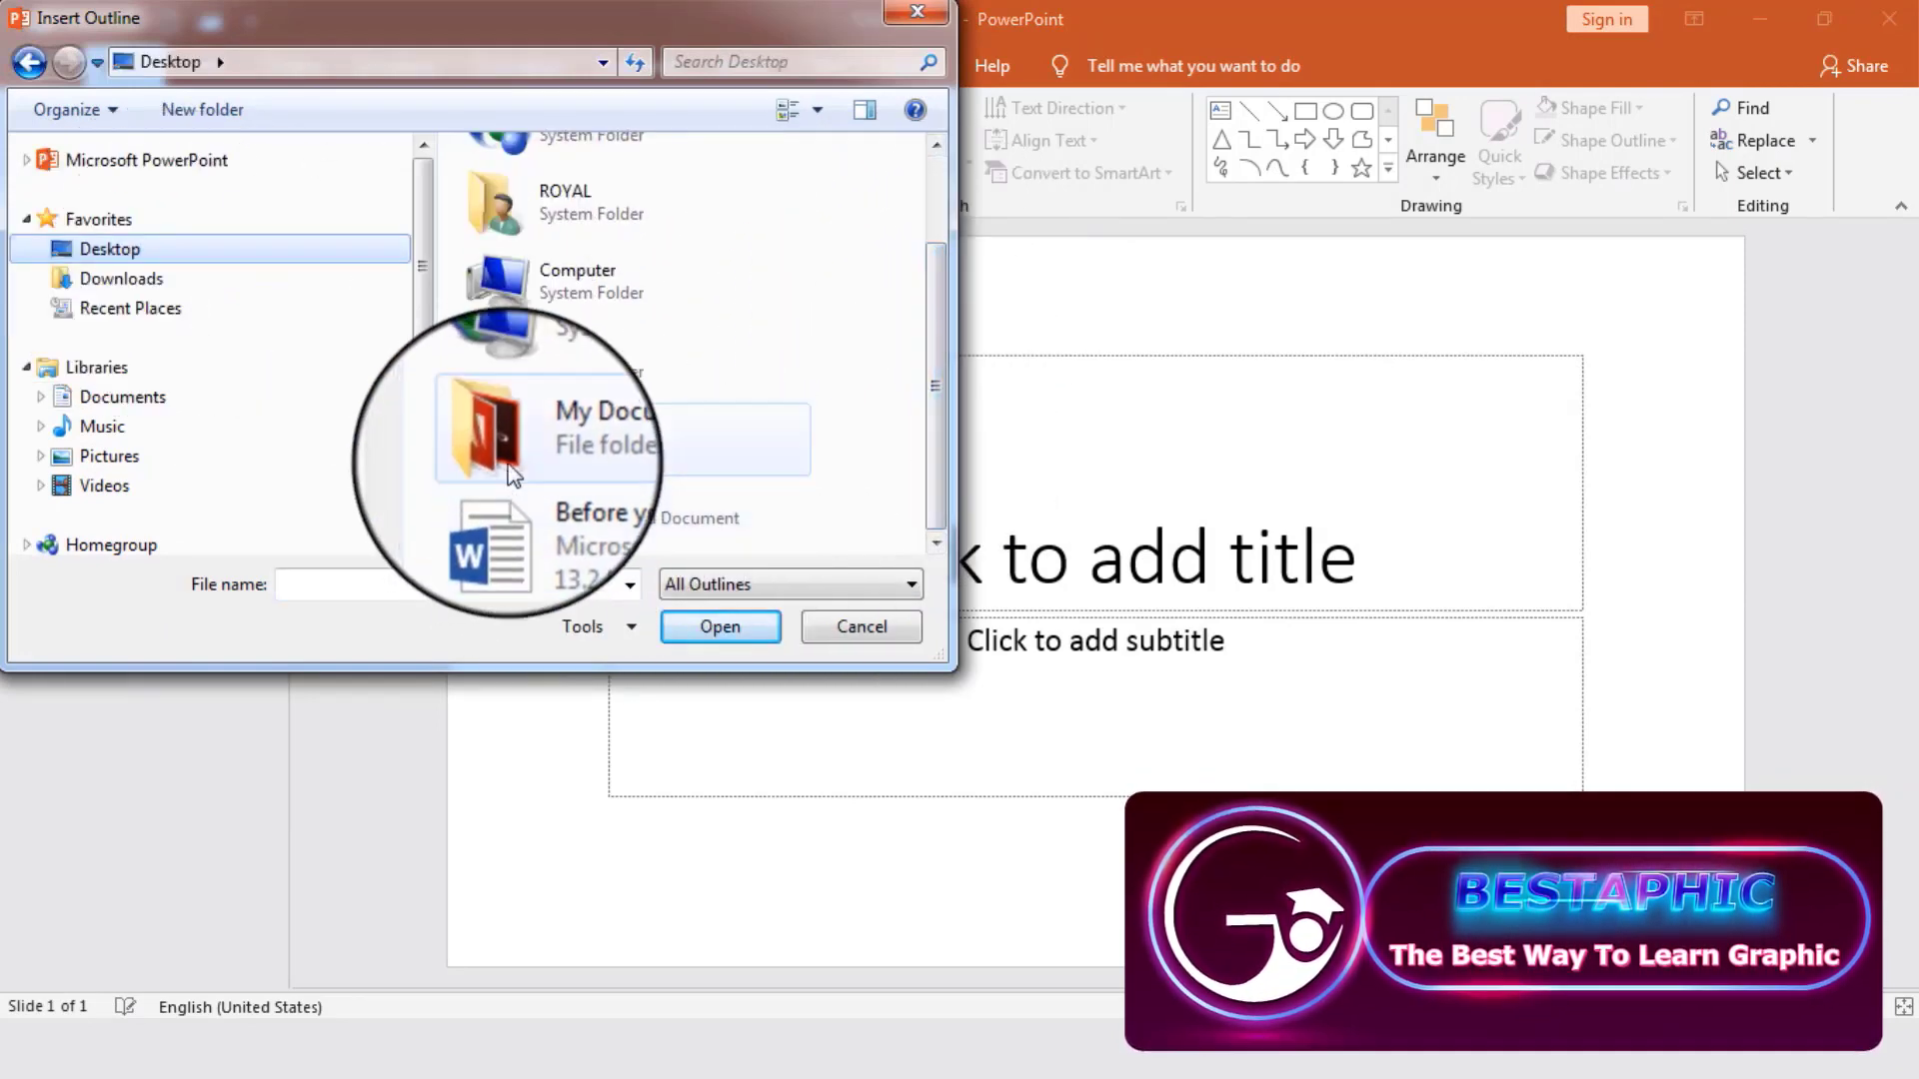
pyautogui.click(578, 510)
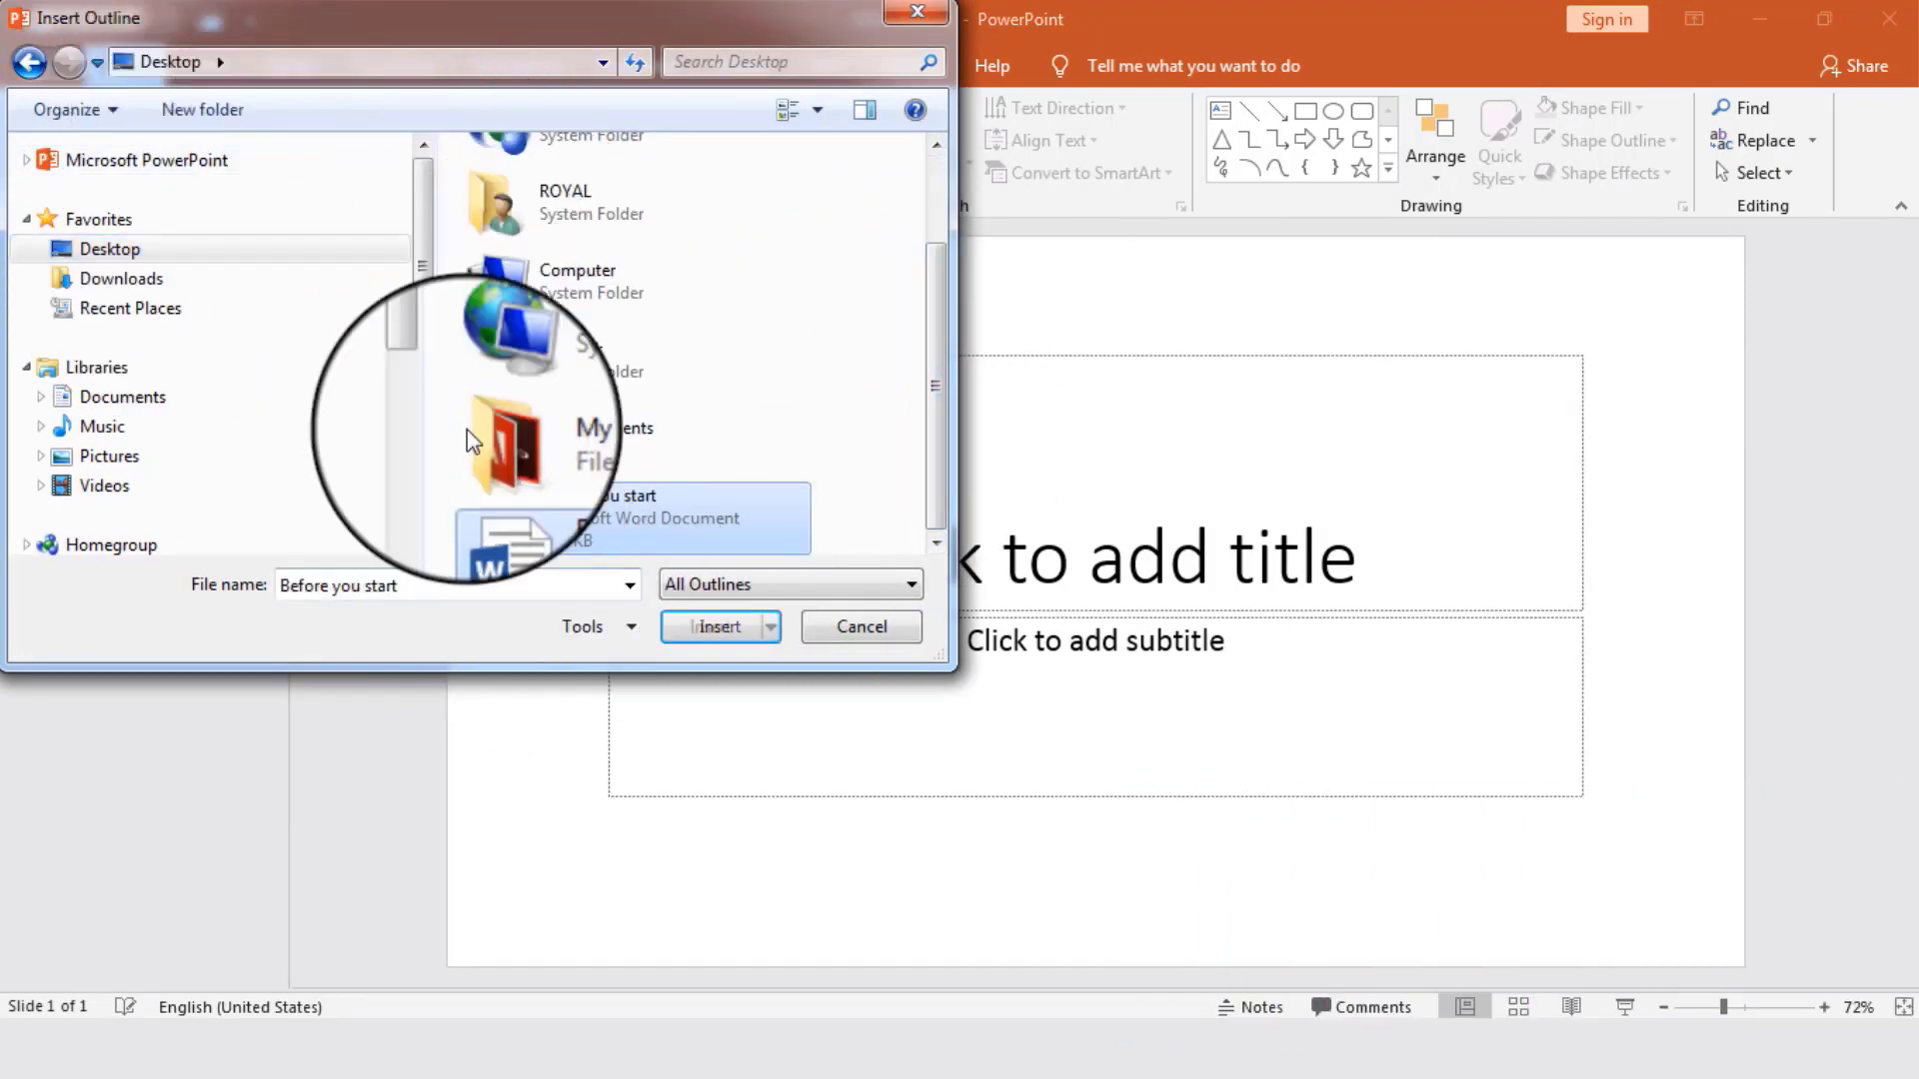